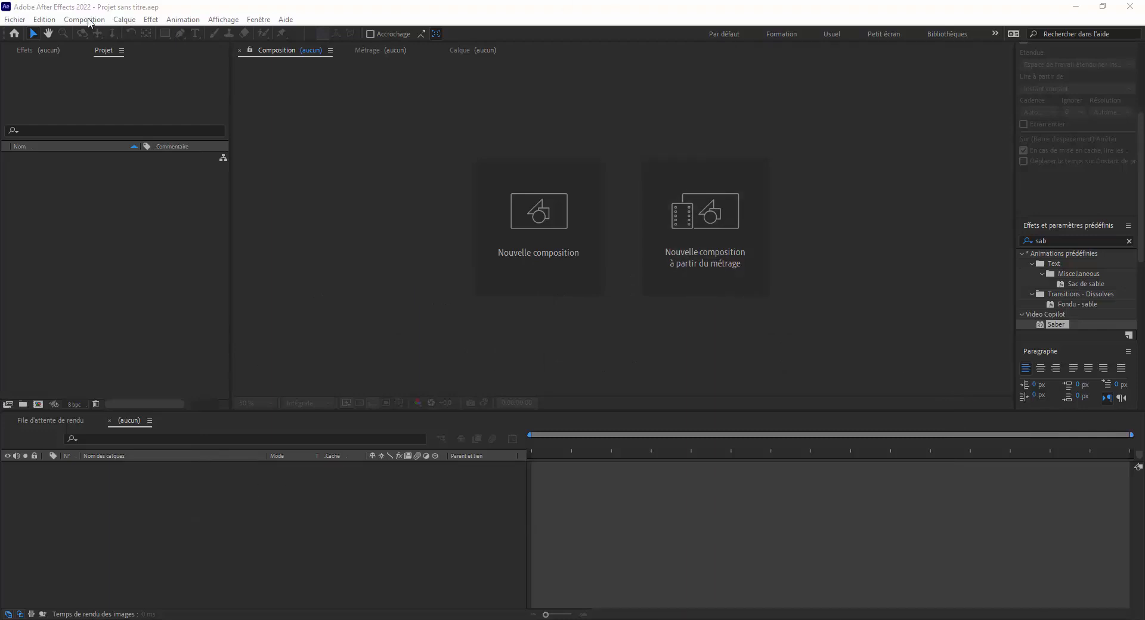
Step: Create a new 1920 x 1080 composition at 25 frames per second with a duration of 5 seconds
click(88, 19)
click(89, 31)
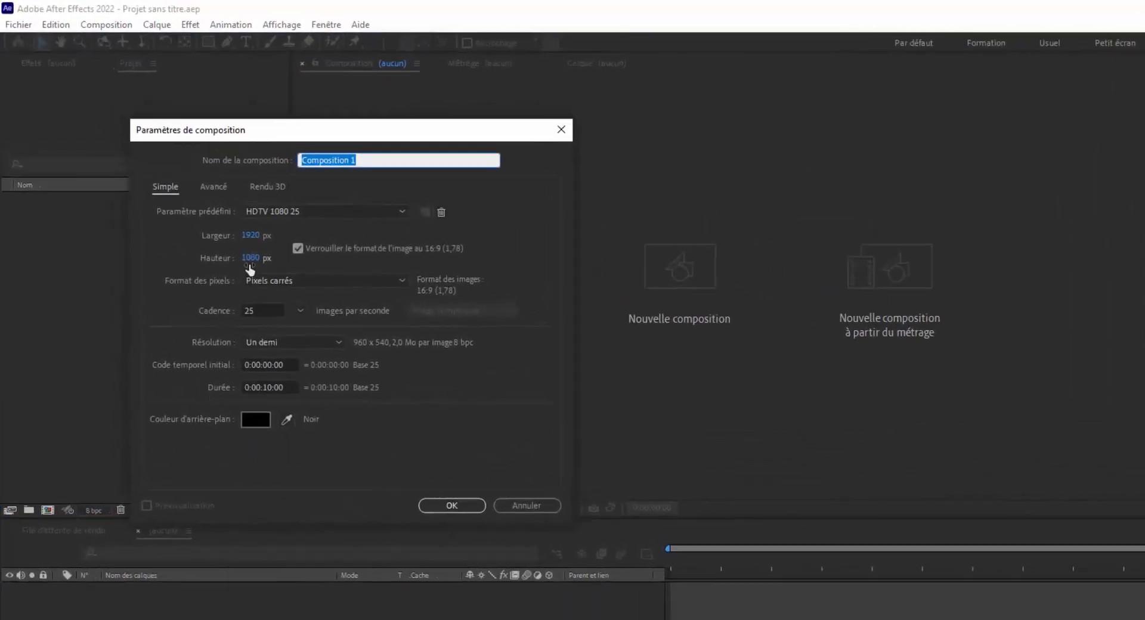
click(272, 386)
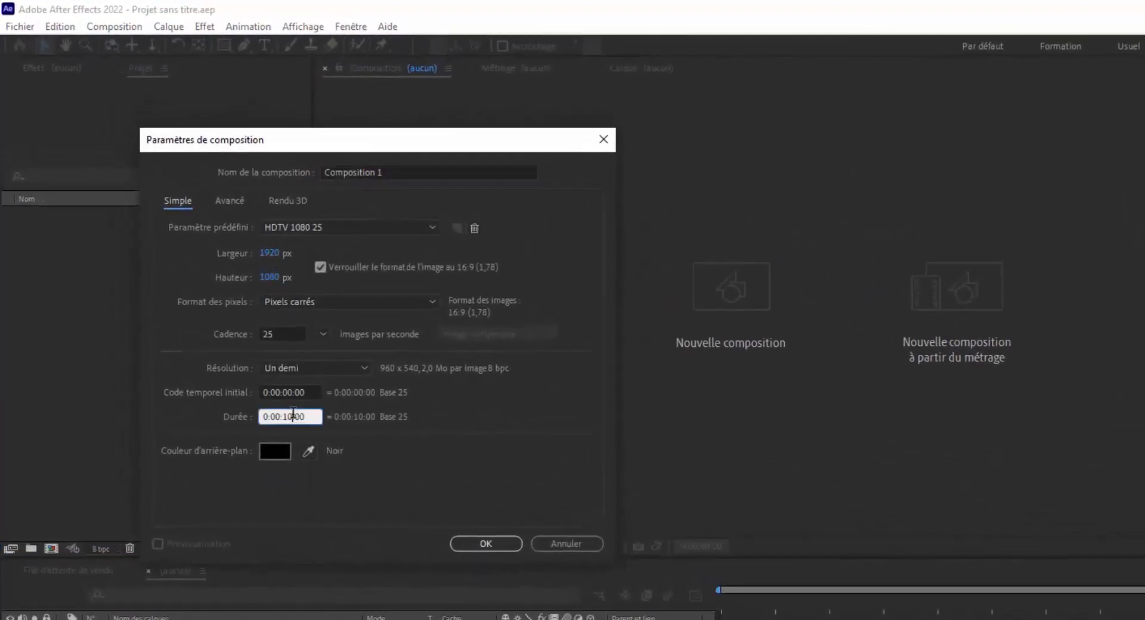
double_click(292, 416)
text(05)
click(486, 544)
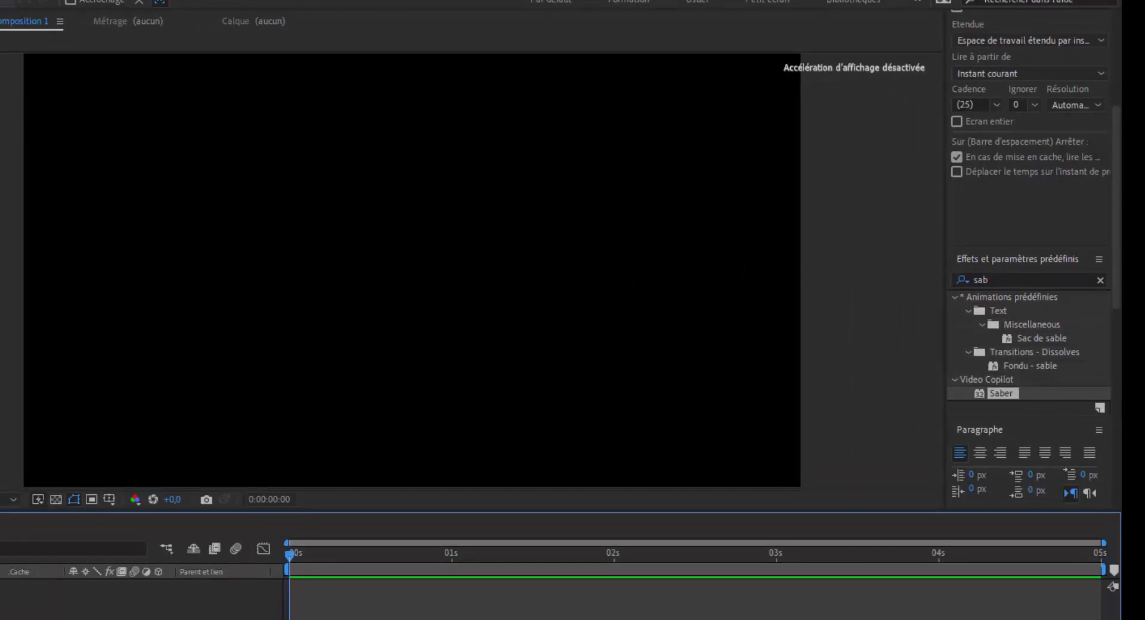
Step: Add a text layer reading "cinematic" in the composition
key(ctrl+t)
click(187, 275)
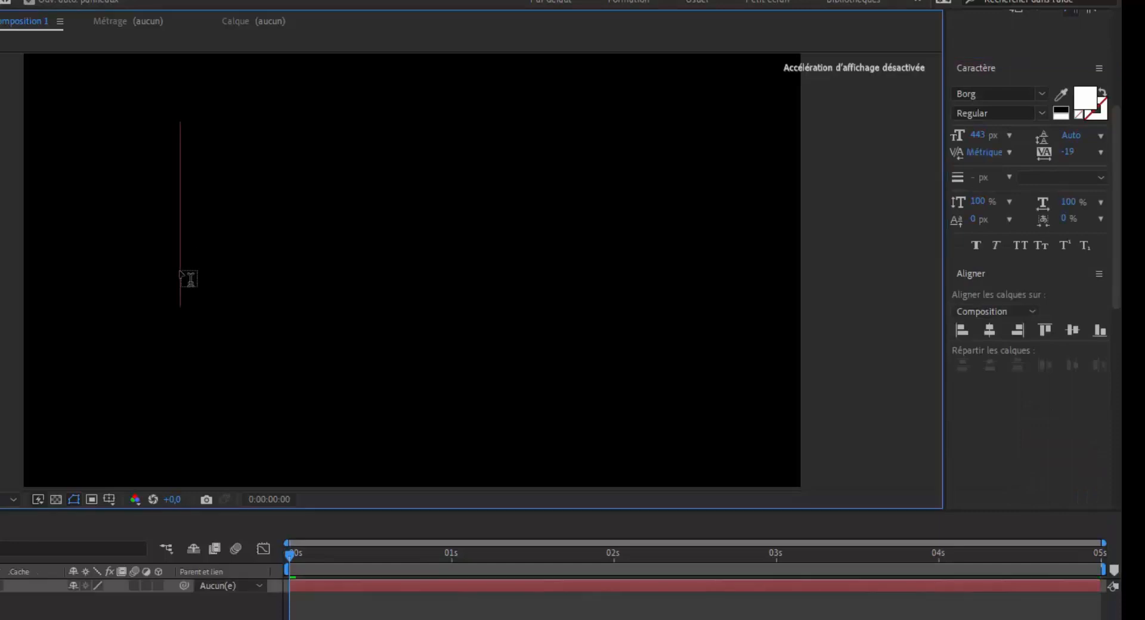
text(C)
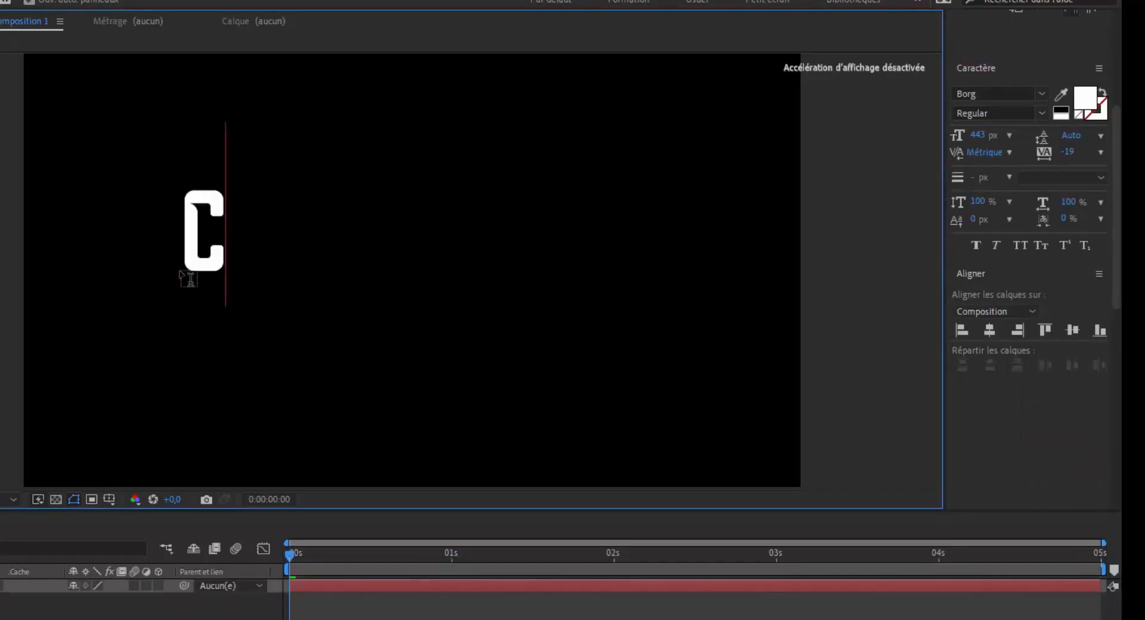
text(ine)
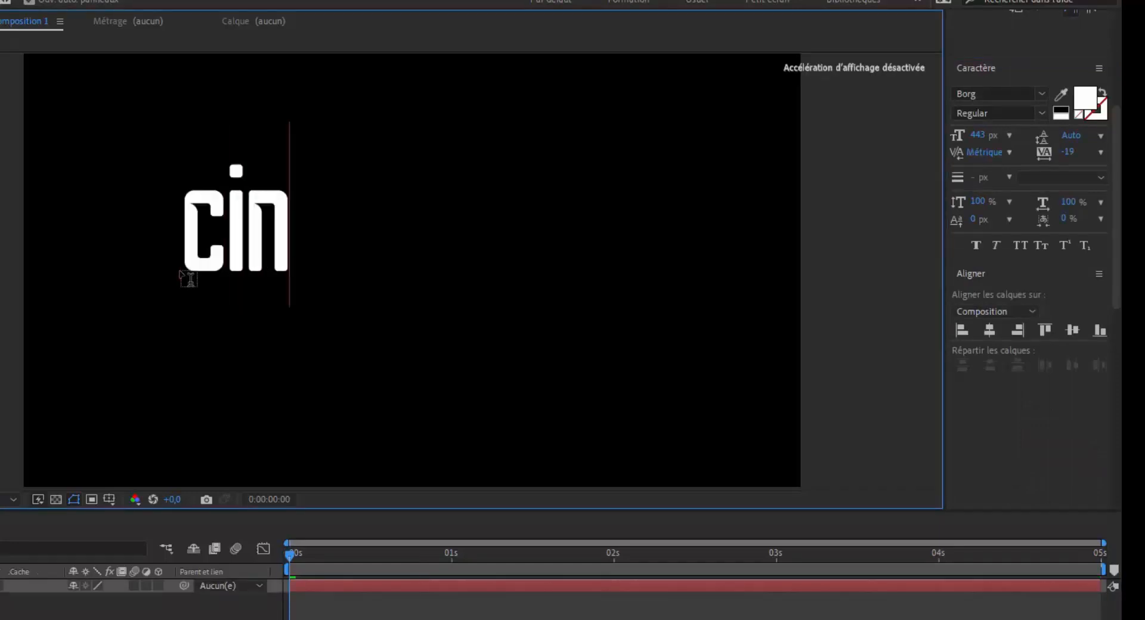
text(matic)
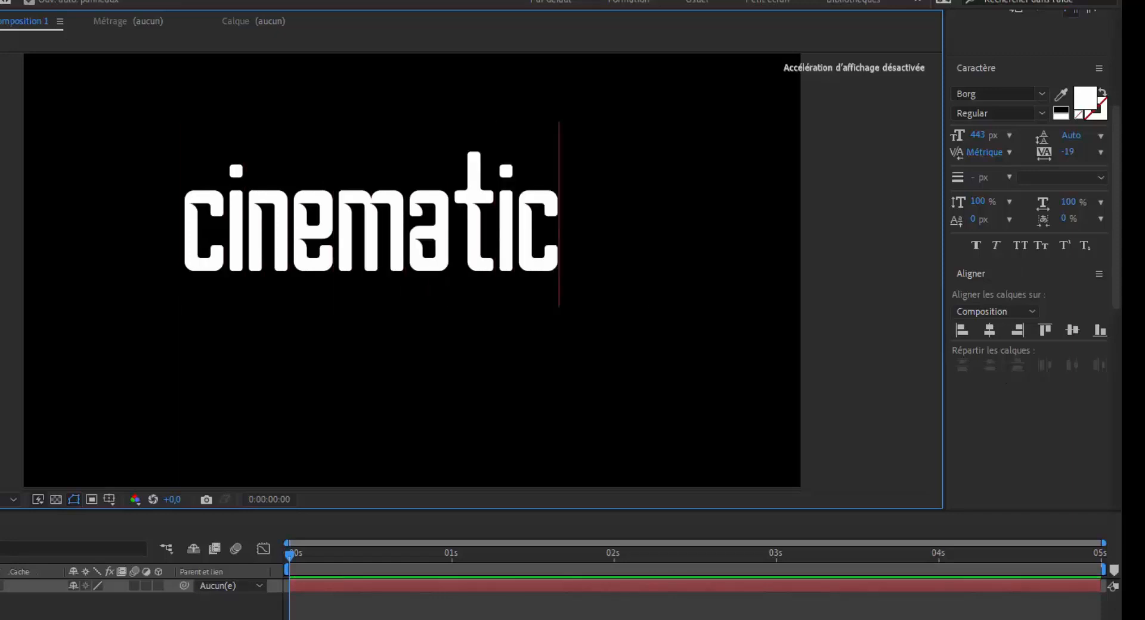
click(87, 16)
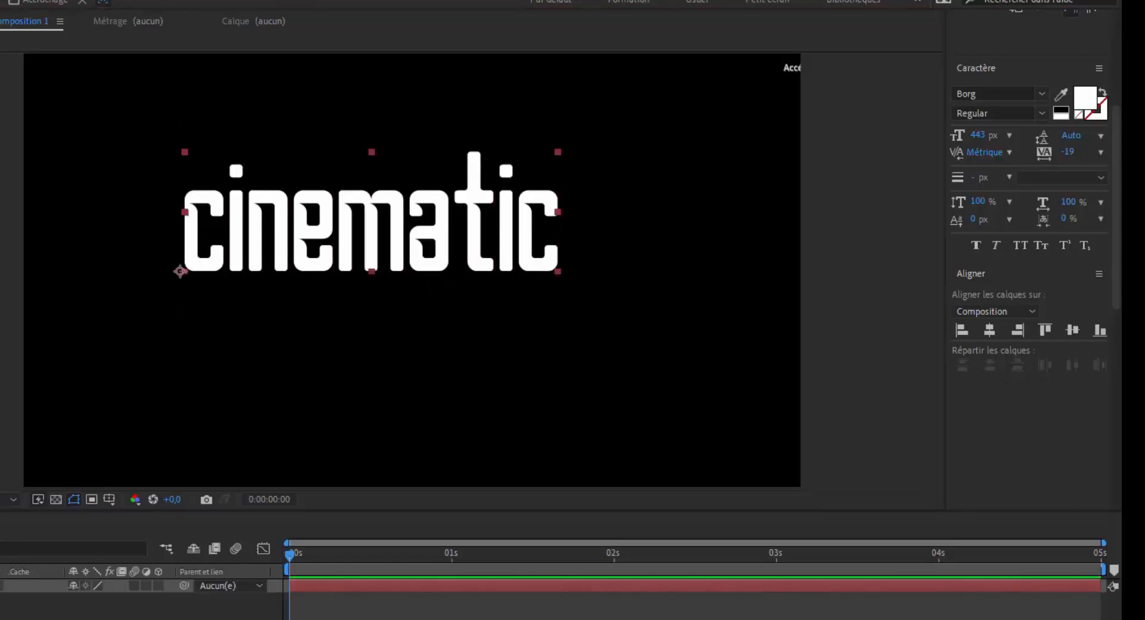
Step: Centre the "cinematic" text in the composition and enlarge it to a font size of 482 px
drag(526, 296, 702, 290)
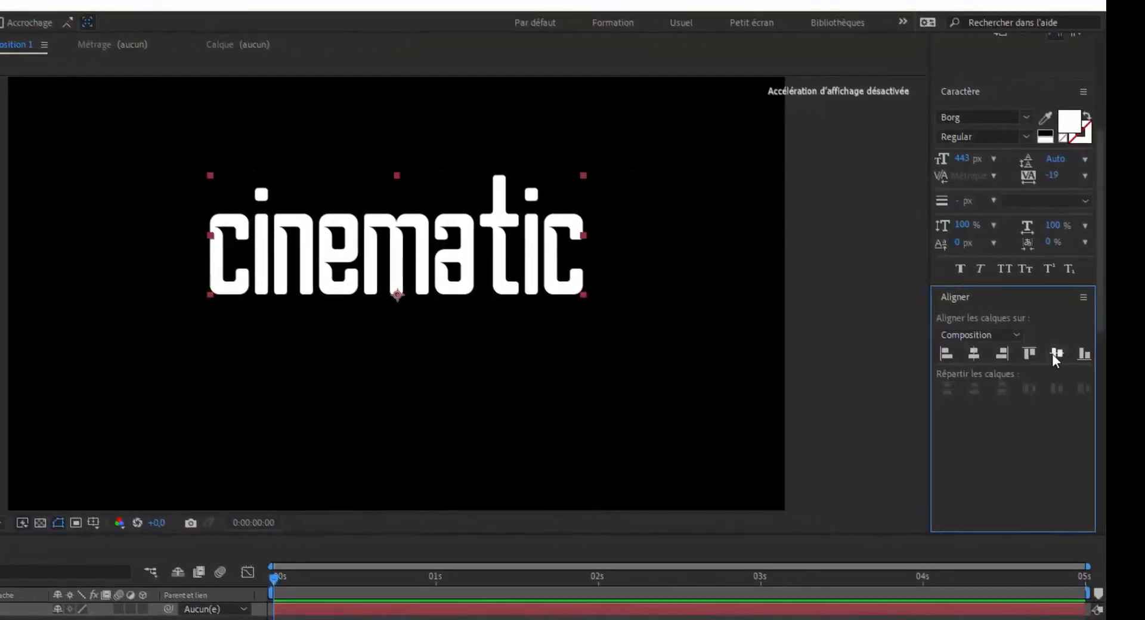
click(1057, 353)
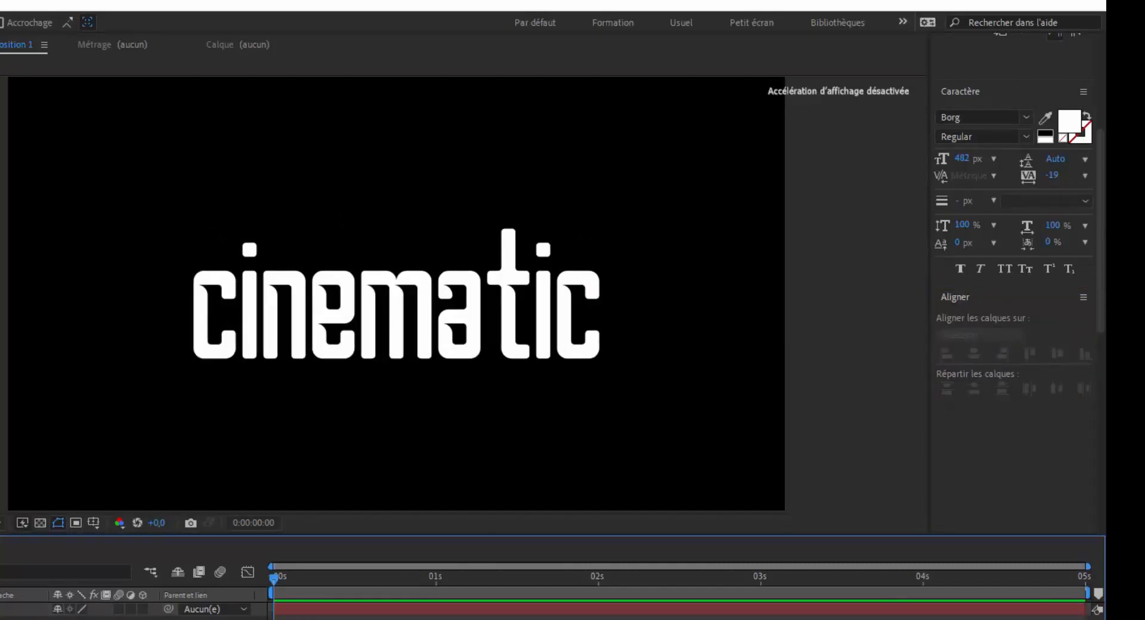
Step: Precompose the text layer as "cinematic - Comp 1", transferring all attributes into the new composition
right_click(104, 467)
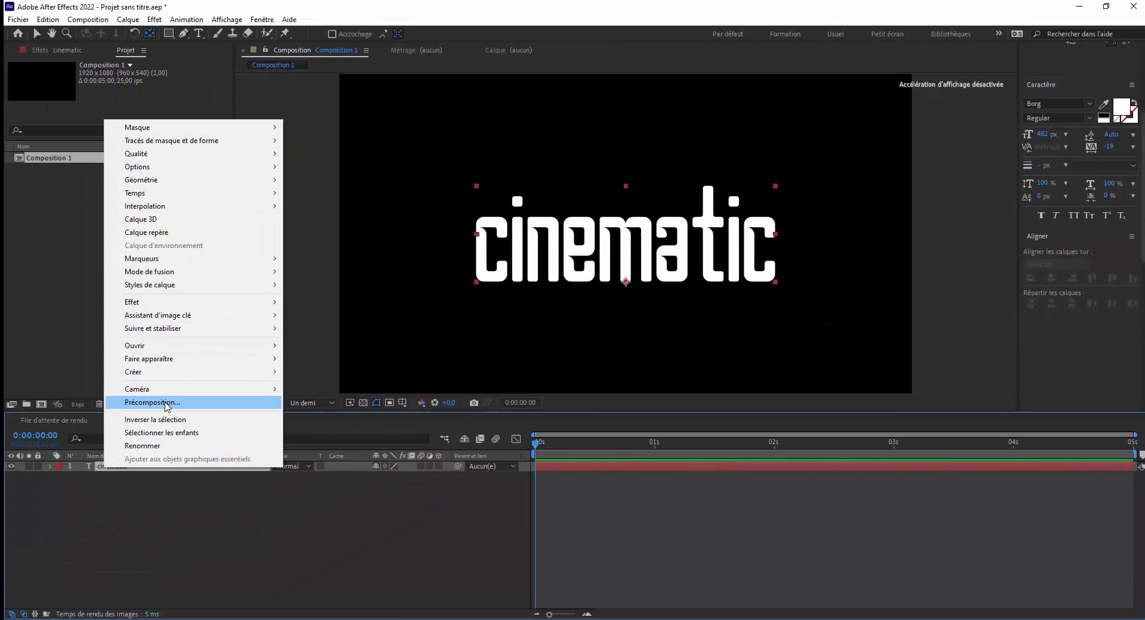
click(165, 404)
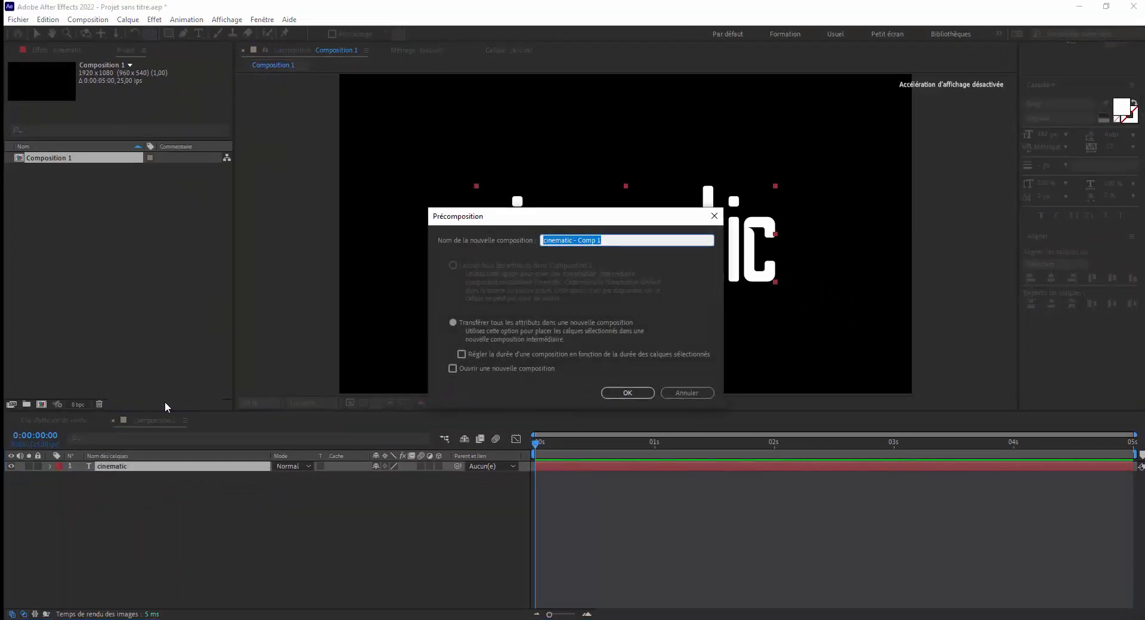
click(627, 393)
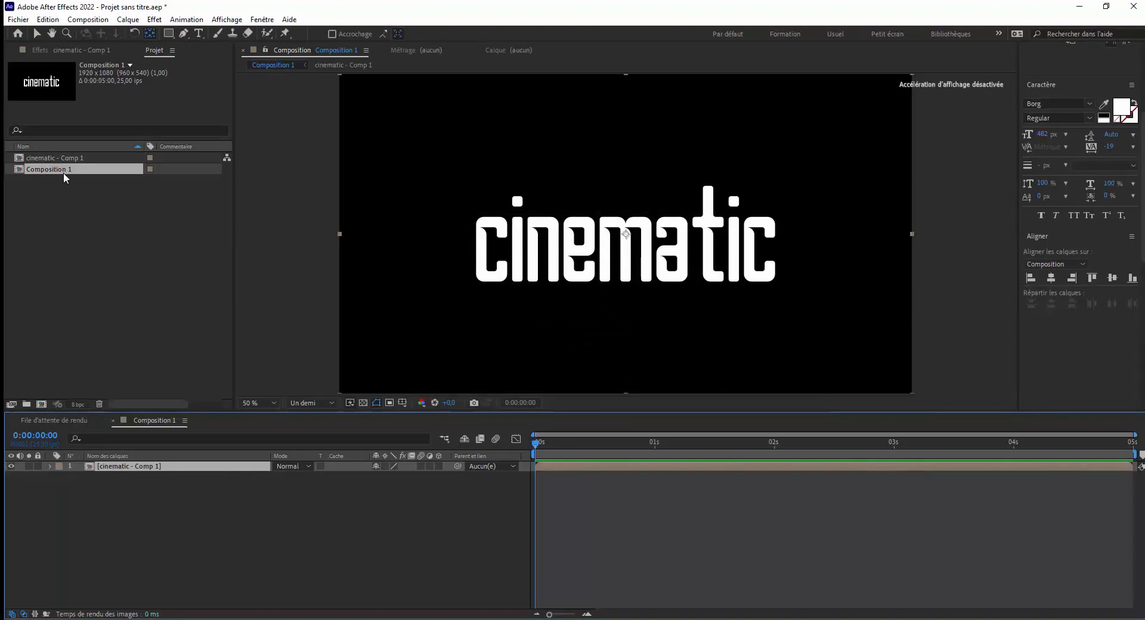
Step: Rename the main composition, Composition 1, as "texte" in the project
right_click(53, 169)
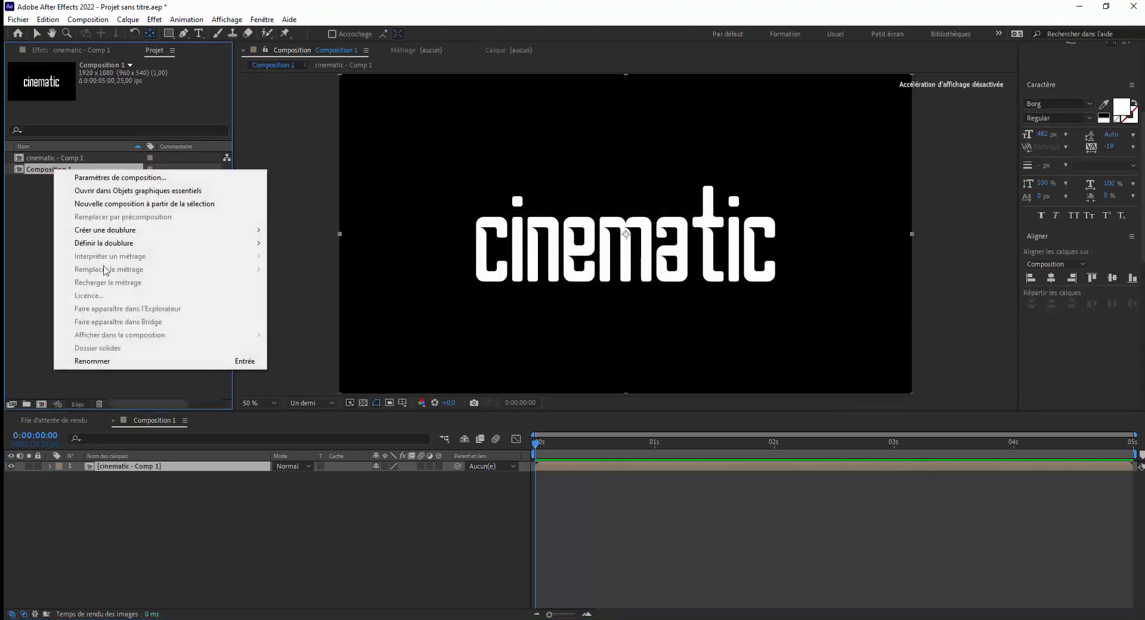
click(103, 363)
text(texte)
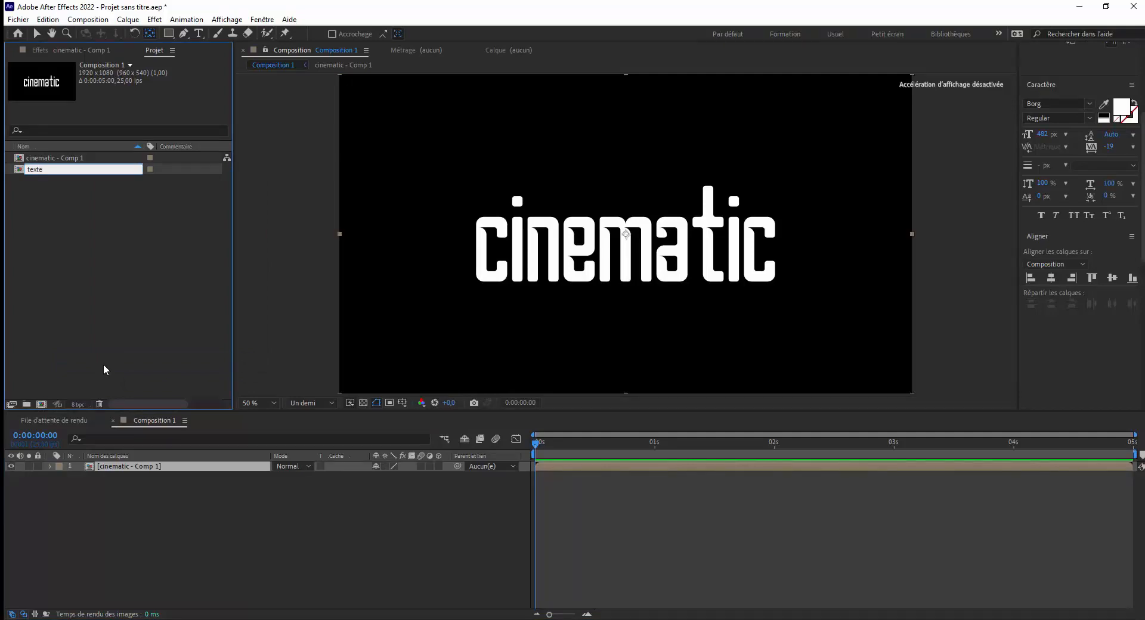
click(124, 269)
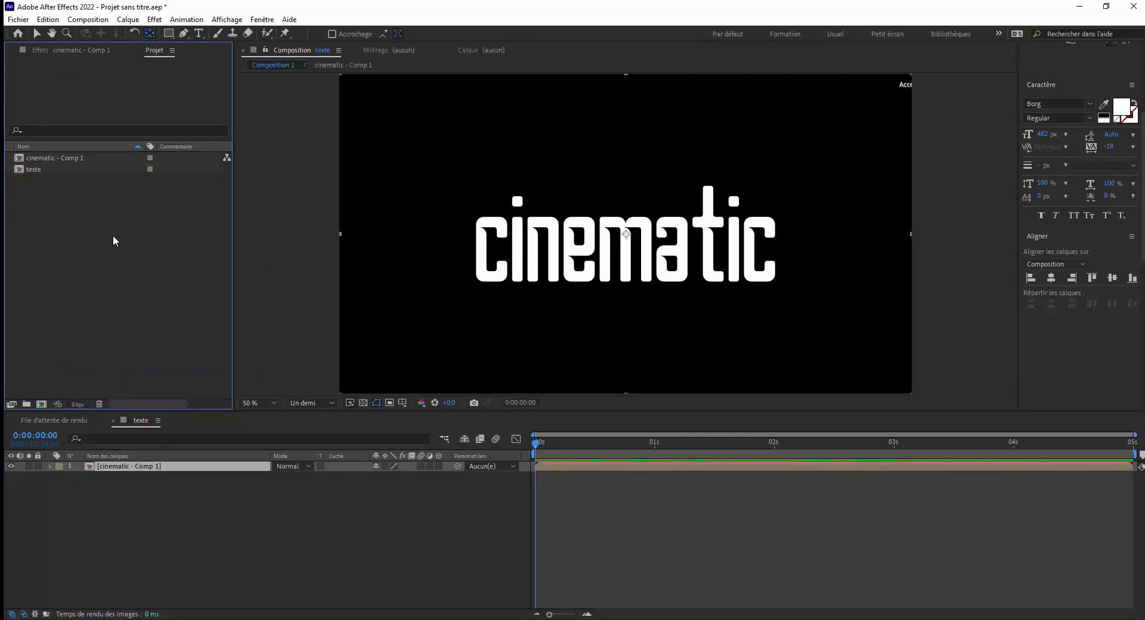
double_click(136, 290)
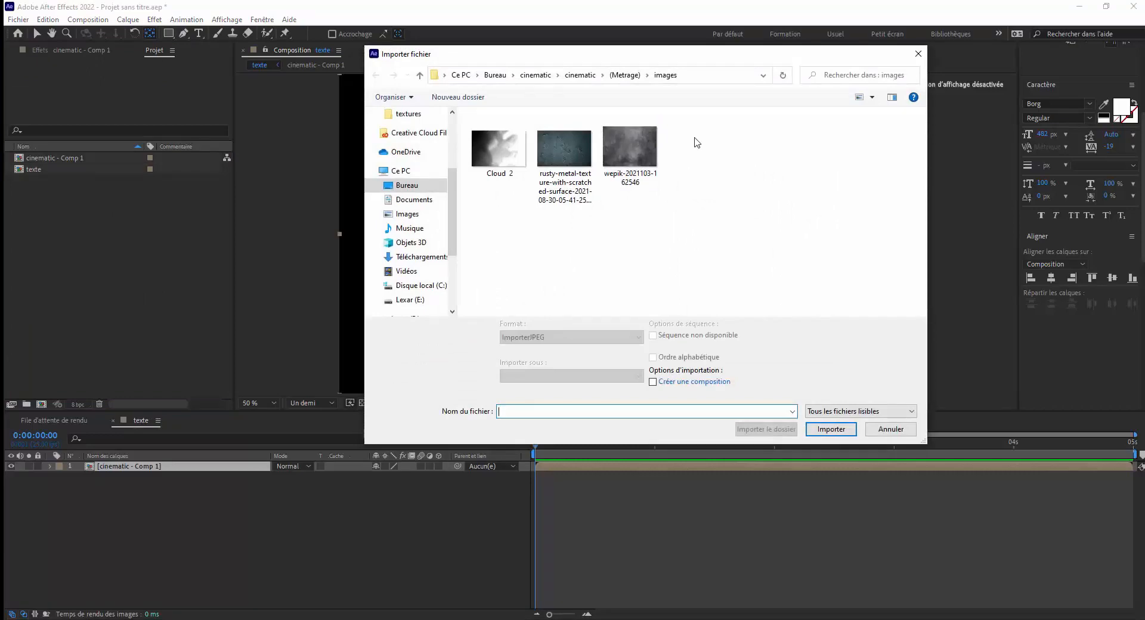
click(622, 144)
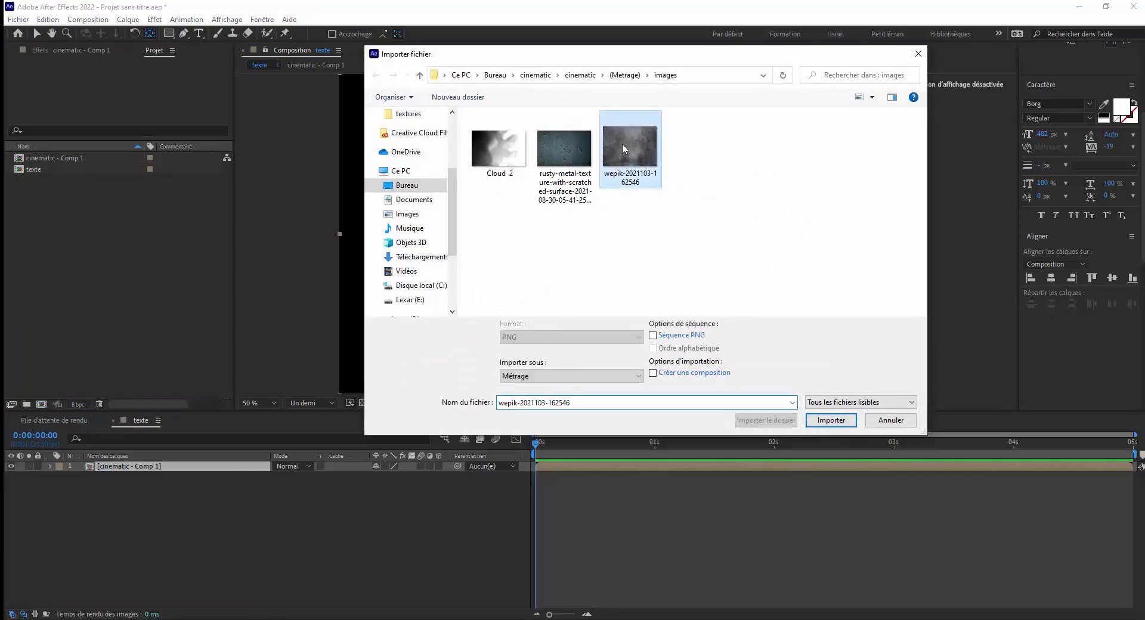
click(837, 421)
Step: Place the wepik texture beneath the cinematic - Comp 1 layer and set its track matte to Alpha
drag(53, 189, 126, 489)
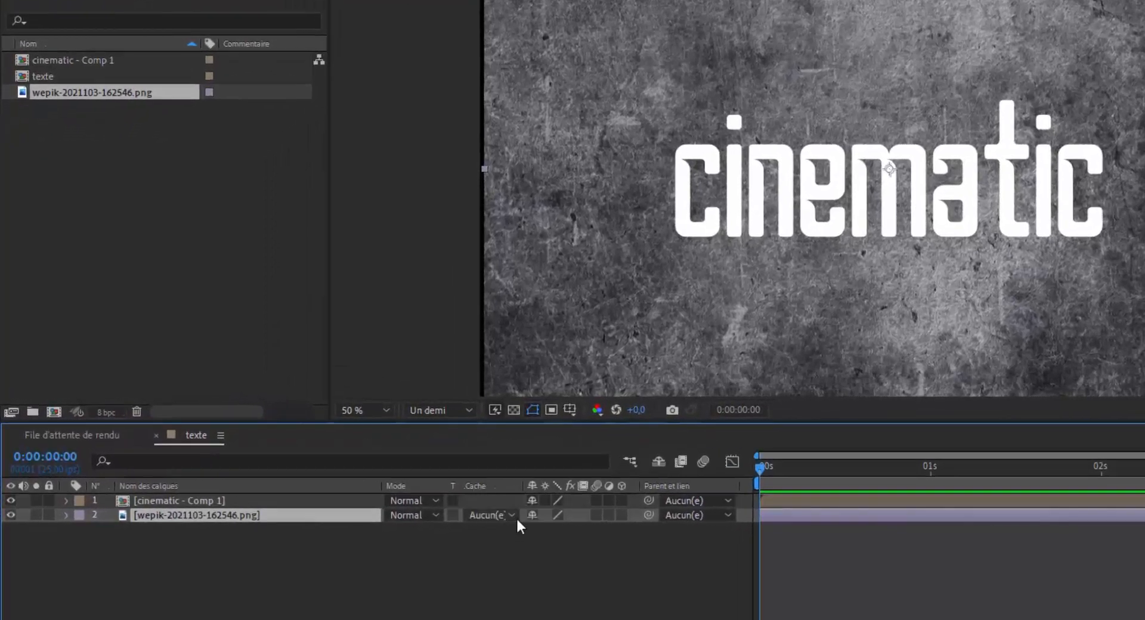
click(511, 513)
click(506, 559)
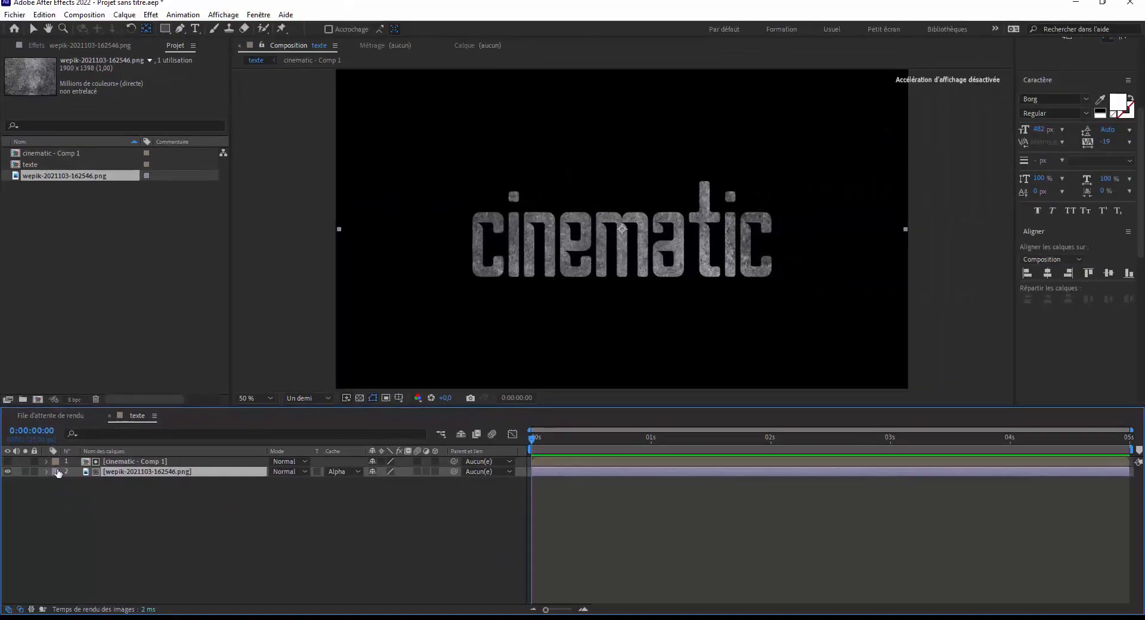
Step: Duplicate the cinematic - Comp 1 layer and apply the Remplir effect to the upper copy
click(177, 502)
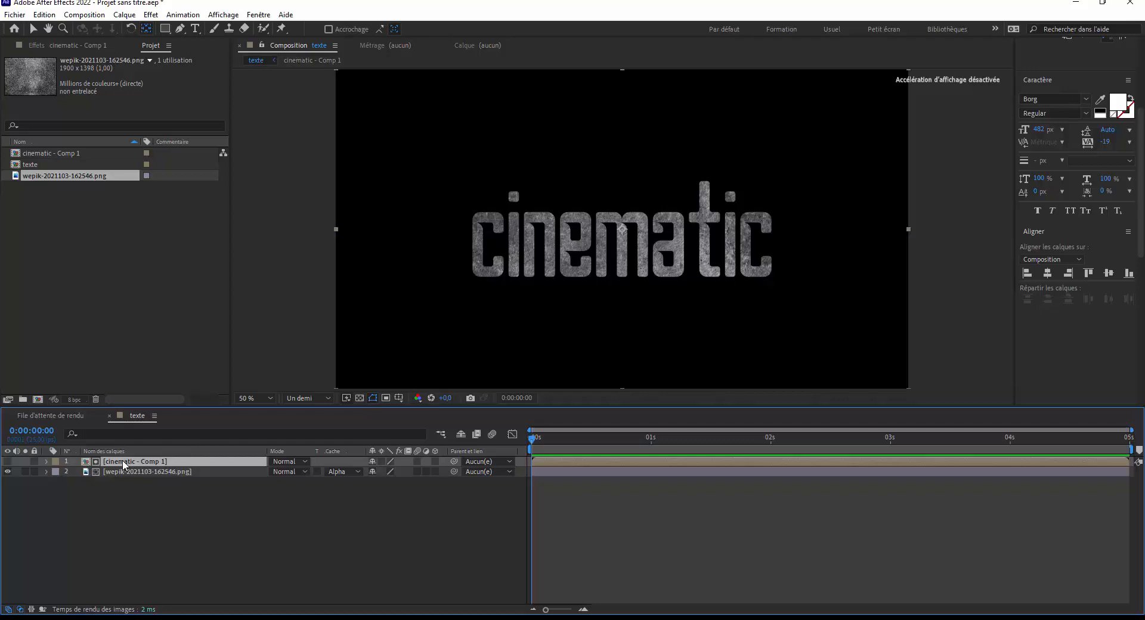
key(ctrl+d)
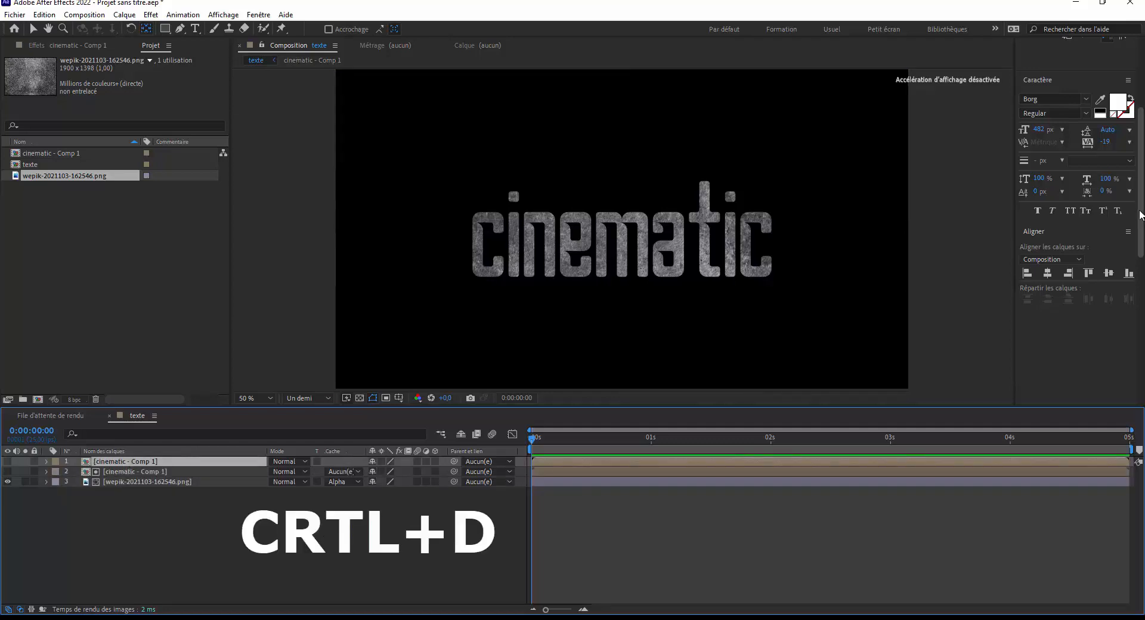
drag(1141, 216, 1141, 109)
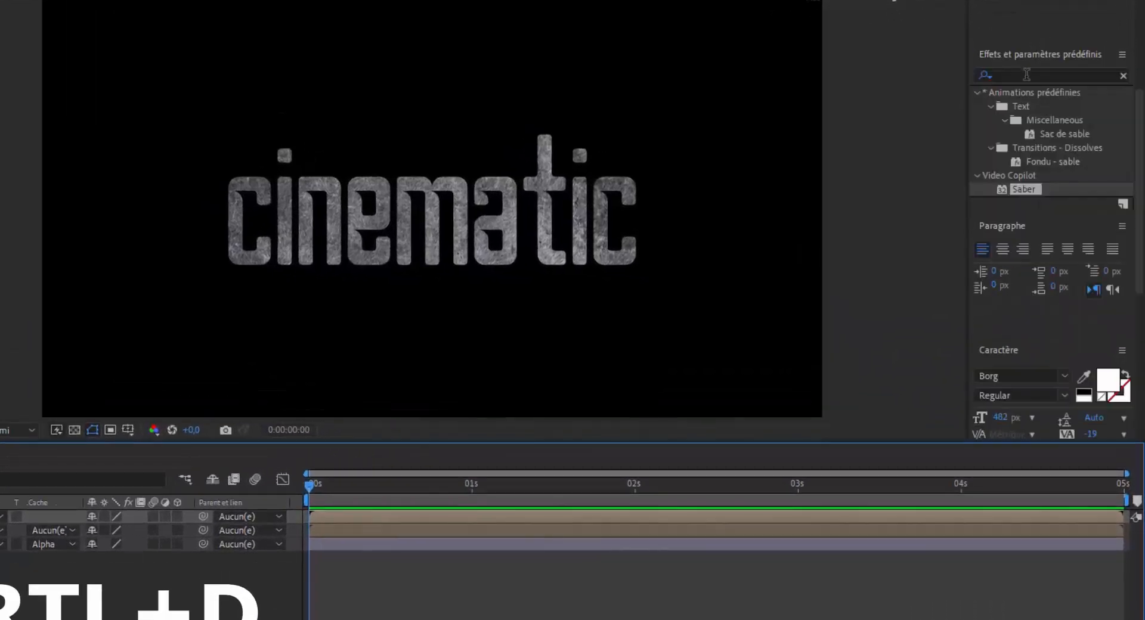
click(1027, 74)
text(remp)
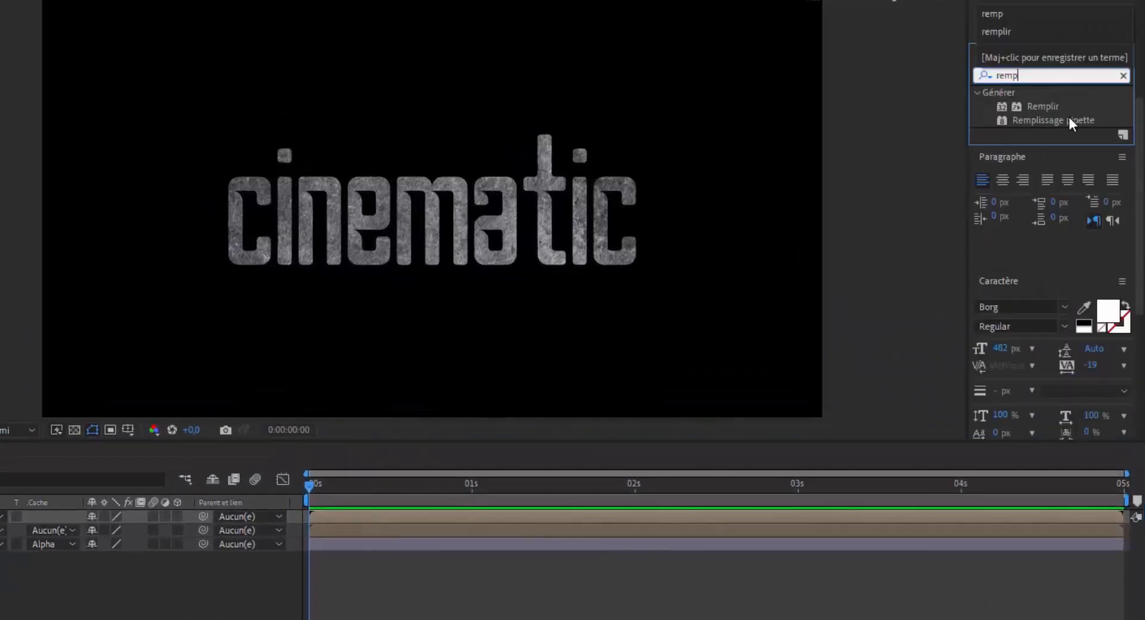
click(1030, 106)
drag(1043, 106, 144, 468)
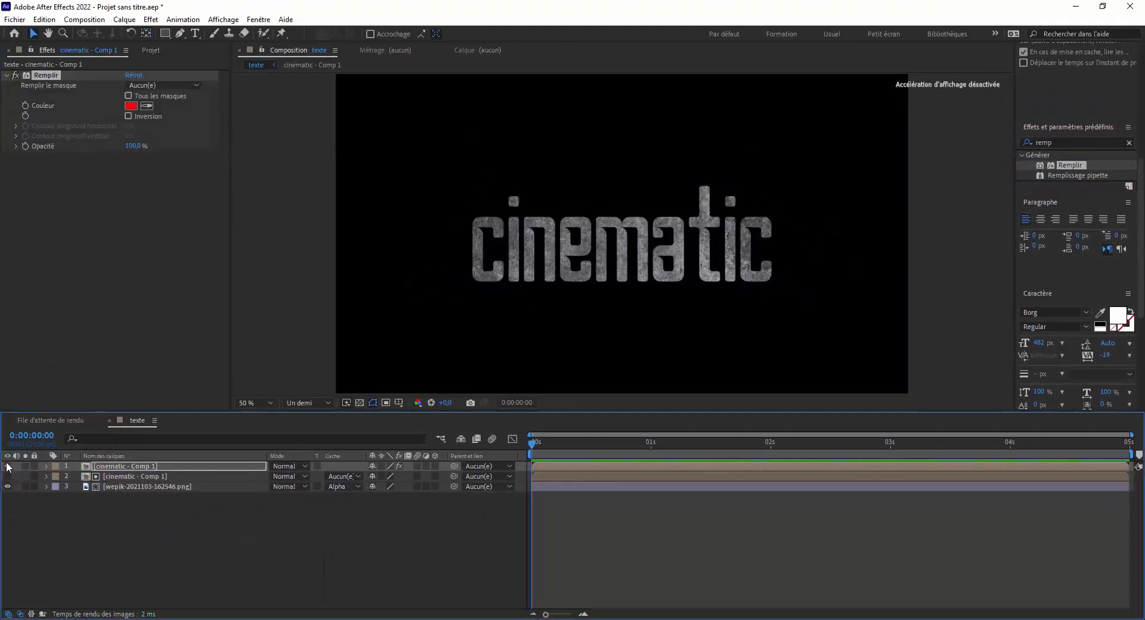
Step: Make the upper cinematic - Comp 1 copy visible and set its Remplir colour to black, 000000
click(8, 467)
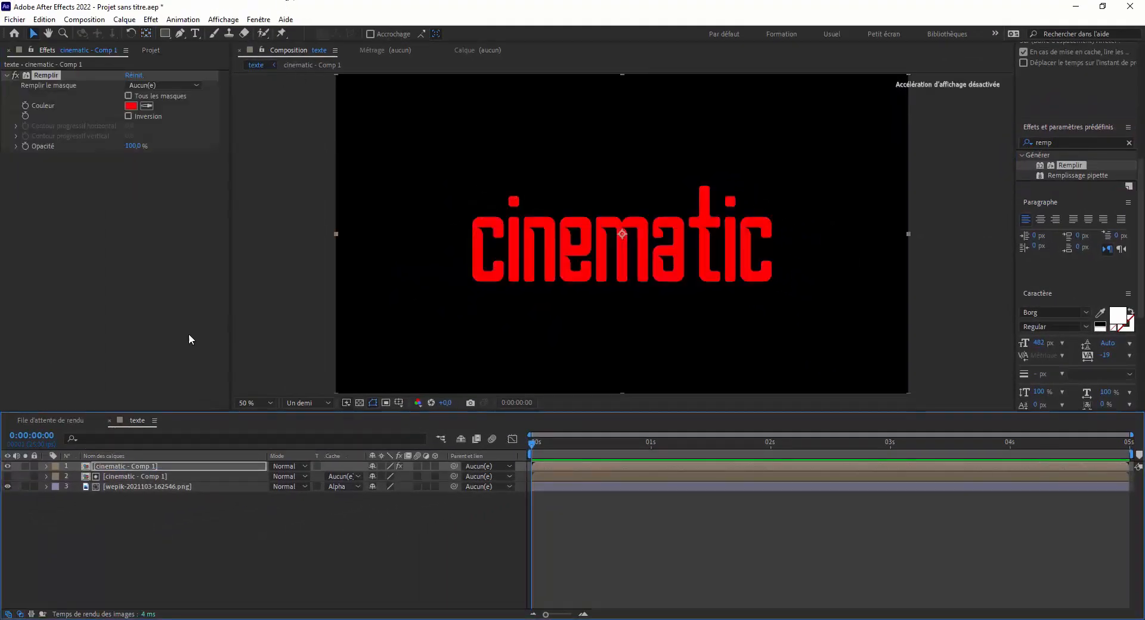
click(131, 105)
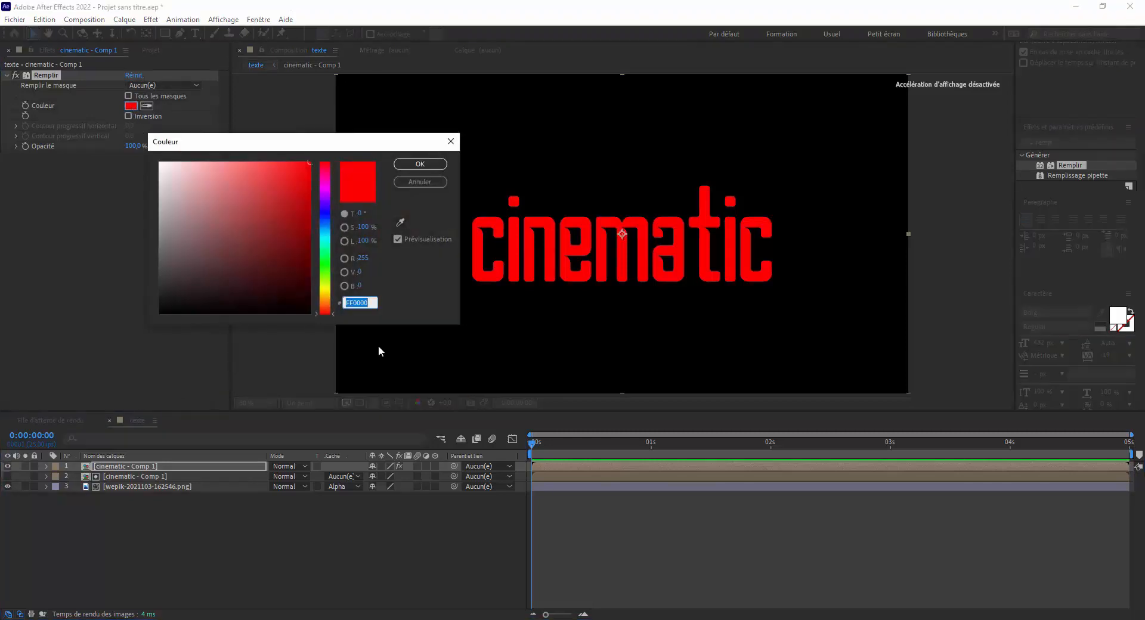
text(000000)
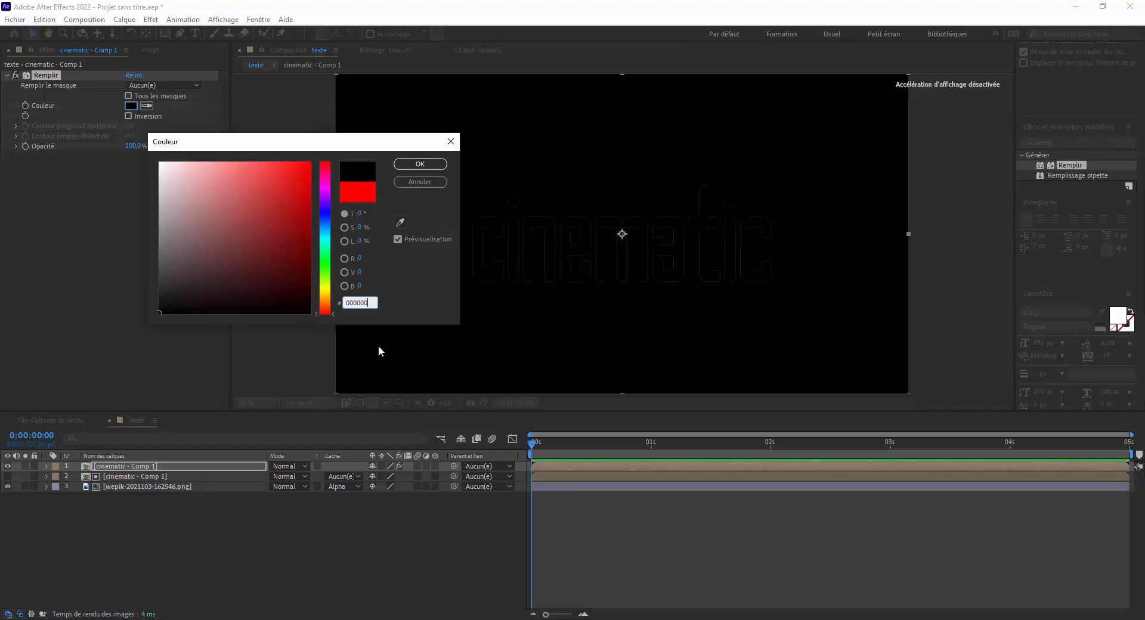
key(Return)
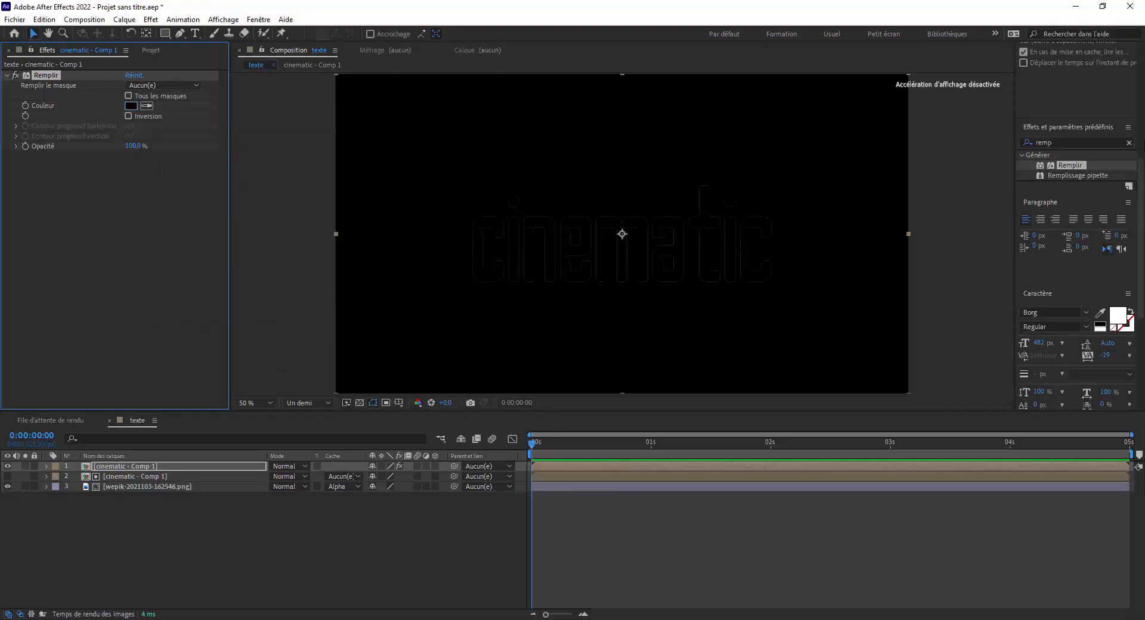
Step: Find the Biseau alpha effect by searching for "biseau" and apply it to the upper cinematic - Comp 1 layer
click(1037, 142)
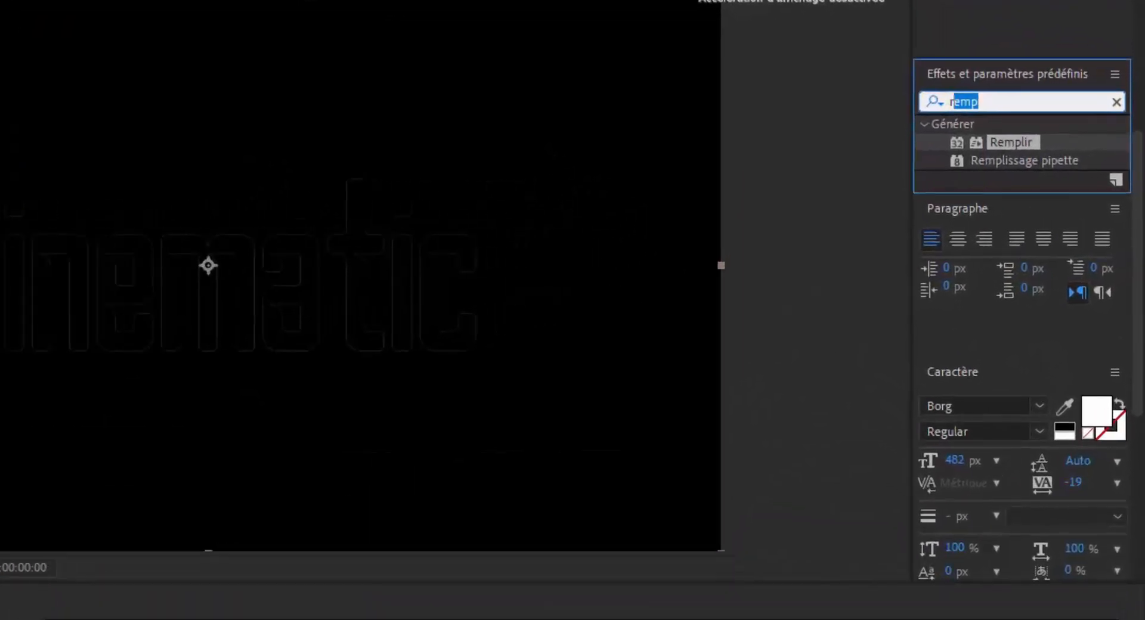
text(r)
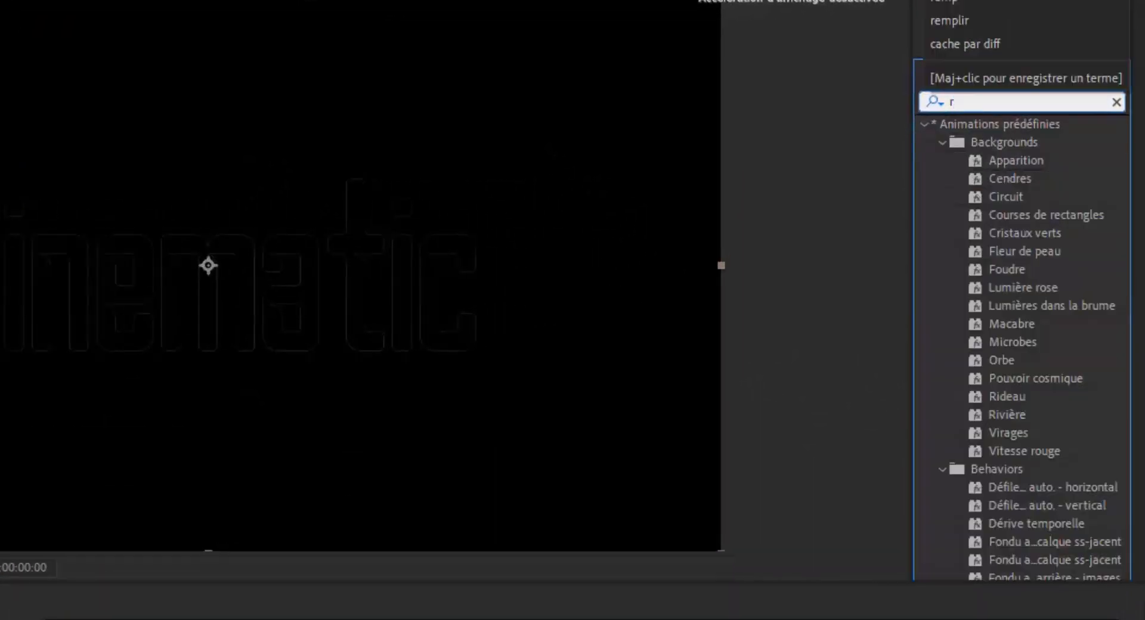
key(BackSpace)
text(b)
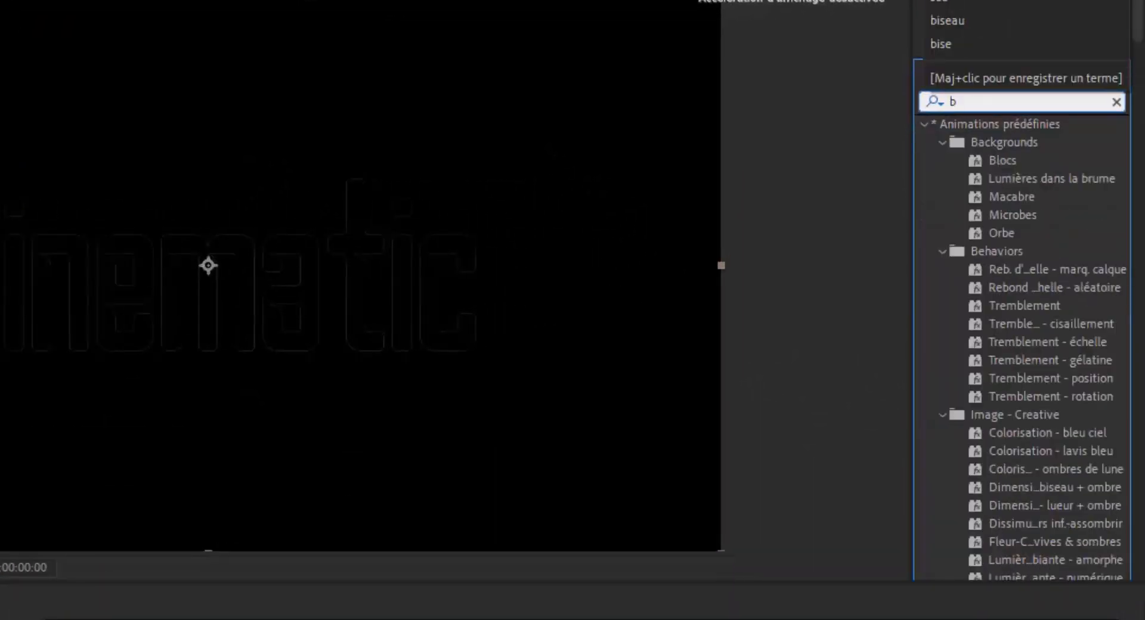
text(iseau)
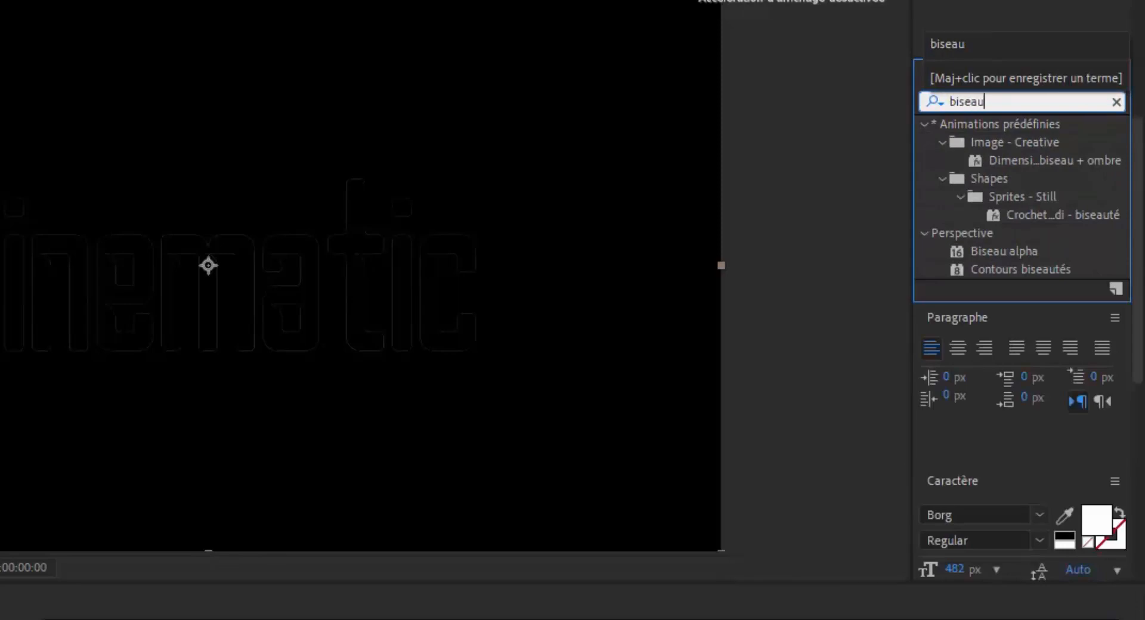
drag(1004, 251, 184, 471)
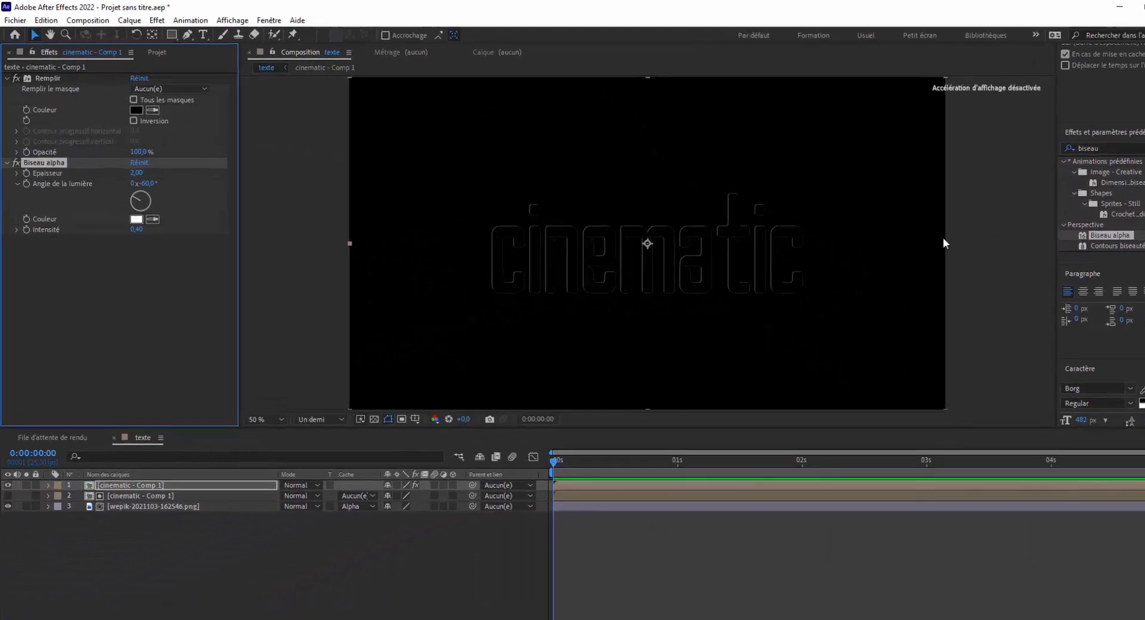
Step: Set the upper layer's Biseau alpha light angle to 213° and thickness to 5,40, and change its blending mode to Addition
drag(144, 184, 362, 225)
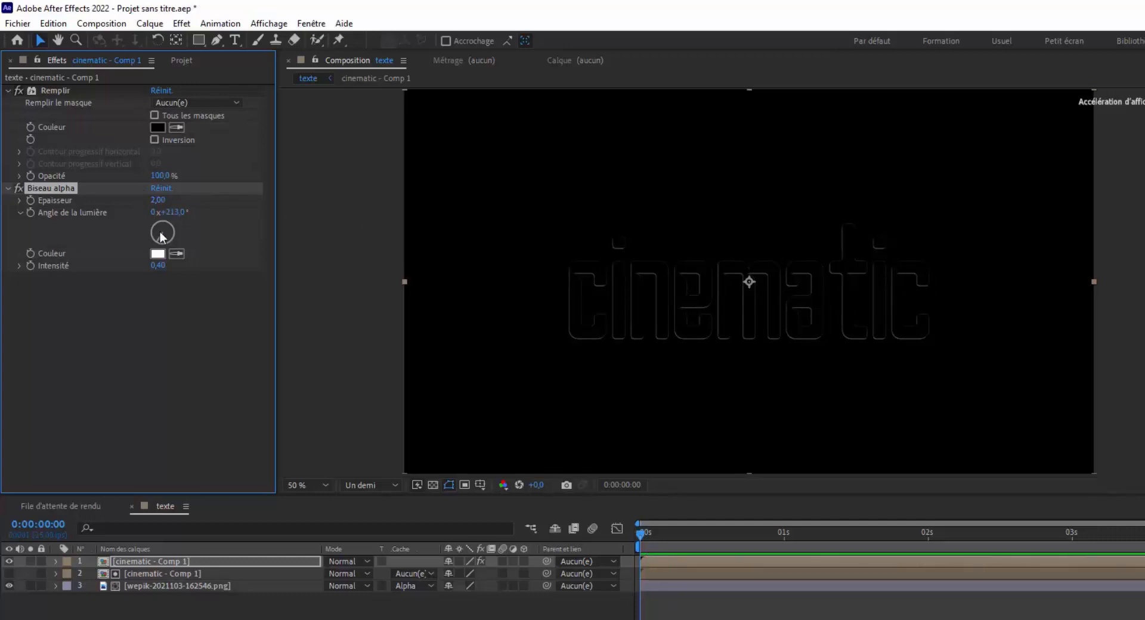
drag(157, 200, 181, 200)
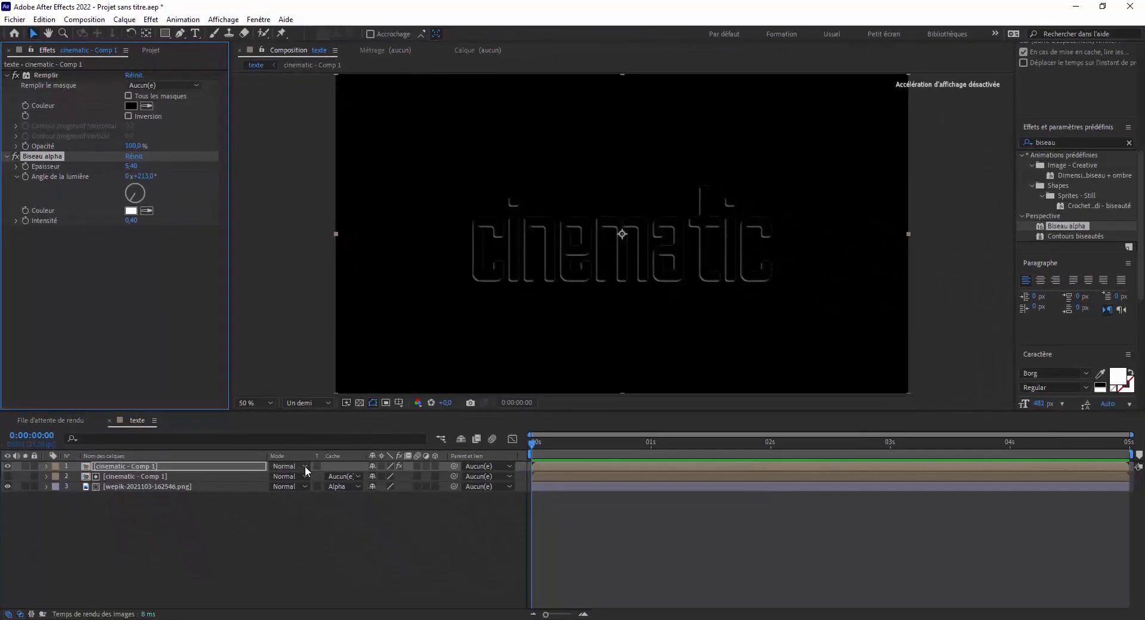
click(305, 467)
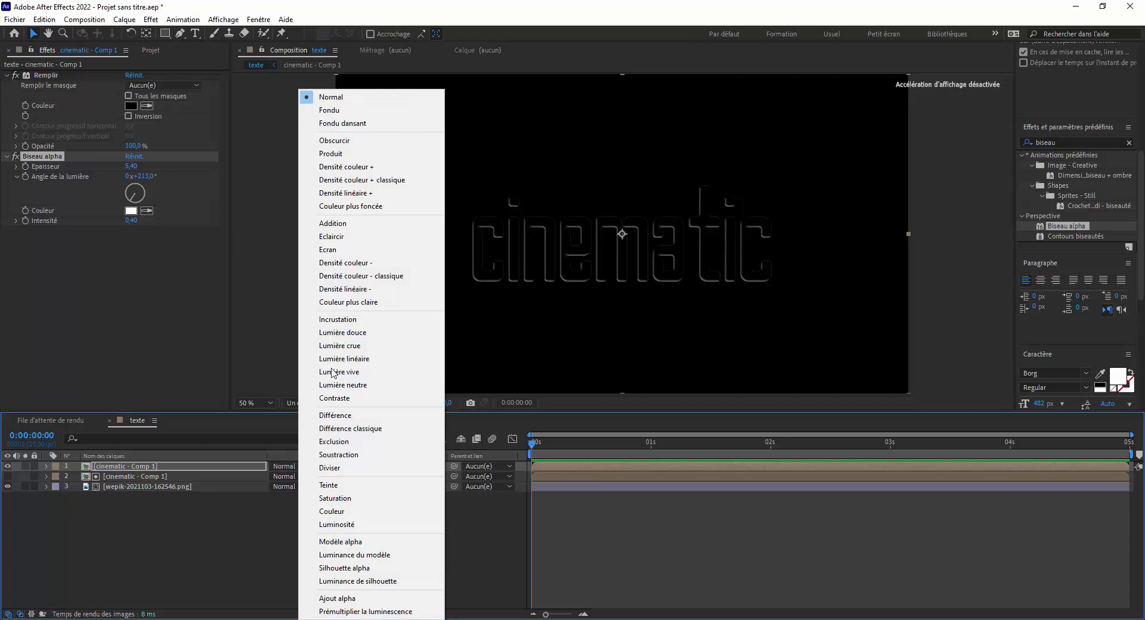
click(338, 225)
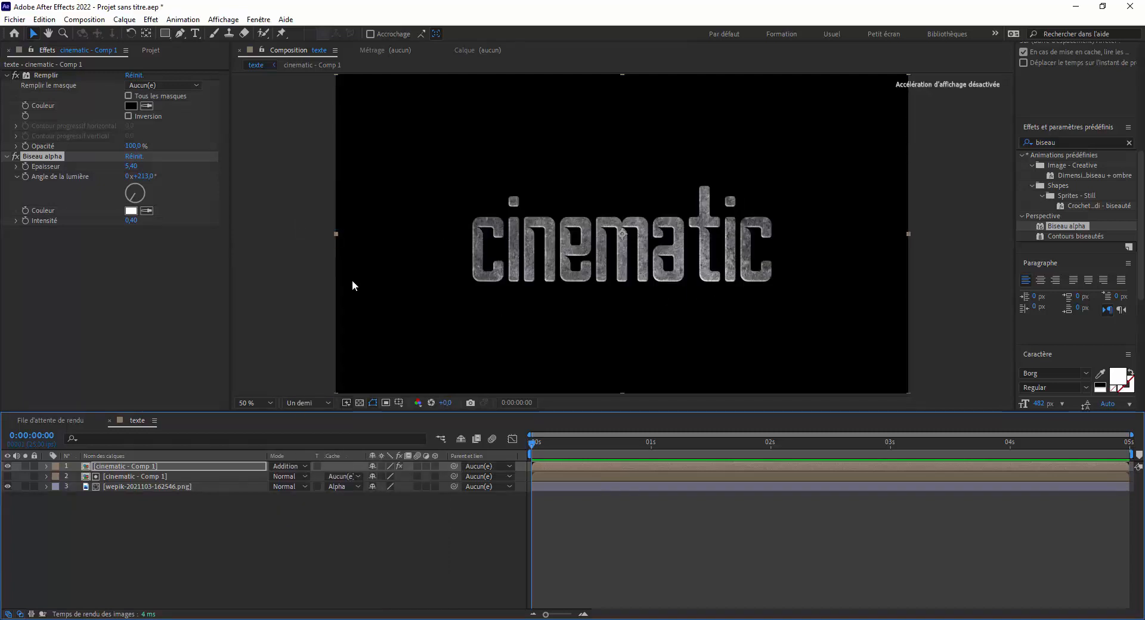
click(163, 524)
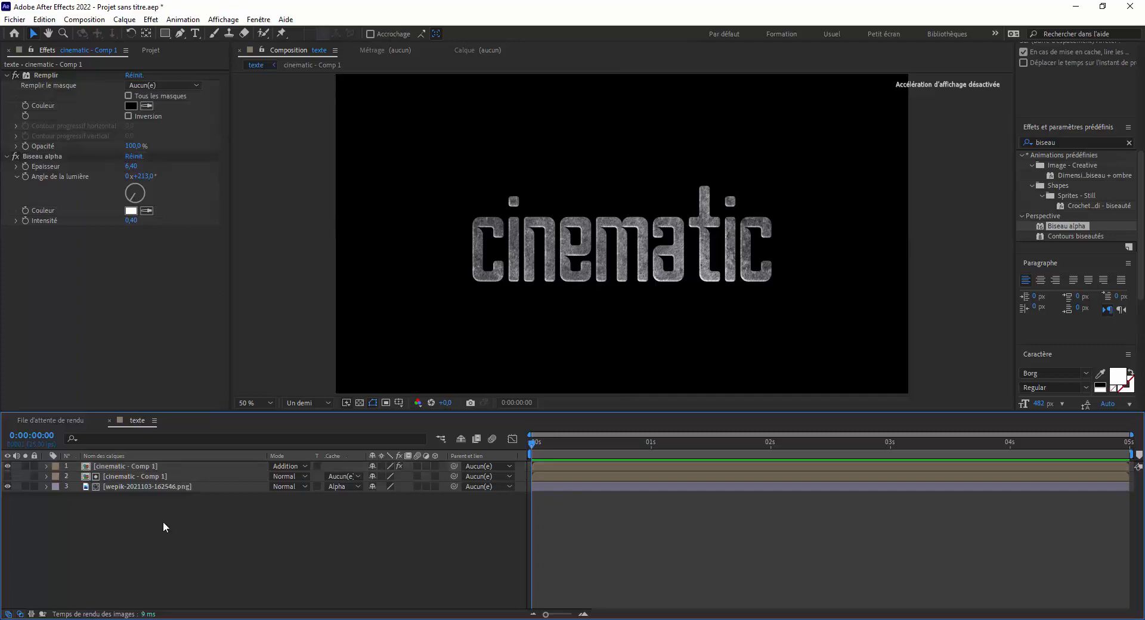
Step: Create a new composition named finale and add the texte composition to it as a layer
click(83, 21)
click(99, 35)
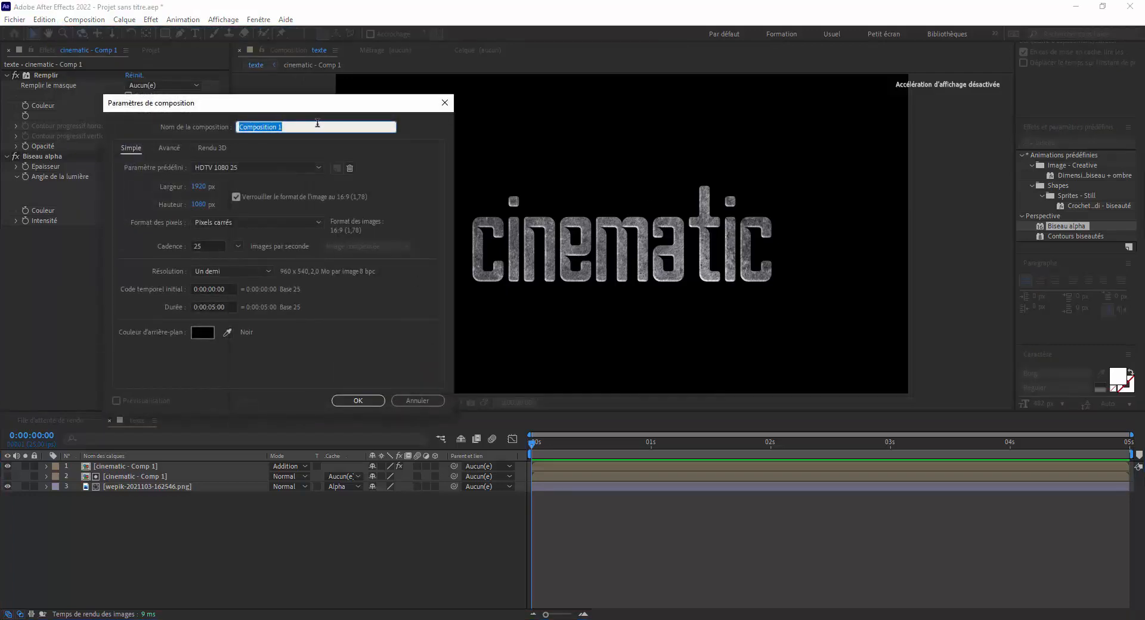
text(finale)
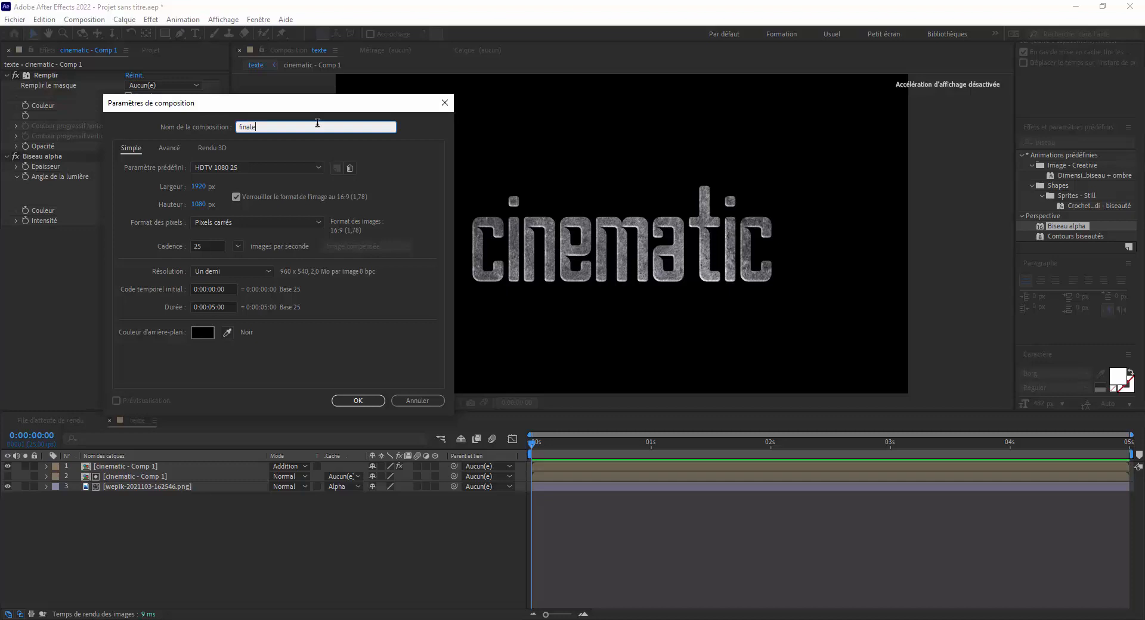
click(373, 402)
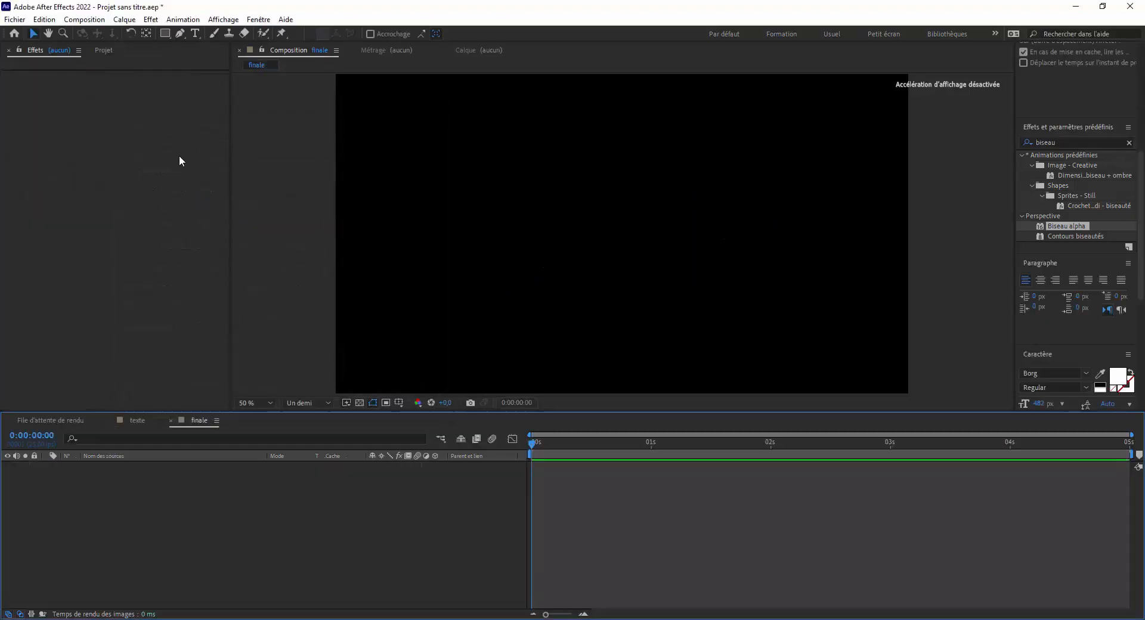
click(102, 50)
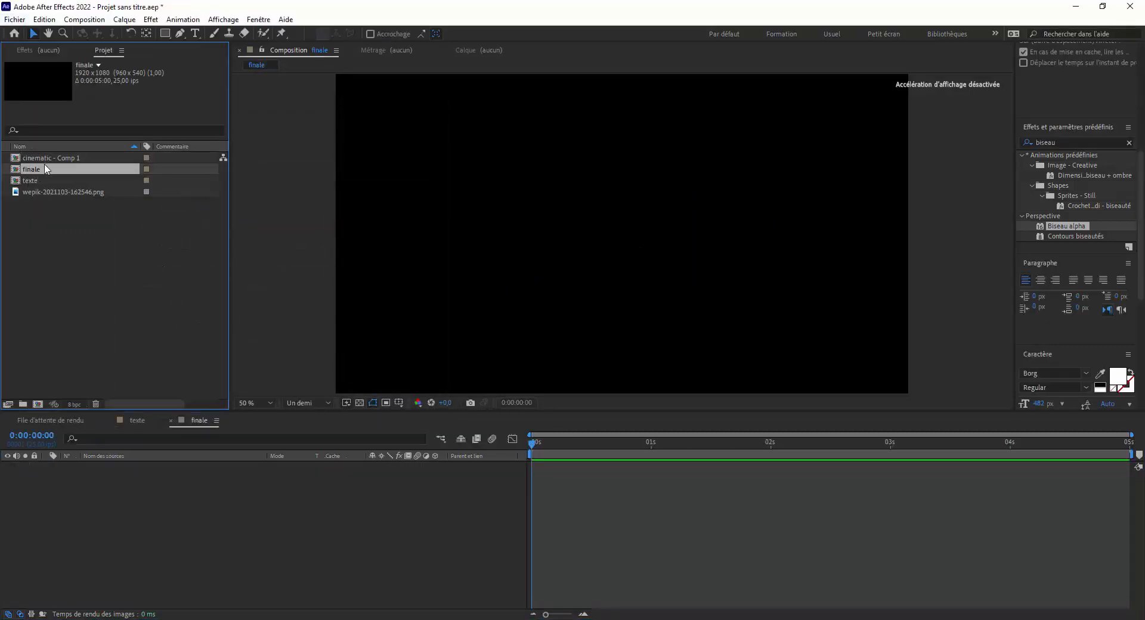
drag(27, 181, 76, 479)
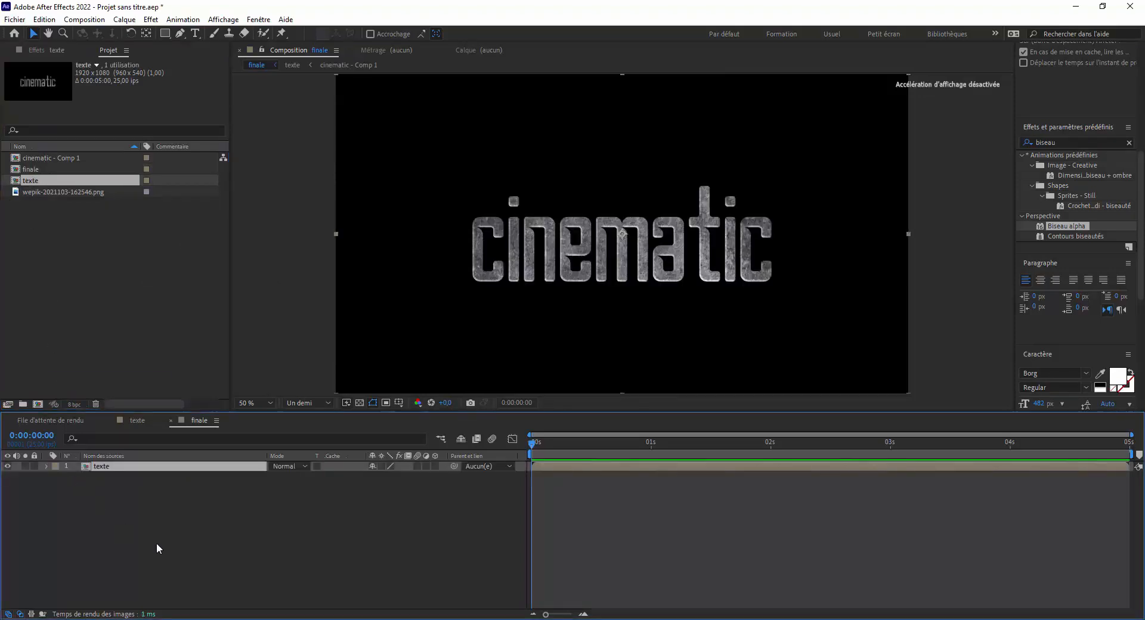
Step: Import the Cloud 2 and rusty-metal-texture images into the project as footage
double_click(87, 279)
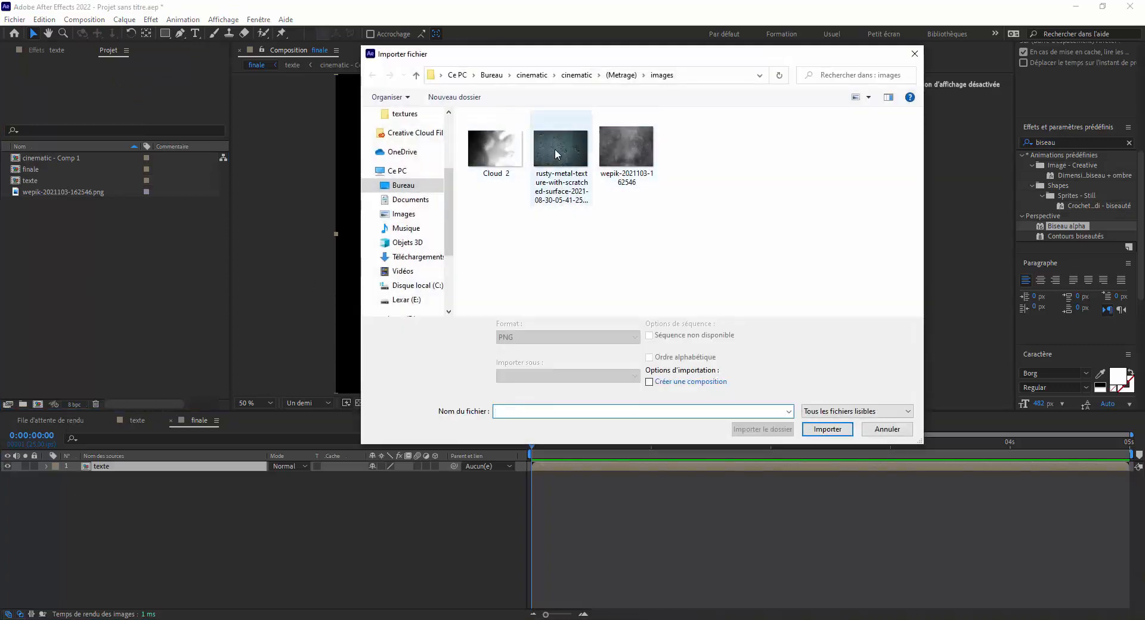
click(555, 149)
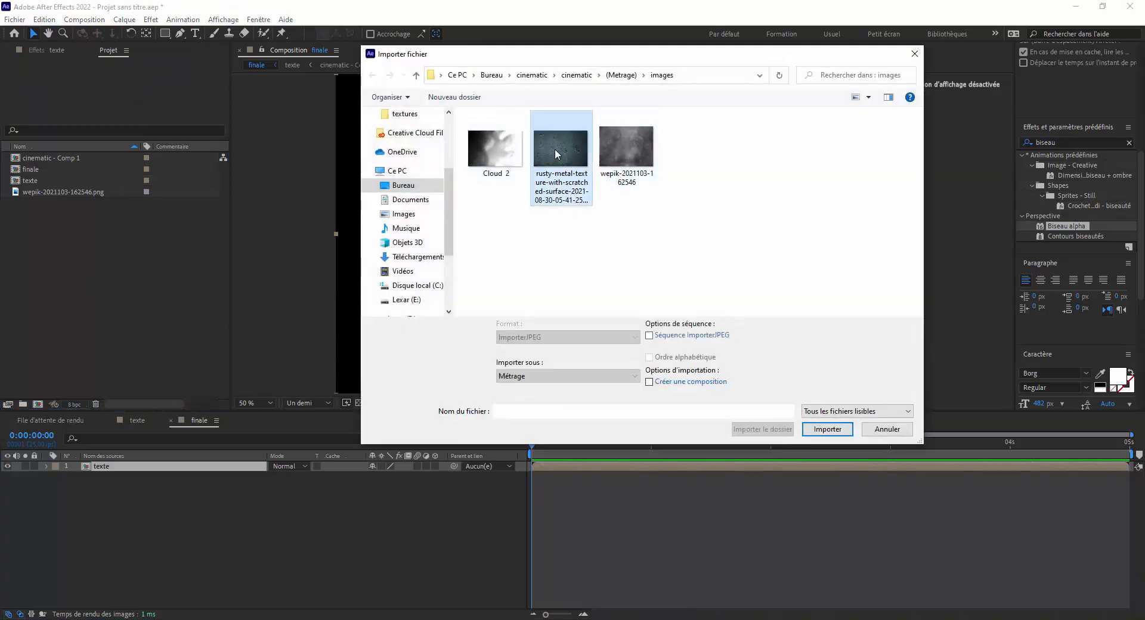
ctrl+click(485, 149)
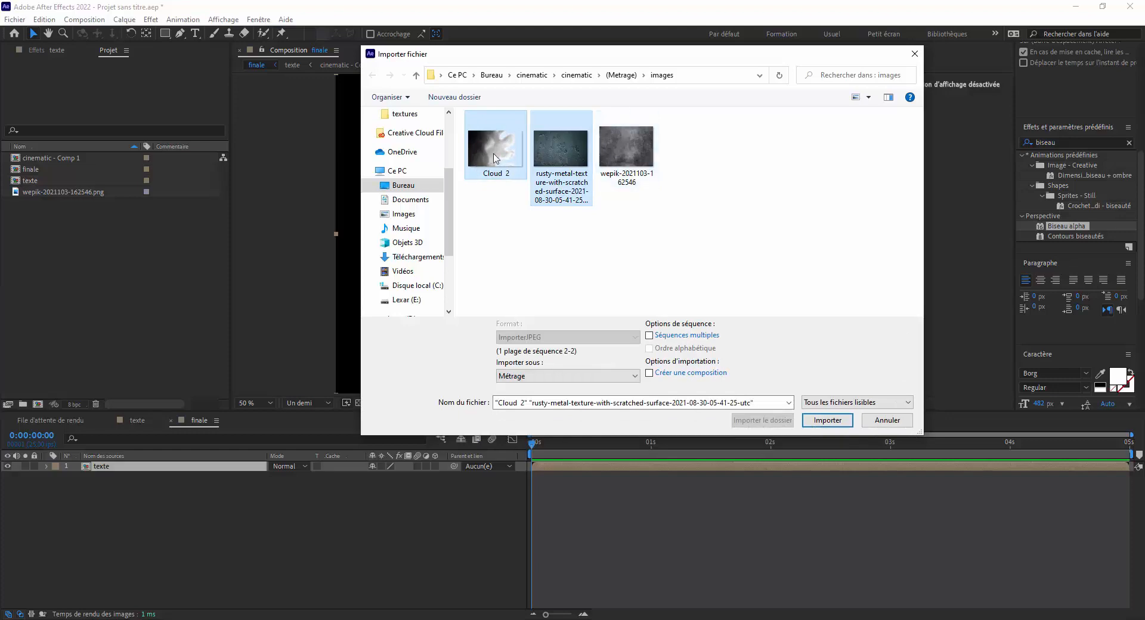
click(828, 420)
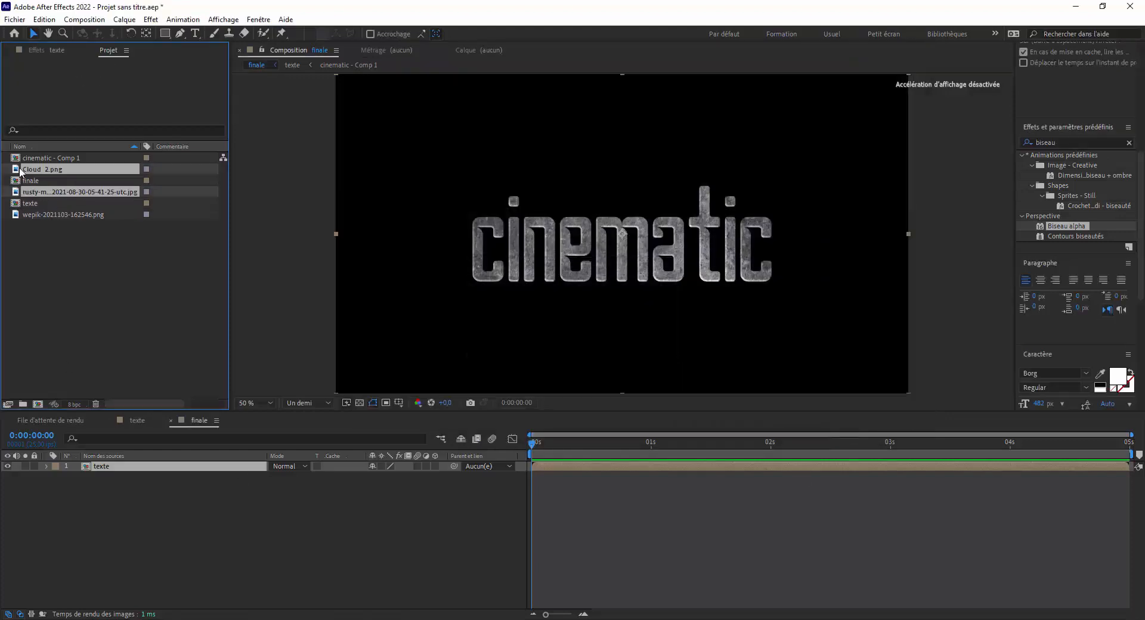
Step: Place the rusty metal texture beneath the texte layer and insert Cloud 2.png between the two layers
click(113, 334)
click(72, 193)
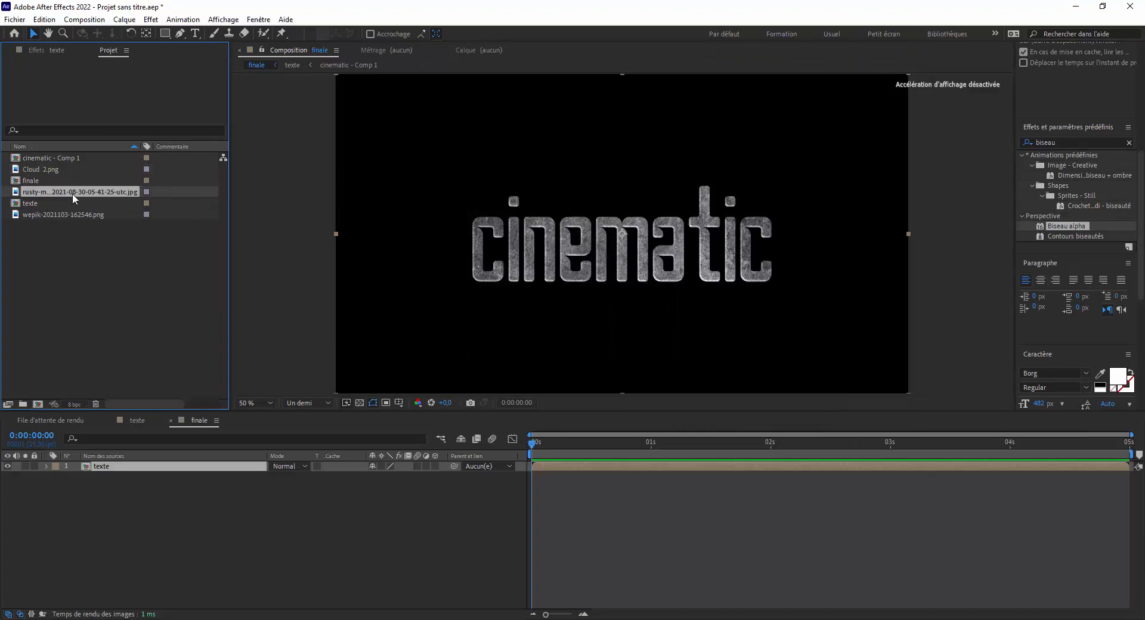
drag(73, 194, 103, 526)
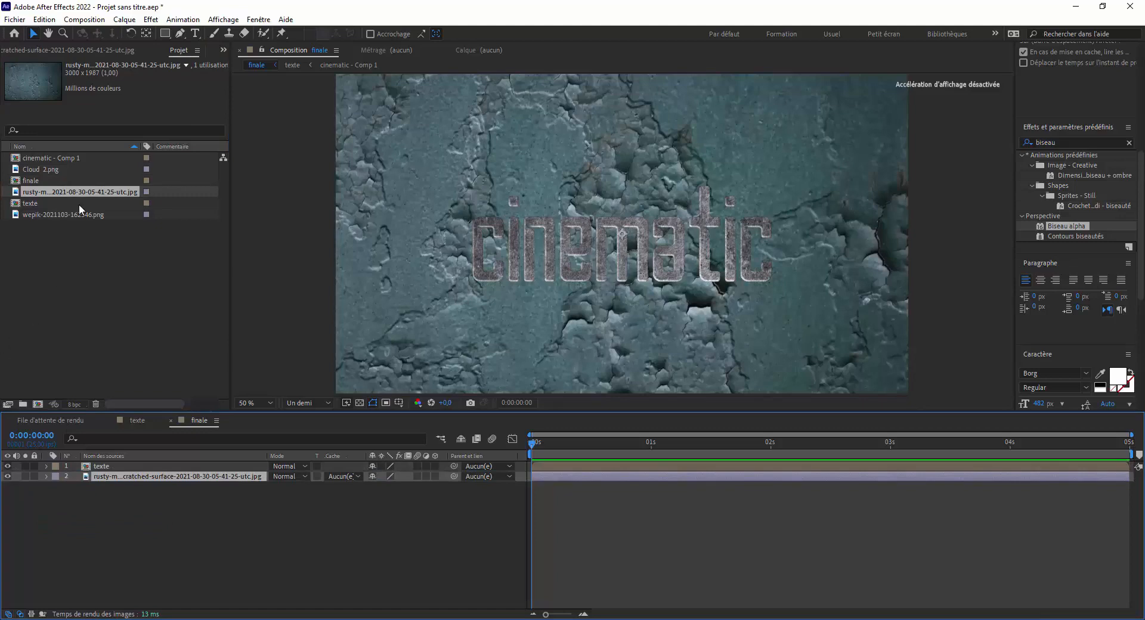
drag(33, 171, 106, 479)
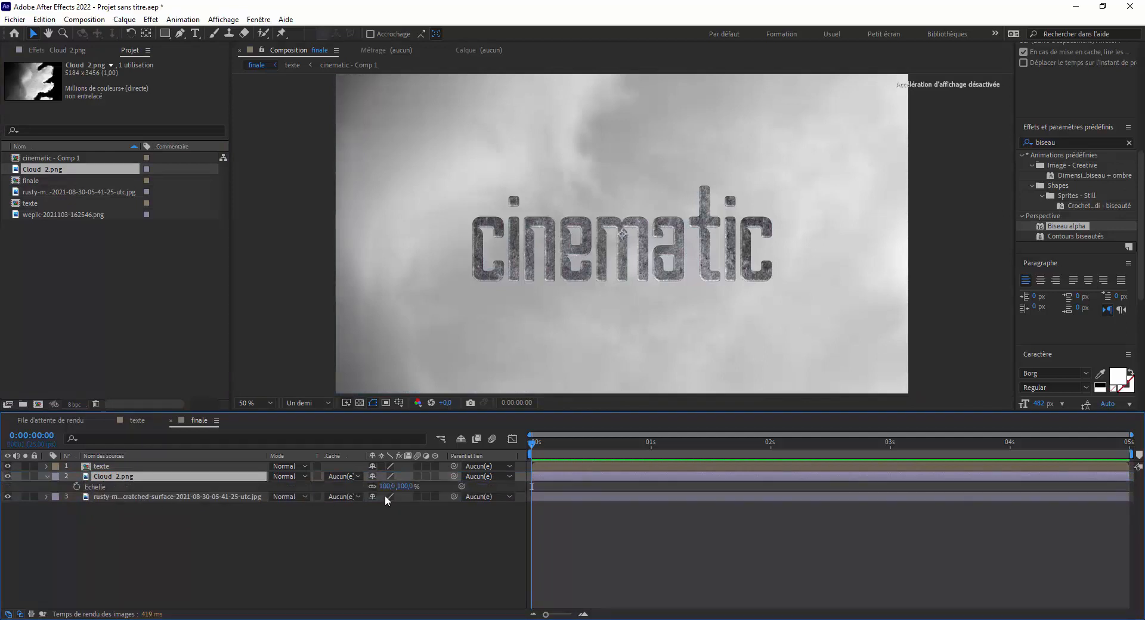
Step: Scale the Cloud 2.png layer to 46% and set its blending mode to Produit
drag(389, 487, 362, 492)
key(Return)
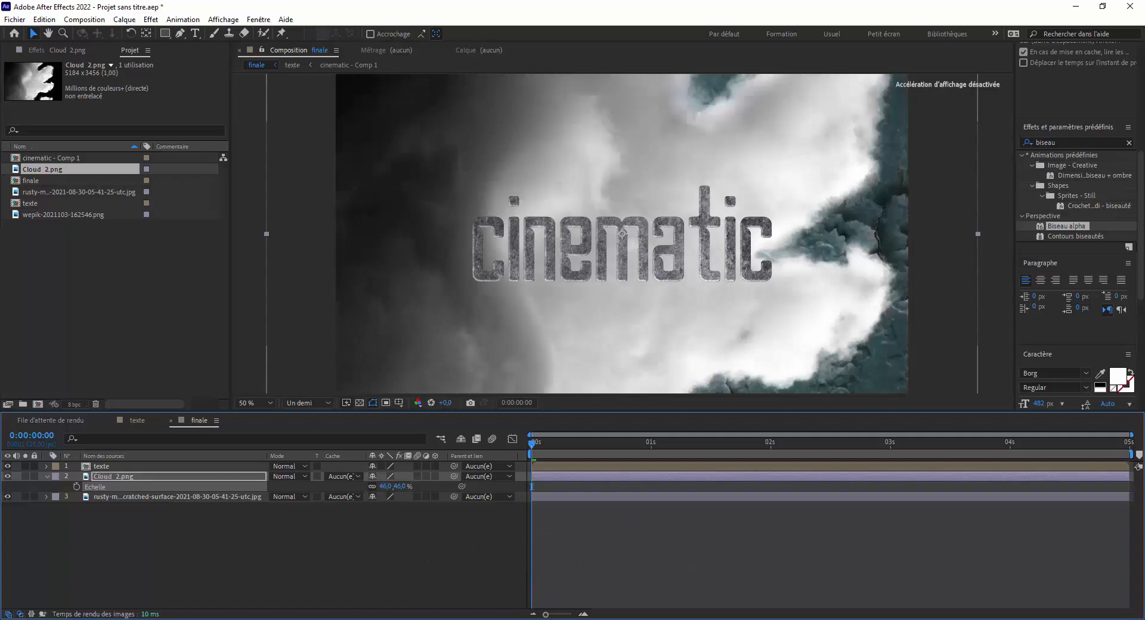
click(304, 477)
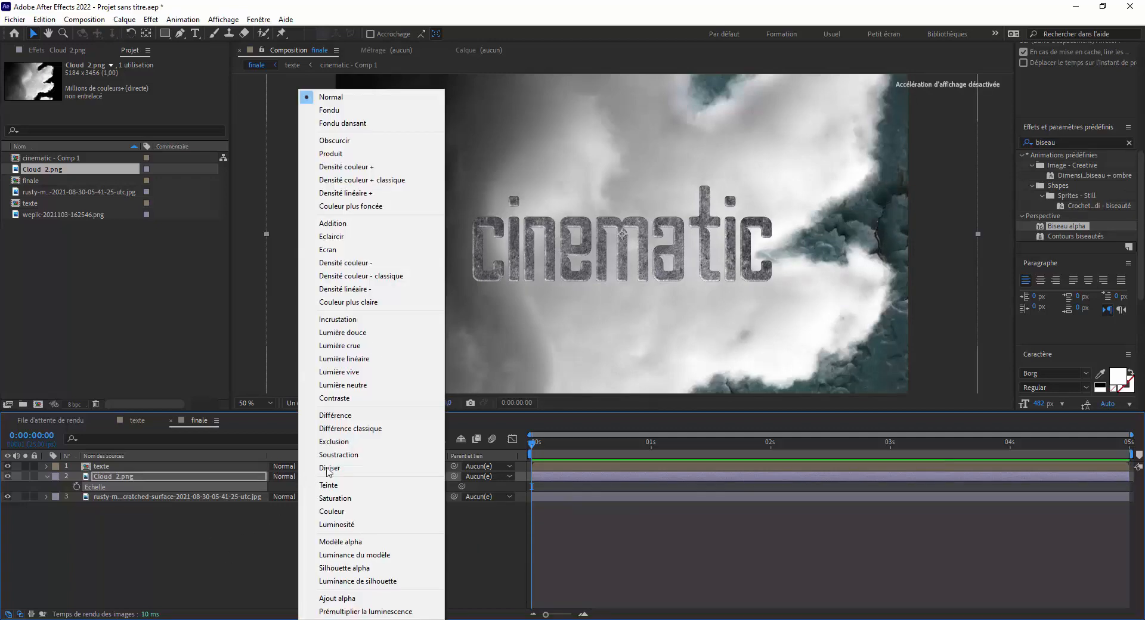
click(334, 154)
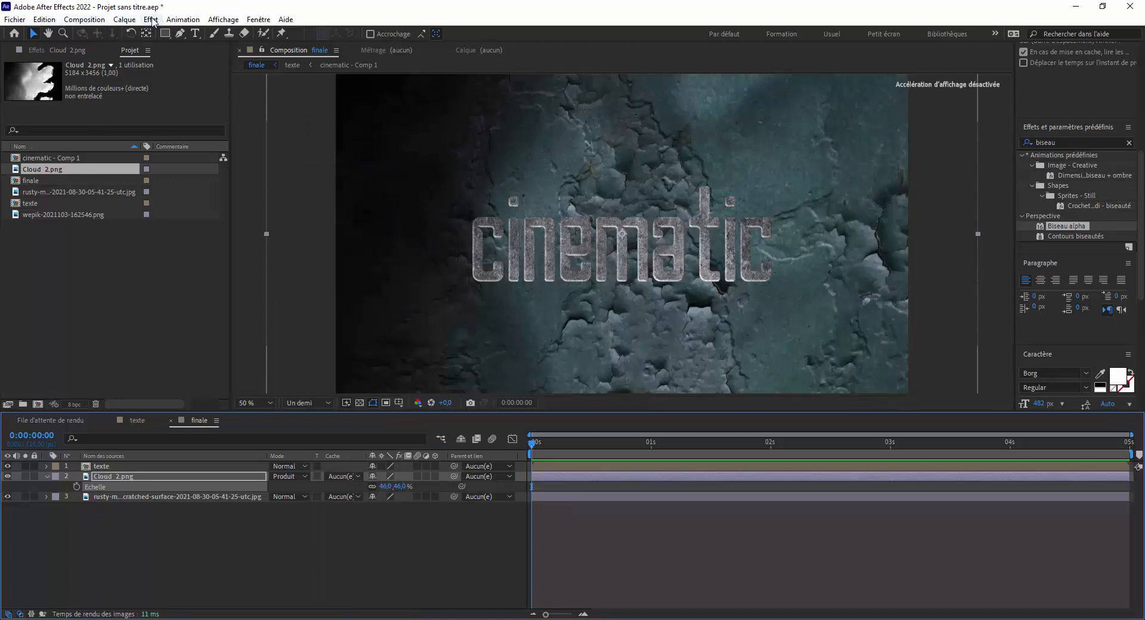
Step: Apply the Luminosité et contraste effect to Cloud 2.png with Luminosité at -44 and Contraste at 30
click(1030, 143)
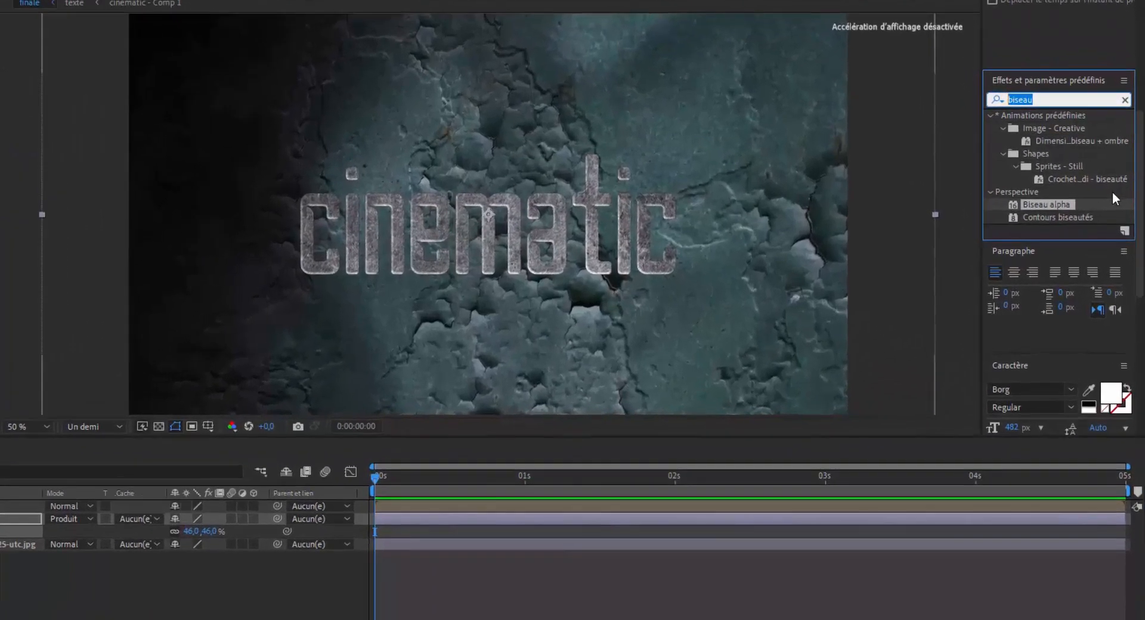
key(BackSpace)
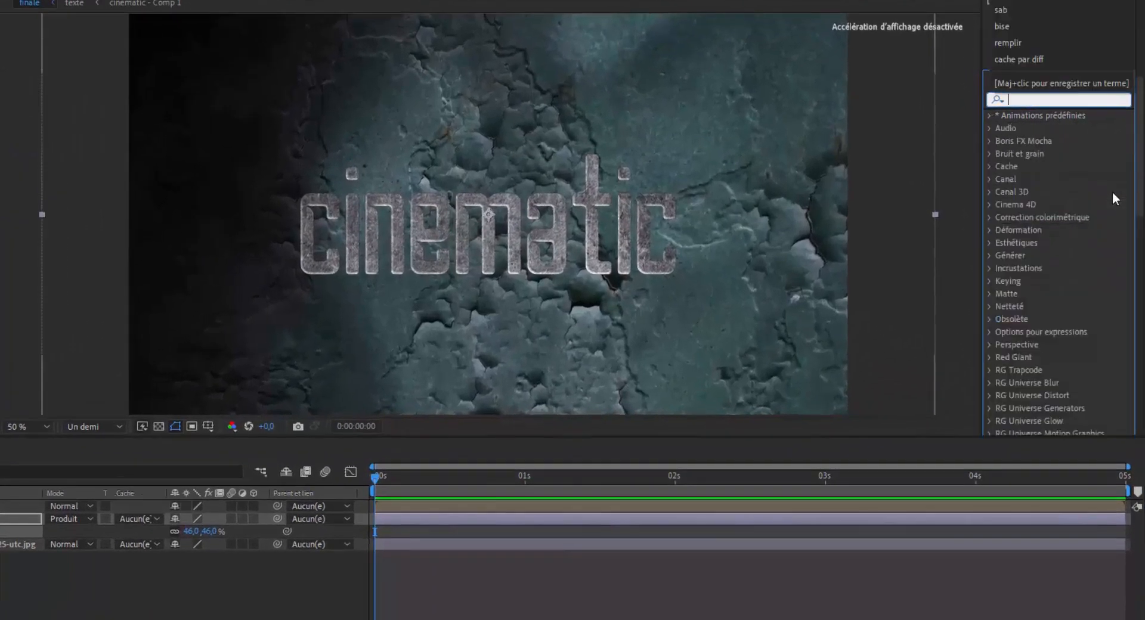
text(lum)
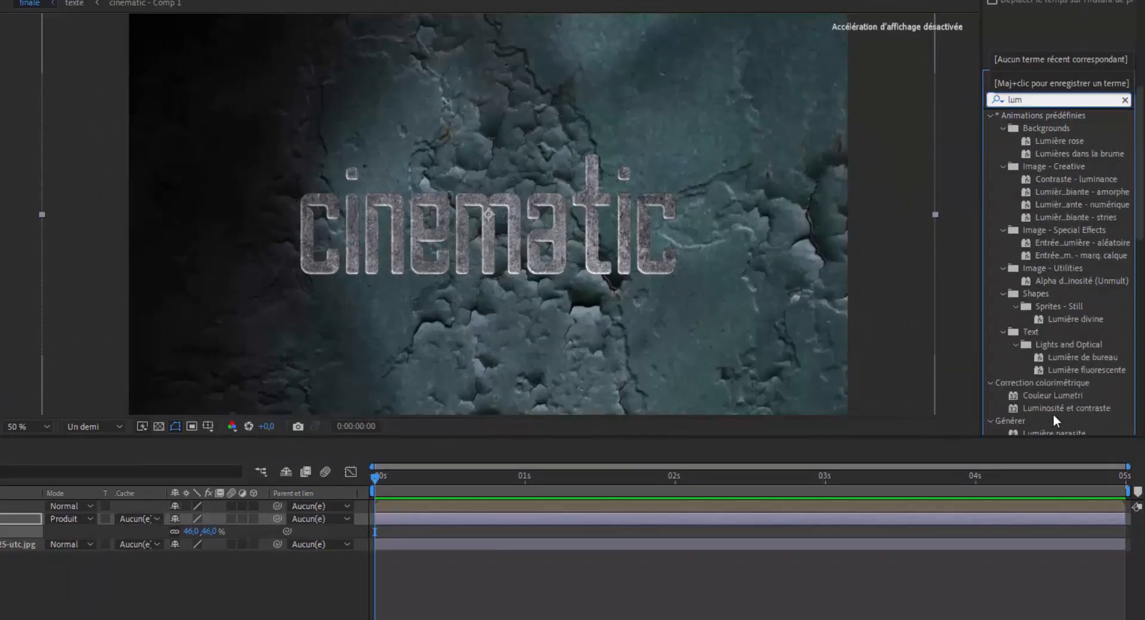
drag(1052, 409, 132, 482)
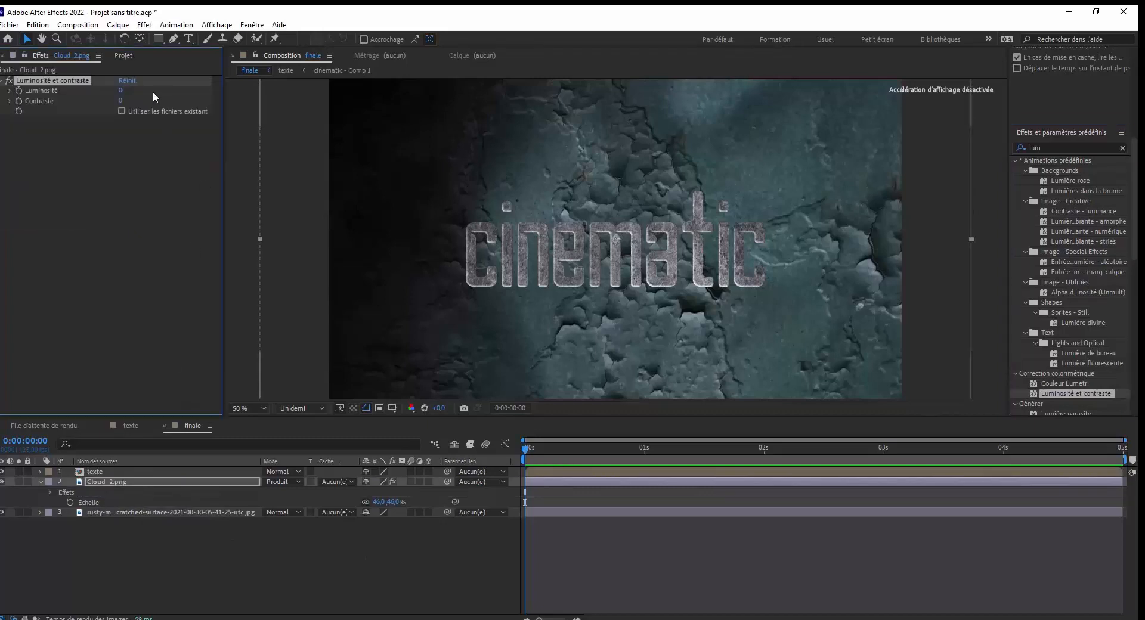
drag(121, 92, 182, 135)
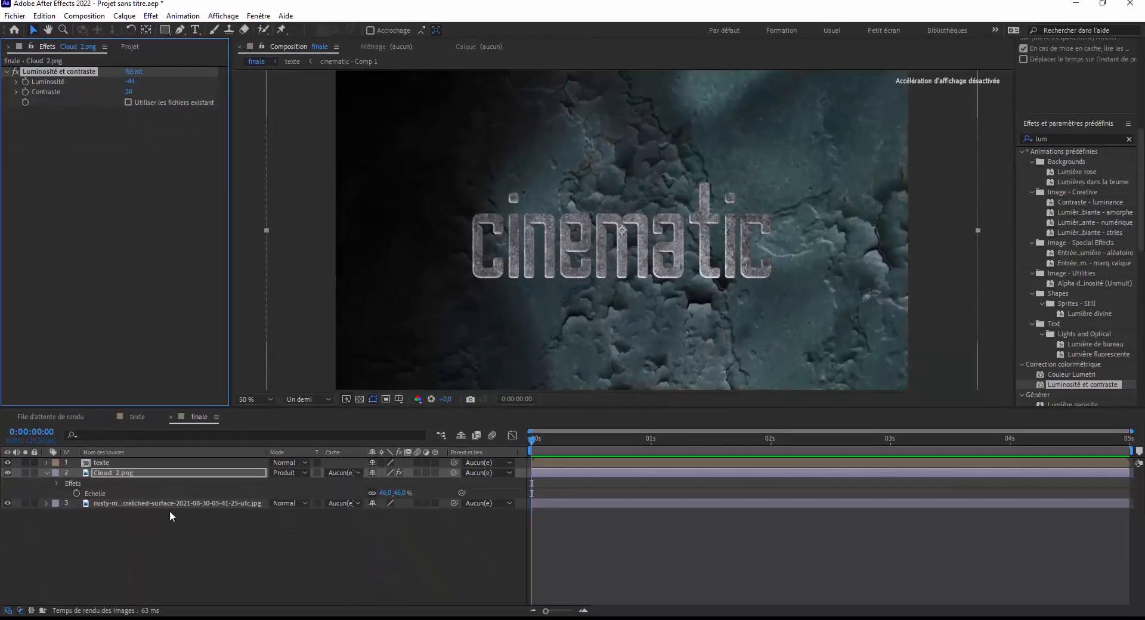
Step: Precompose the Cloud 2.png and rusty metal texture layers into a composition named background
click(109, 473)
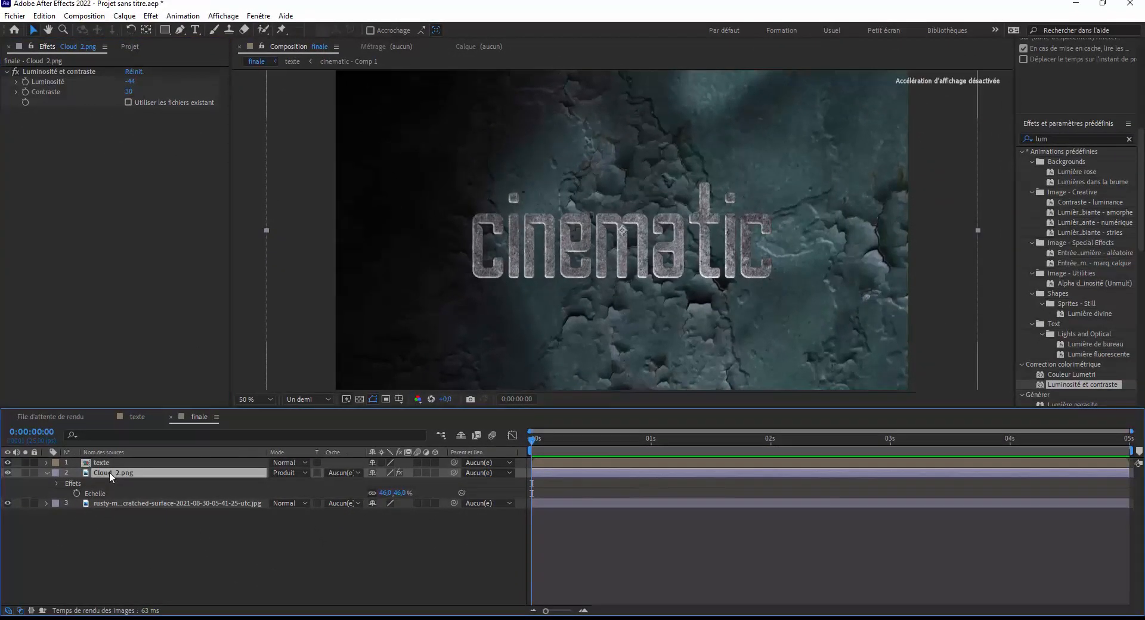
shift+click(135, 500)
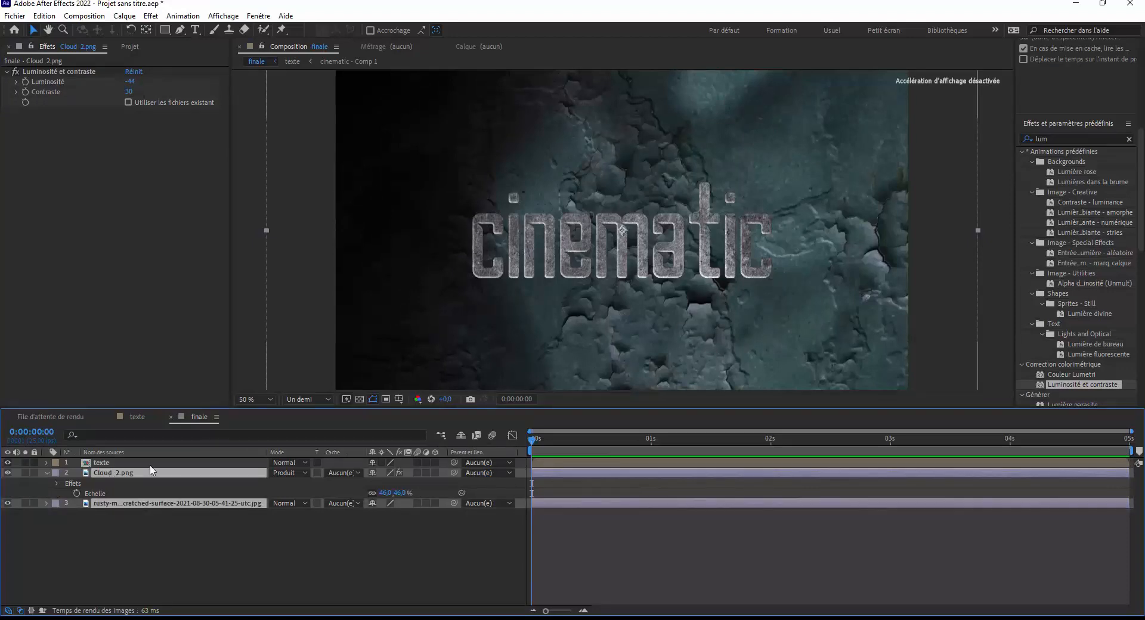
right_click(149, 471)
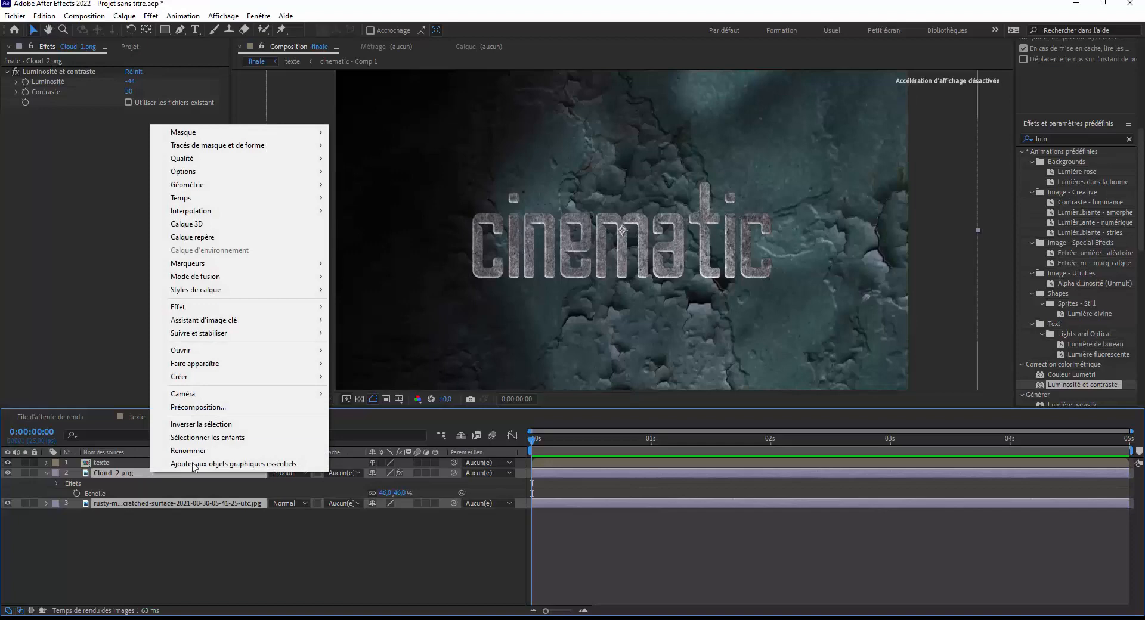
click(199, 408)
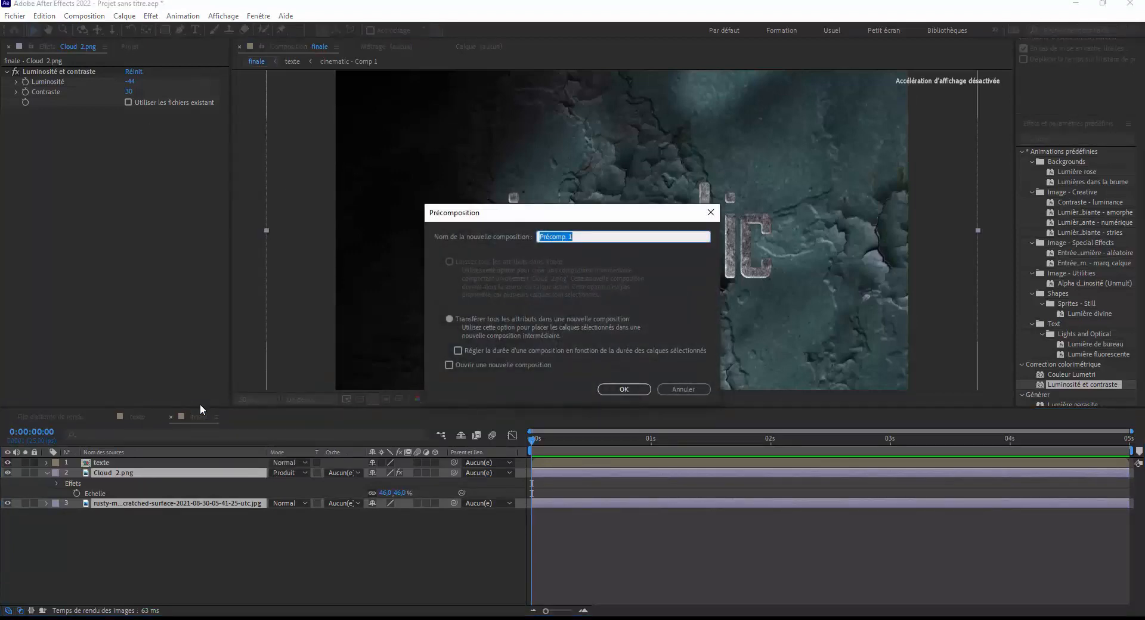
text(background)
key(Return)
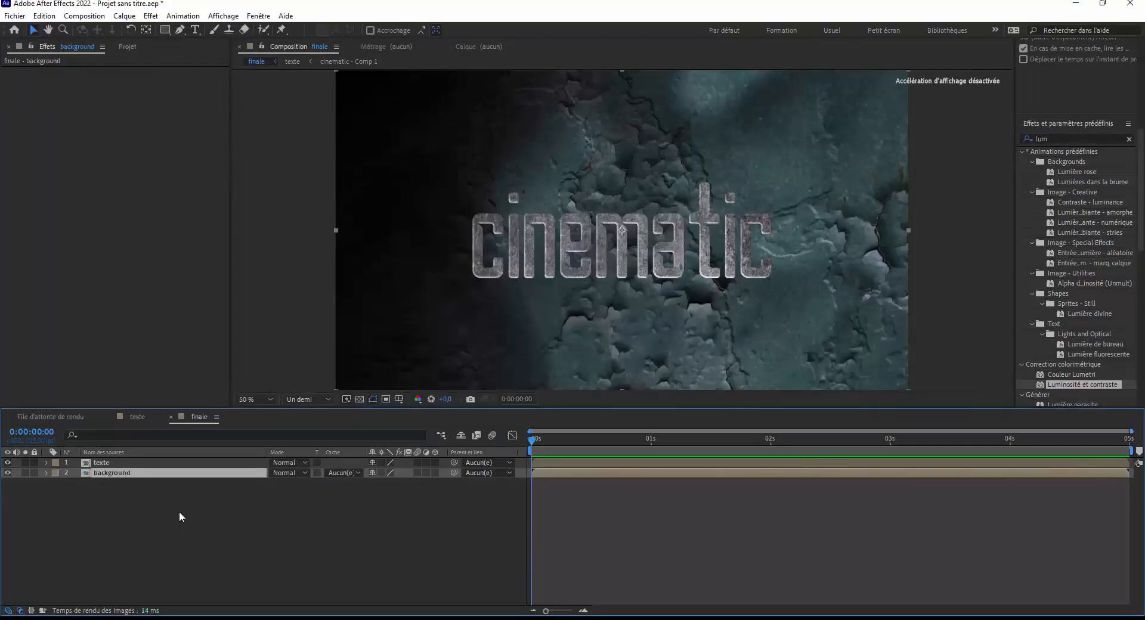
Step: Copy the cinematic text layer from cinematic - Comp 1 and paste it at the top of the finale composition
click(127, 47)
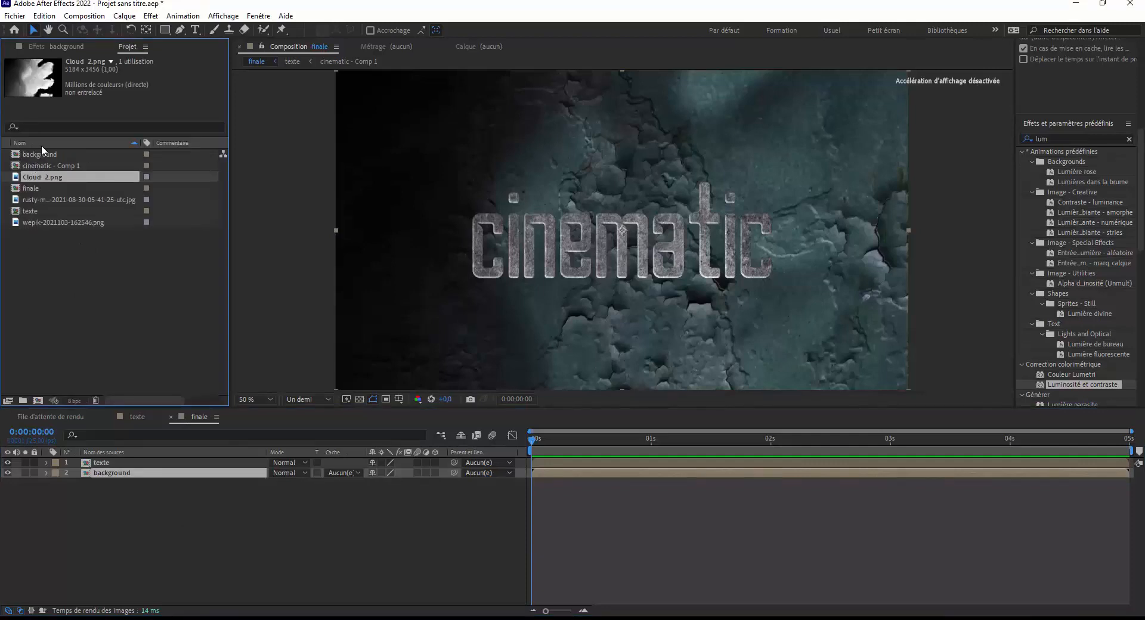
click(47, 167)
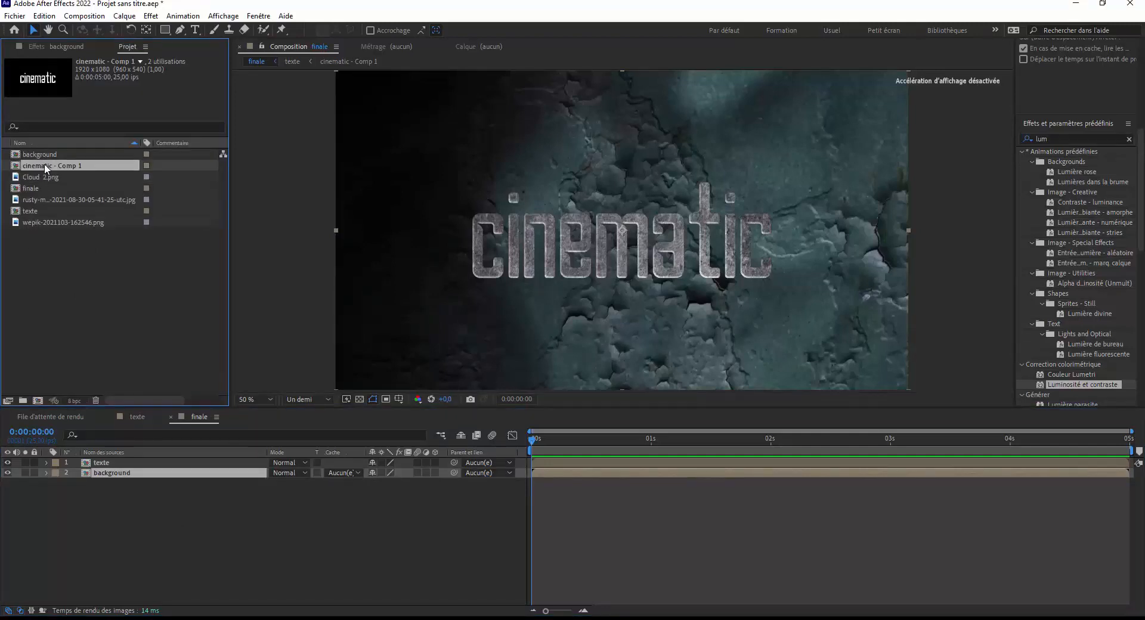
double_click(47, 167)
click(105, 463)
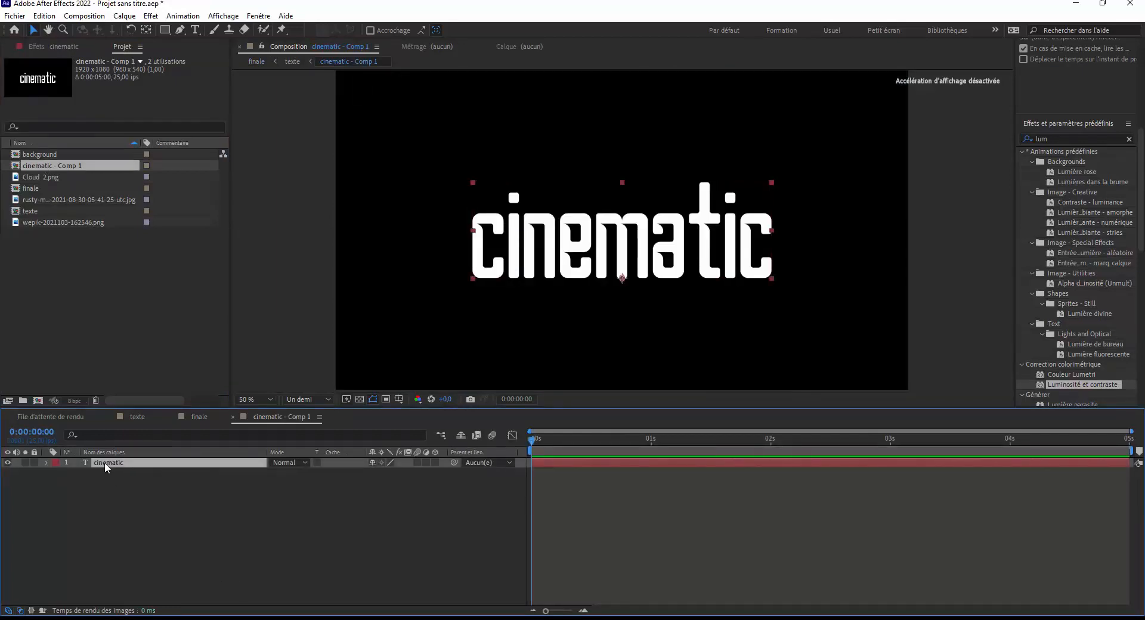
key(ctrl+c)
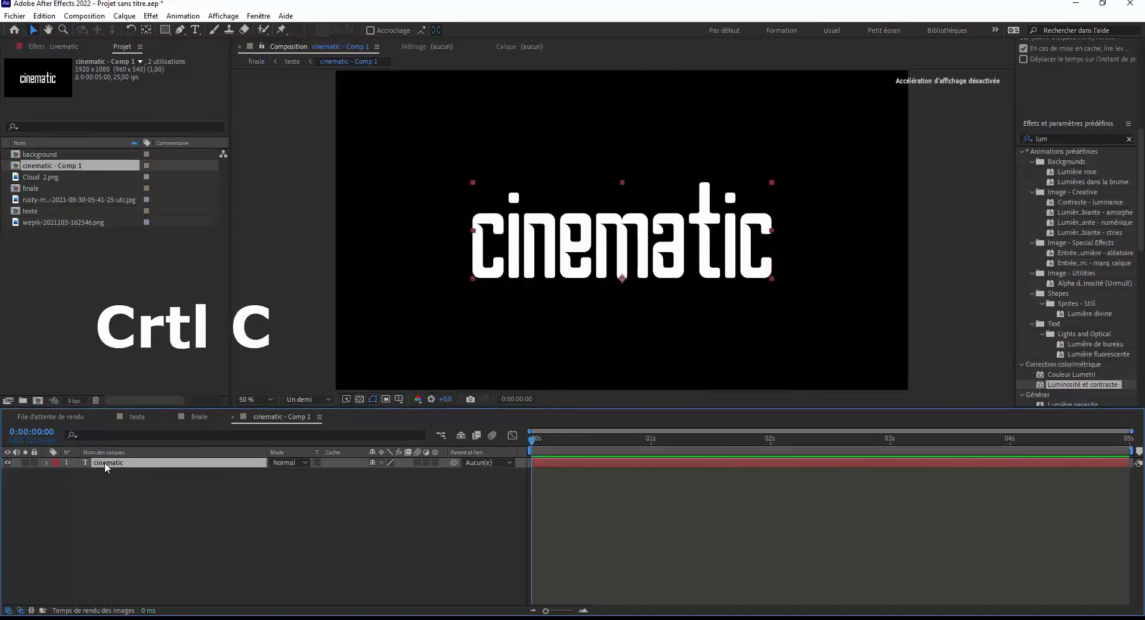
click(181, 415)
click(170, 507)
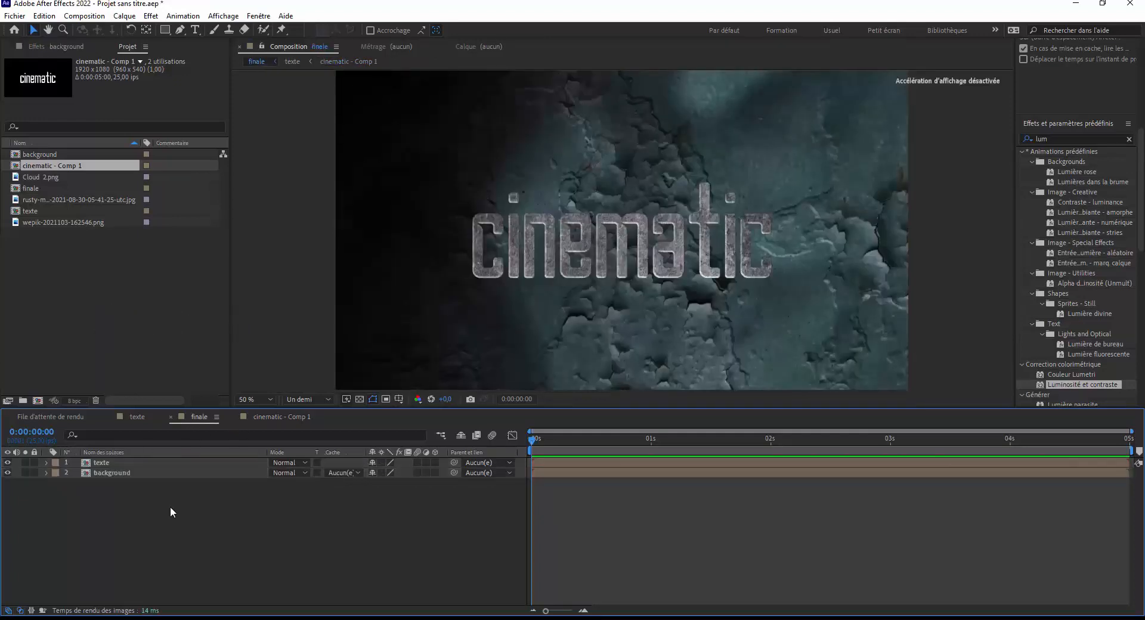
key(ctrl+v)
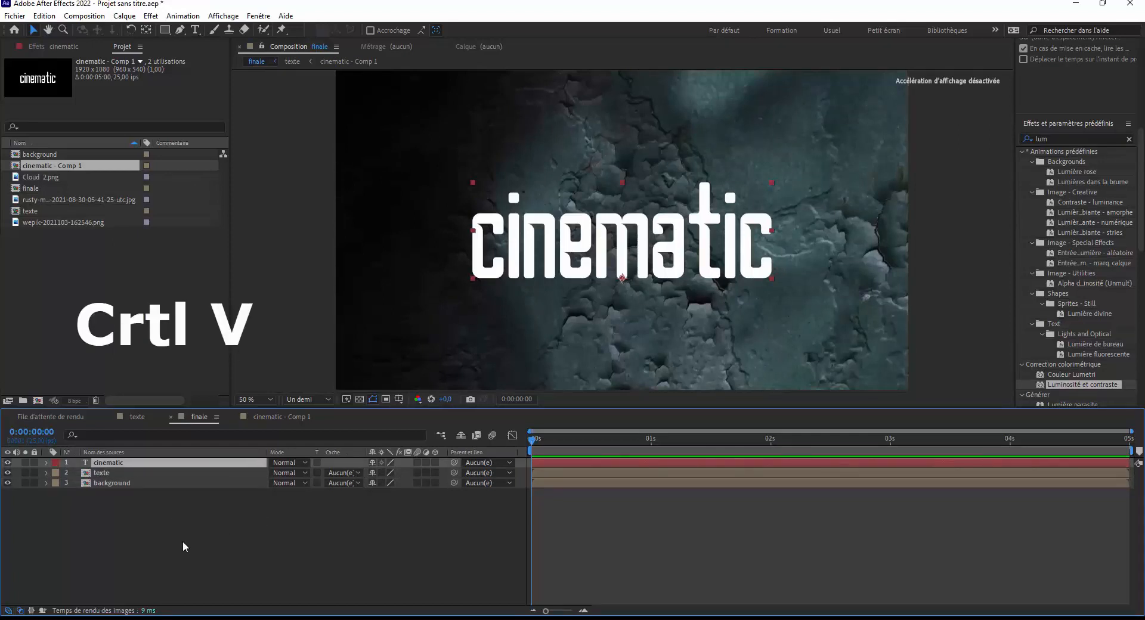
Step: Create a new black 1920 x 1080 px solid above the cinematic text layer in finale
right_click(153, 539)
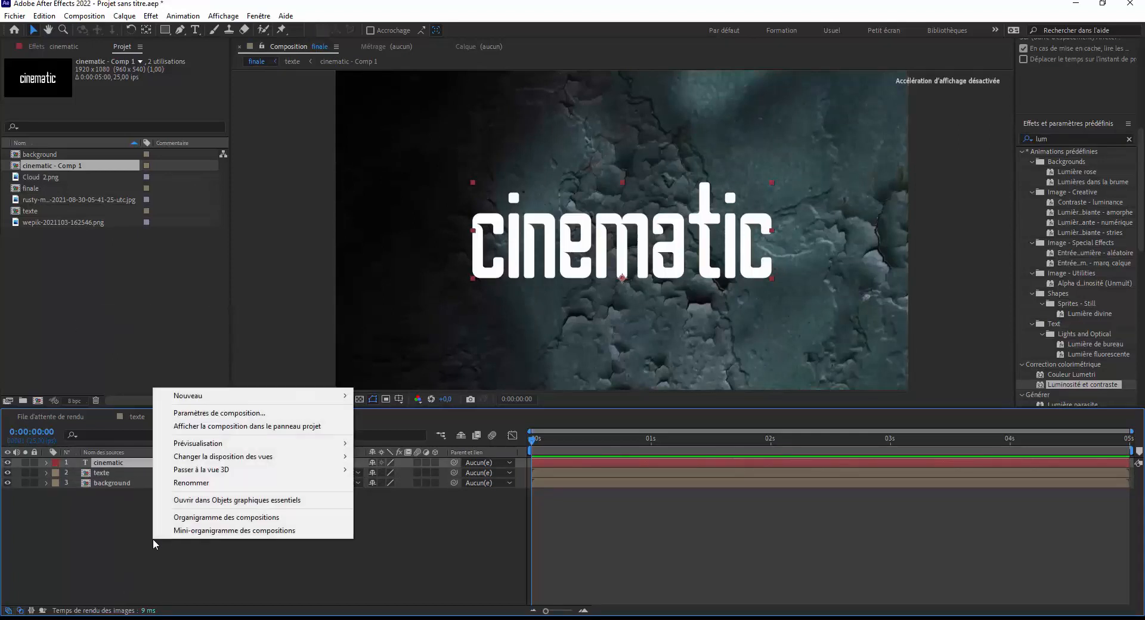
mouse_move(197, 396)
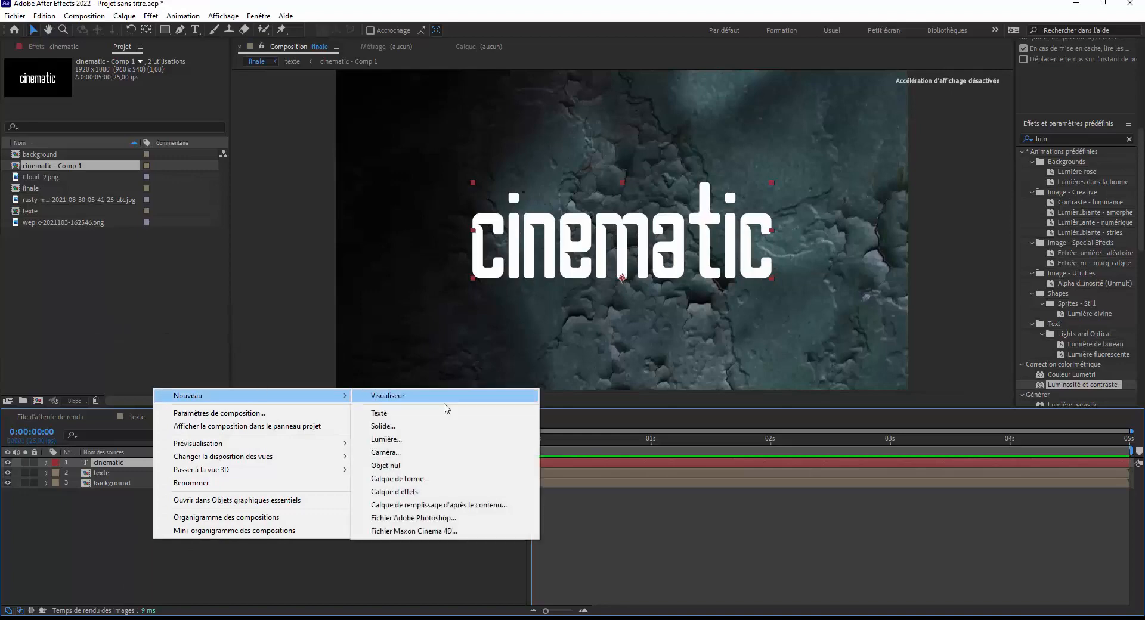
click(383, 426)
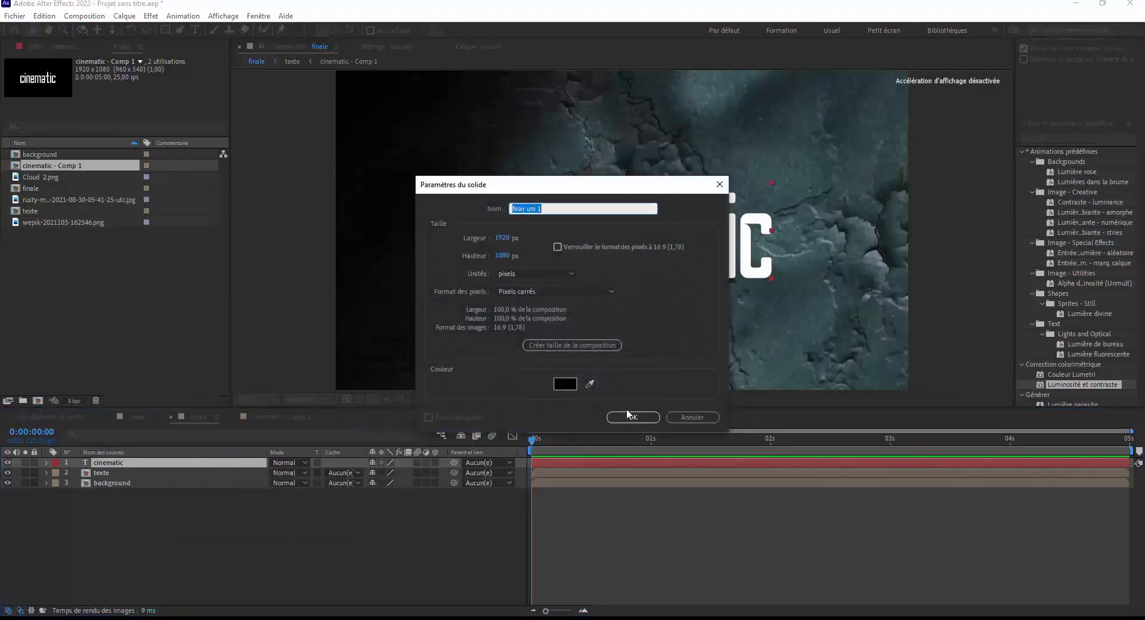
click(647, 419)
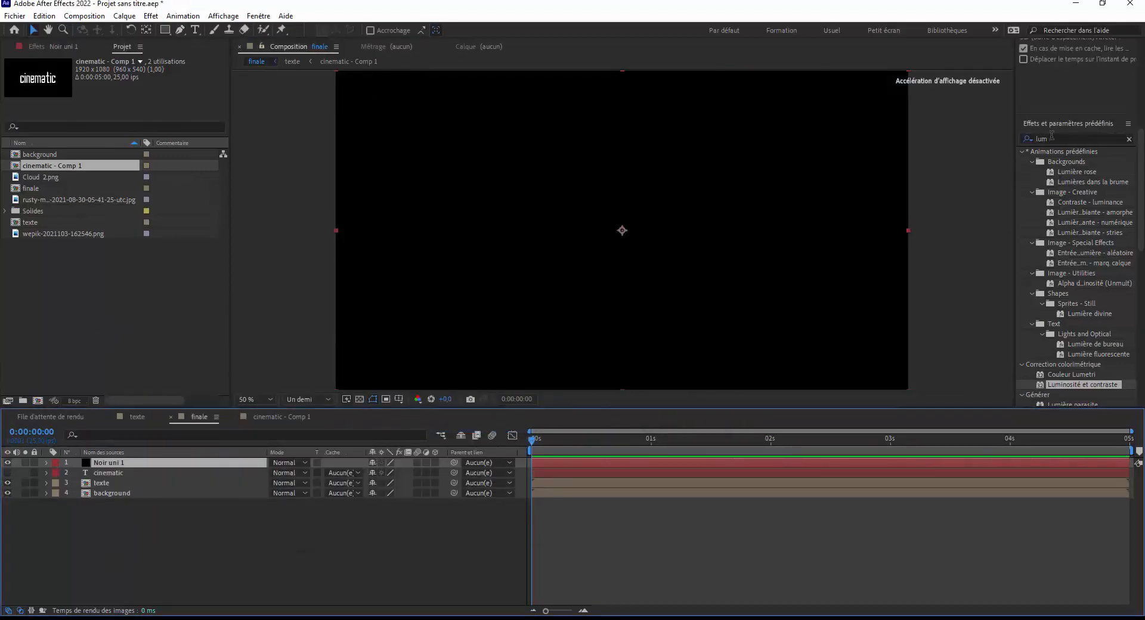
Step: Find the Video Copilot Saber effect and apply it to the black solid
click(1051, 138)
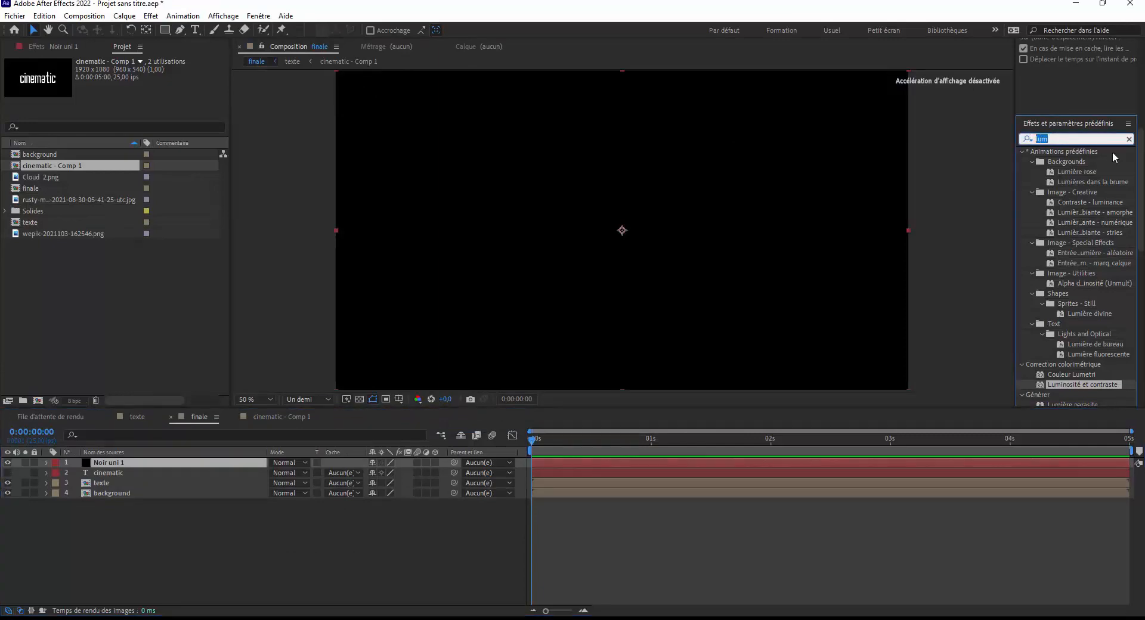
key(BackSpace)
text(sab)
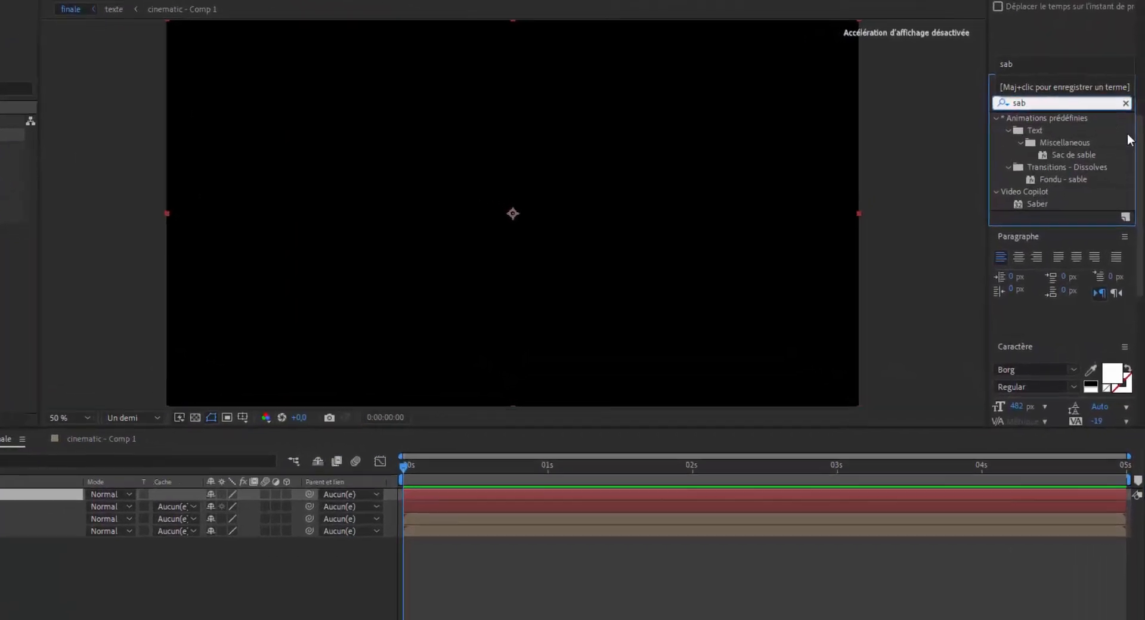
drag(1032, 203, 22, 486)
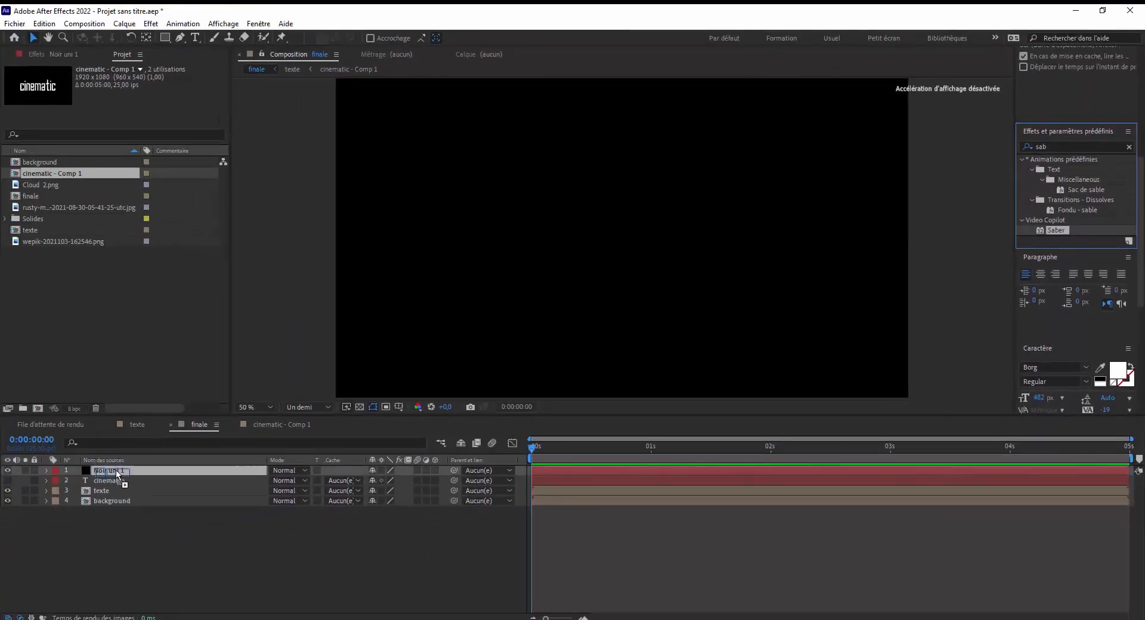
drag(124, 473, 123, 473)
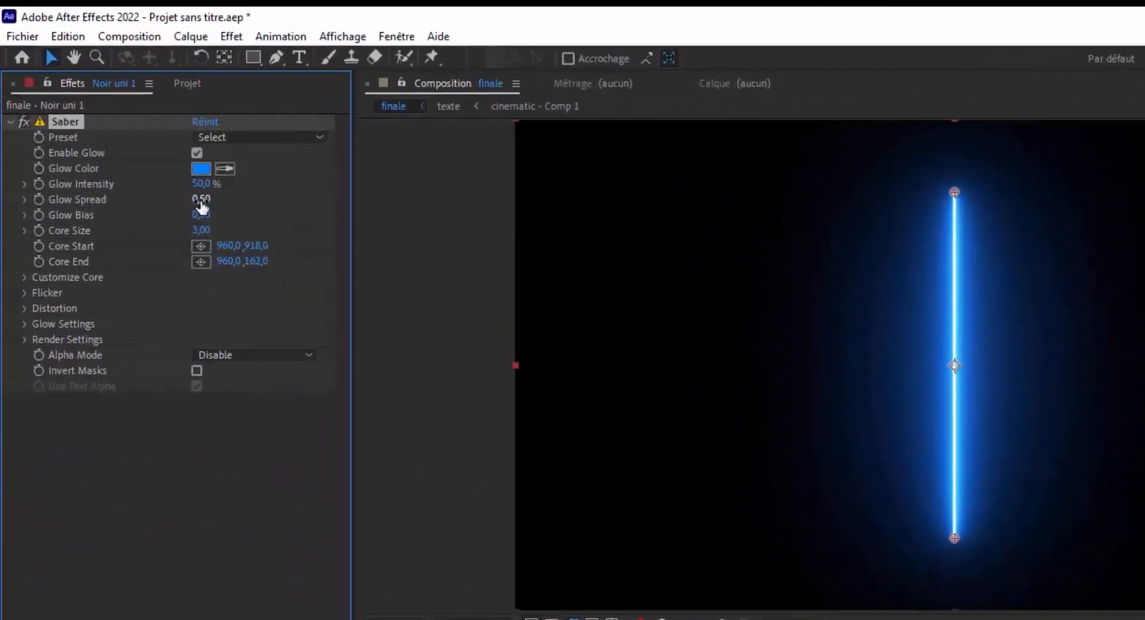
Step: Set Saber's Glow Intensity to 30% and Glow Spread to 0.2
click(204, 185)
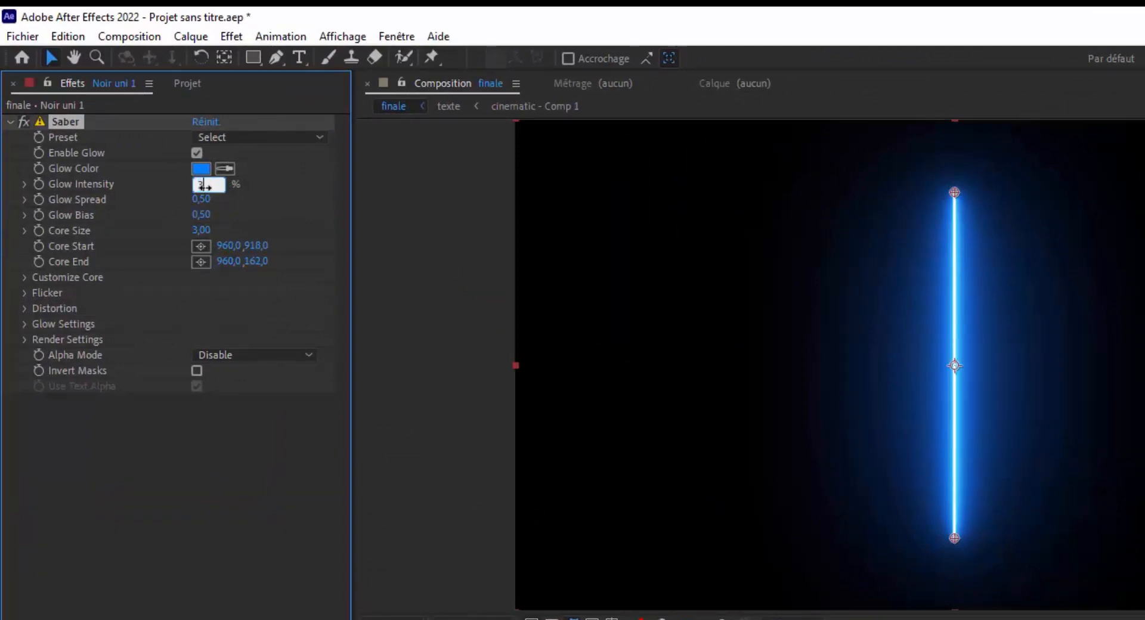
text(30)
key(Return)
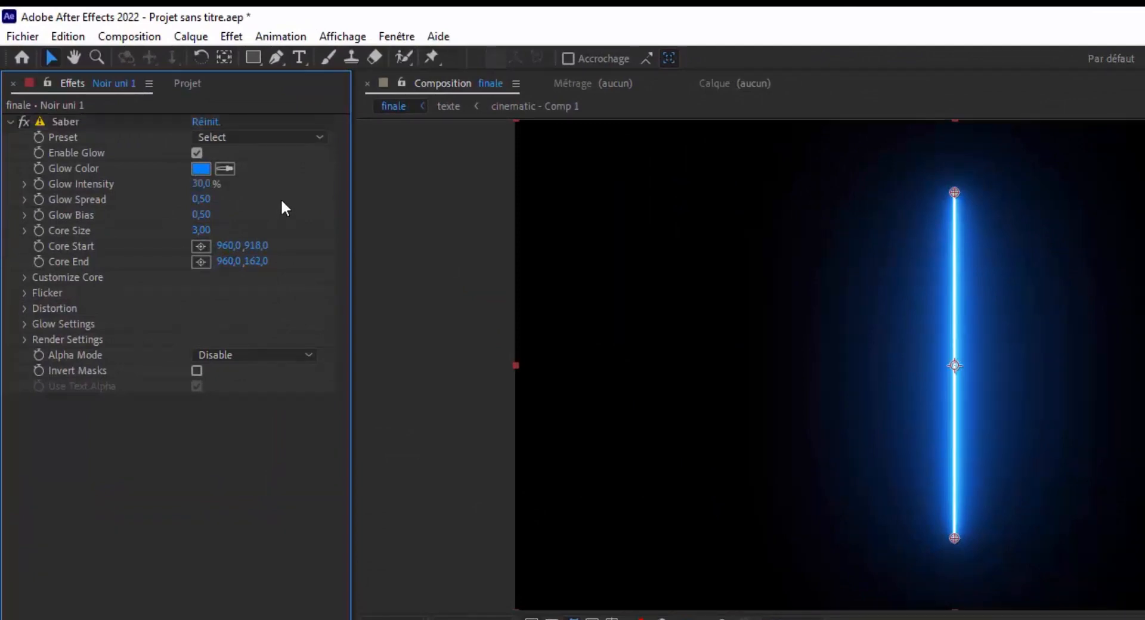
click(203, 200)
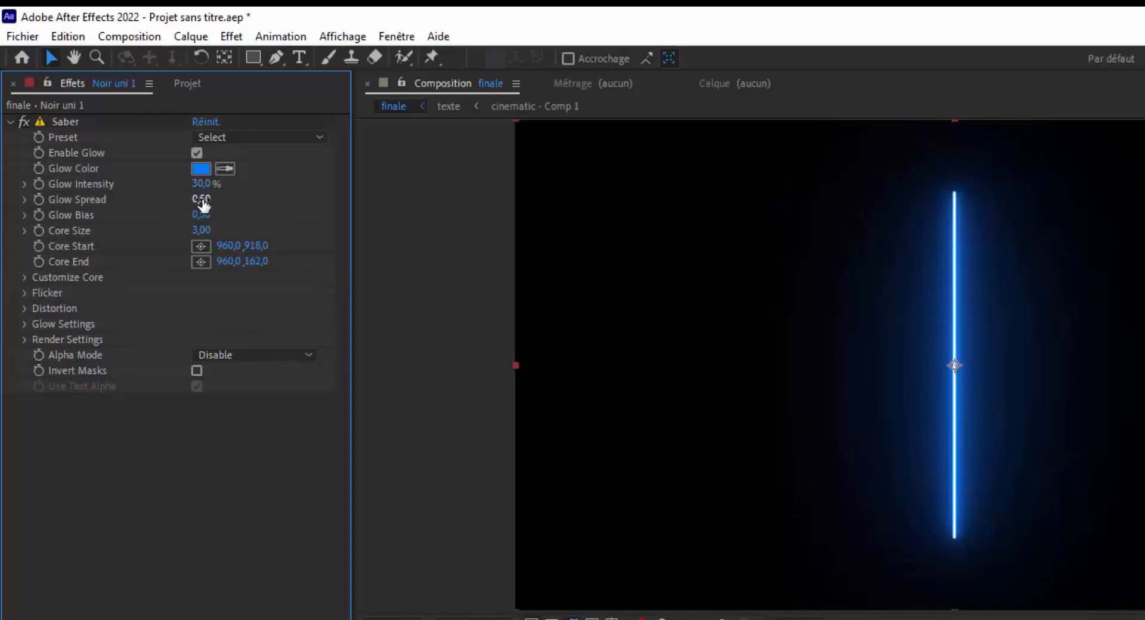
click(202, 201)
text(0.2)
key(Return)
Step: Set Saber's Glow Bias to 0.6 and Core Size to 1.5
drag(203, 220, 203, 219)
text(0.6)
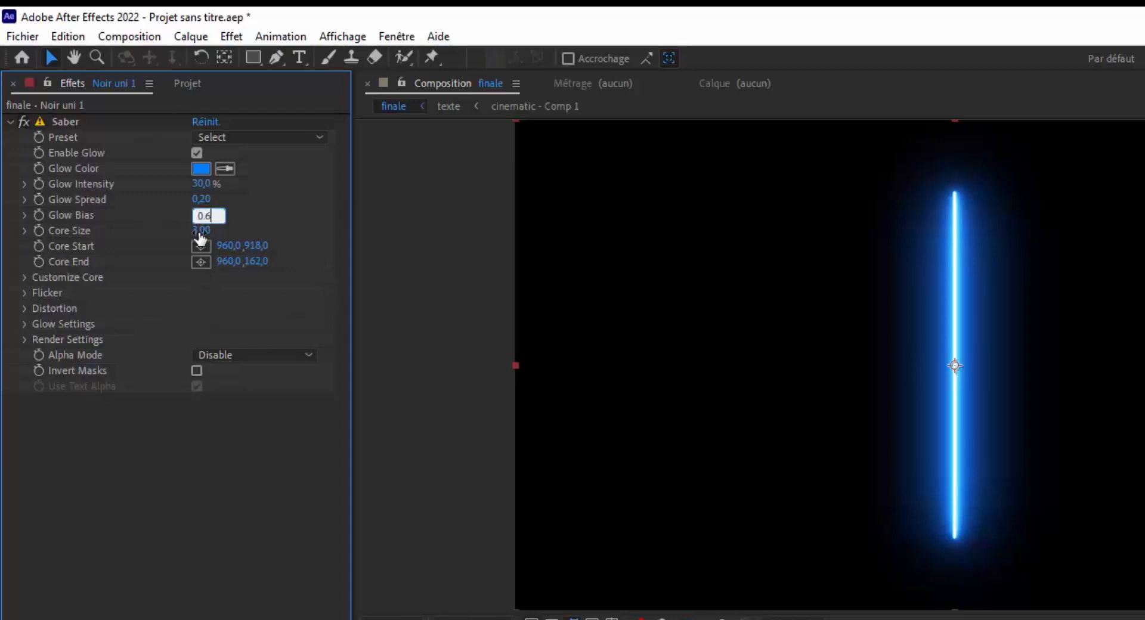
key(Tab)
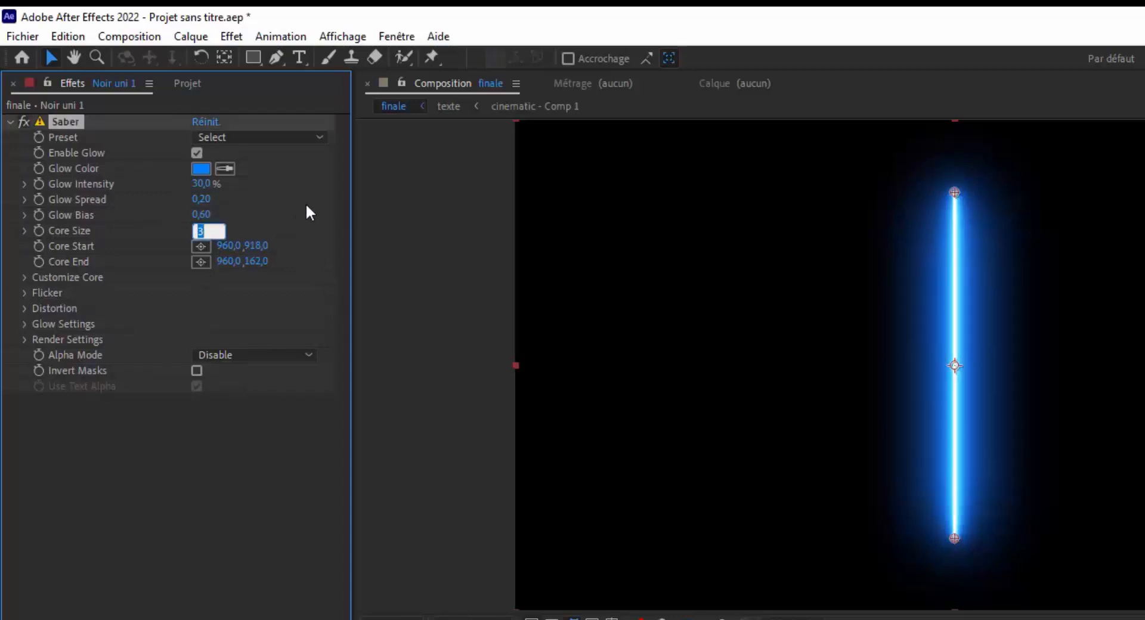
text(1.5)
click(228, 455)
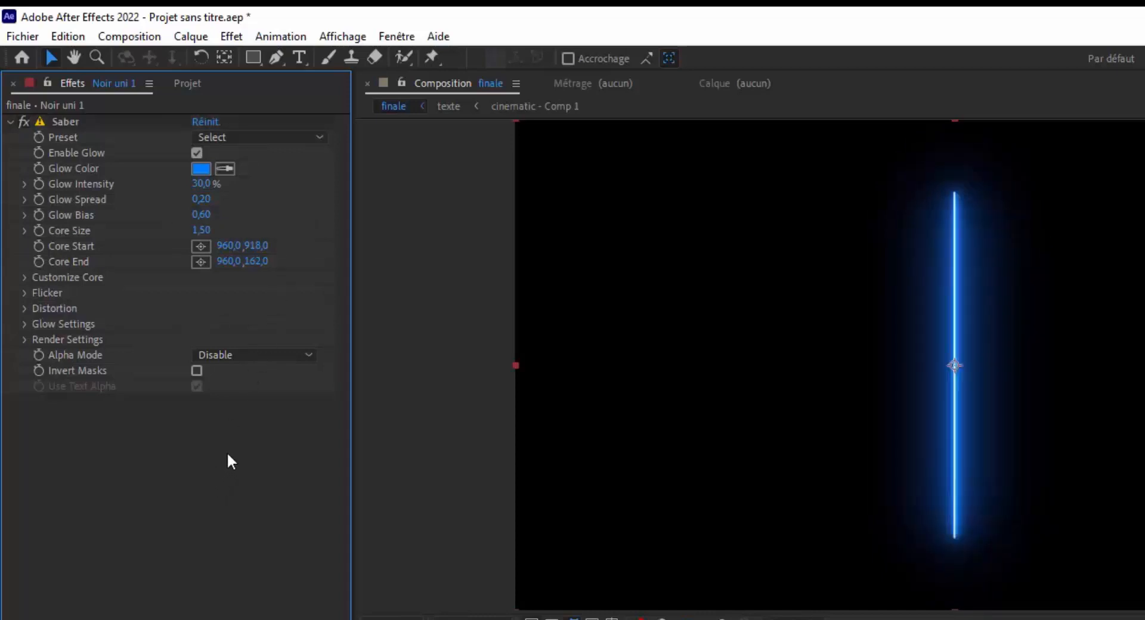
Step: Customize Saber's core by setting Core Type to Text Layer and choosing the cinematic layer as its source text
click(24, 277)
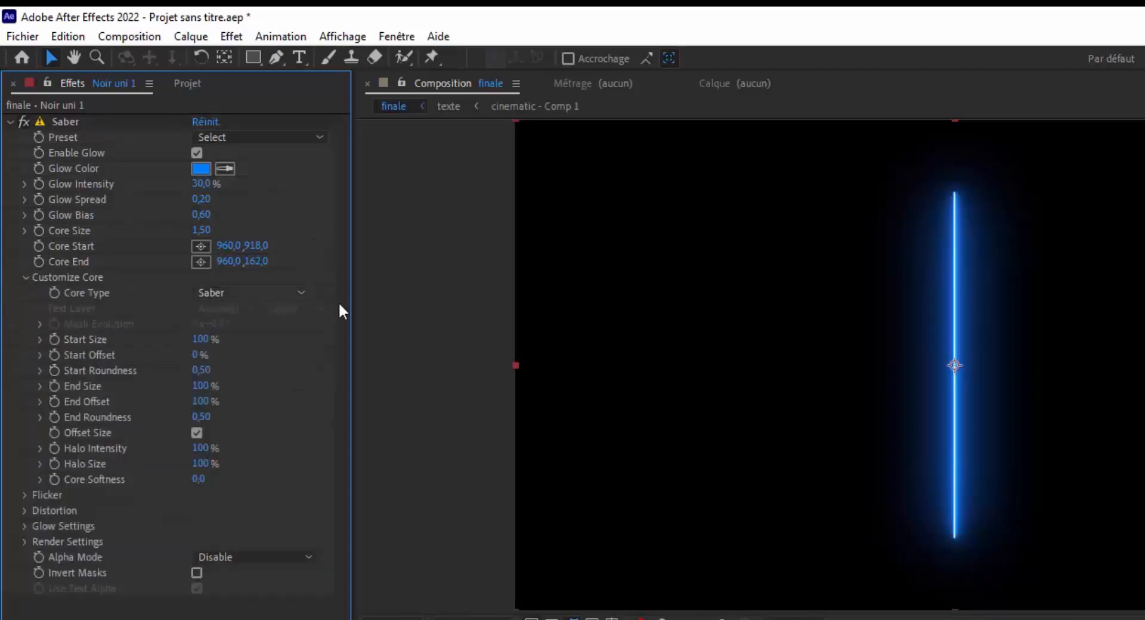
click(301, 293)
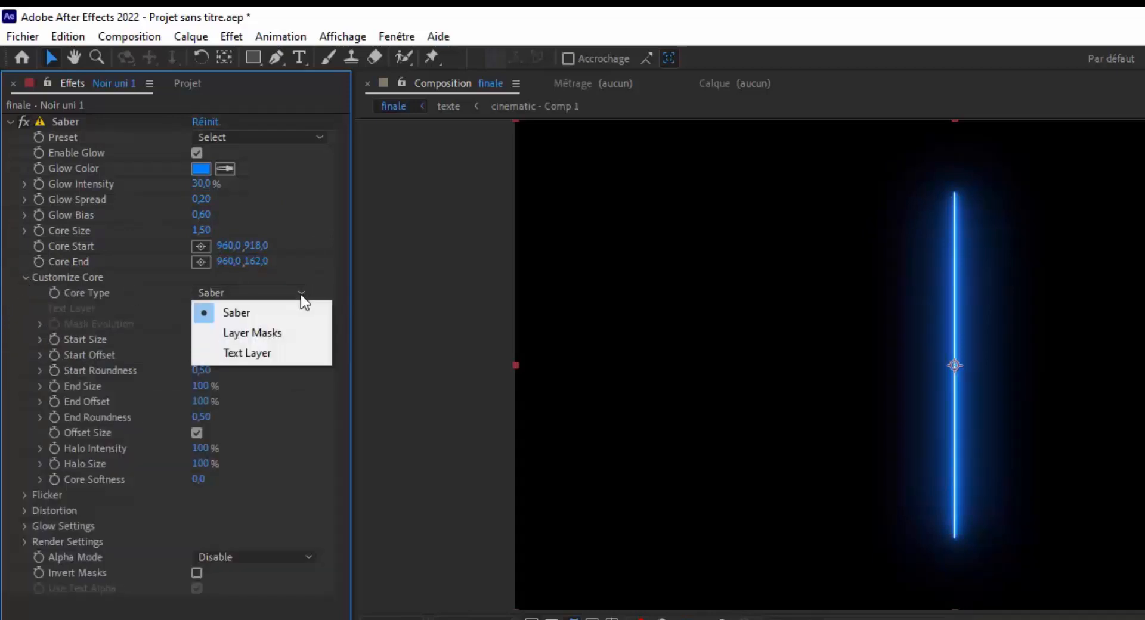
click(232, 353)
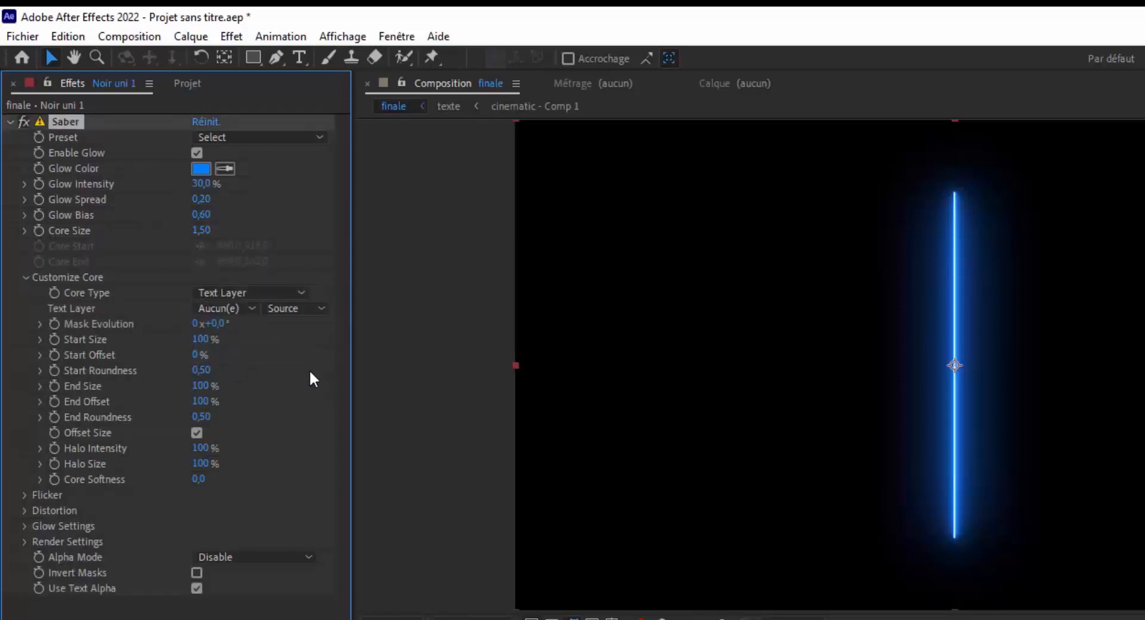
click(251, 307)
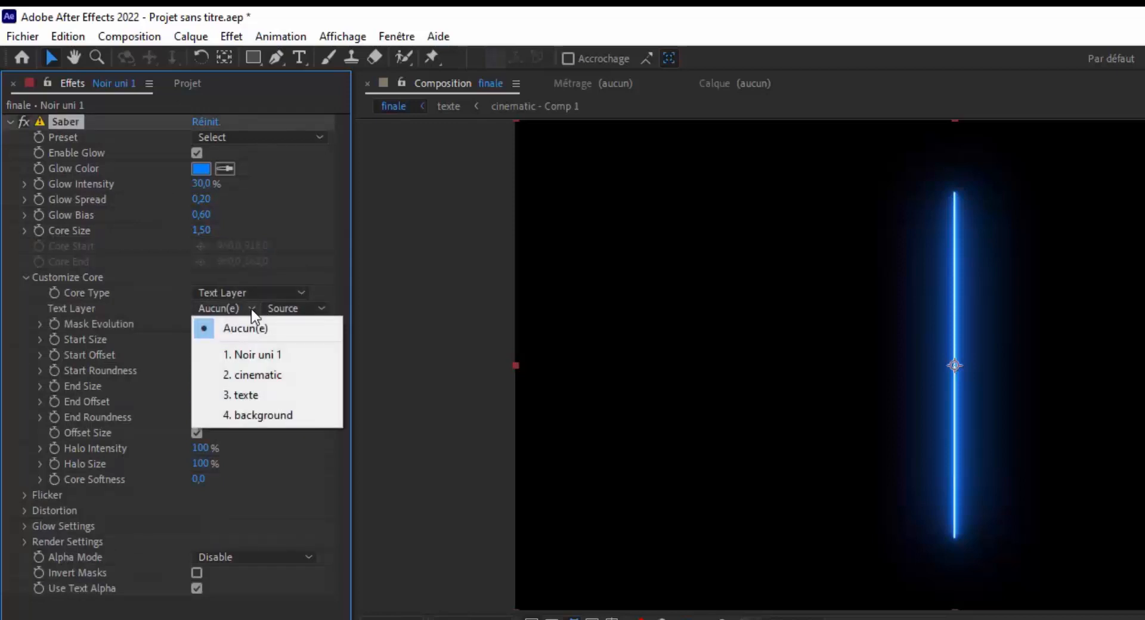
click(248, 376)
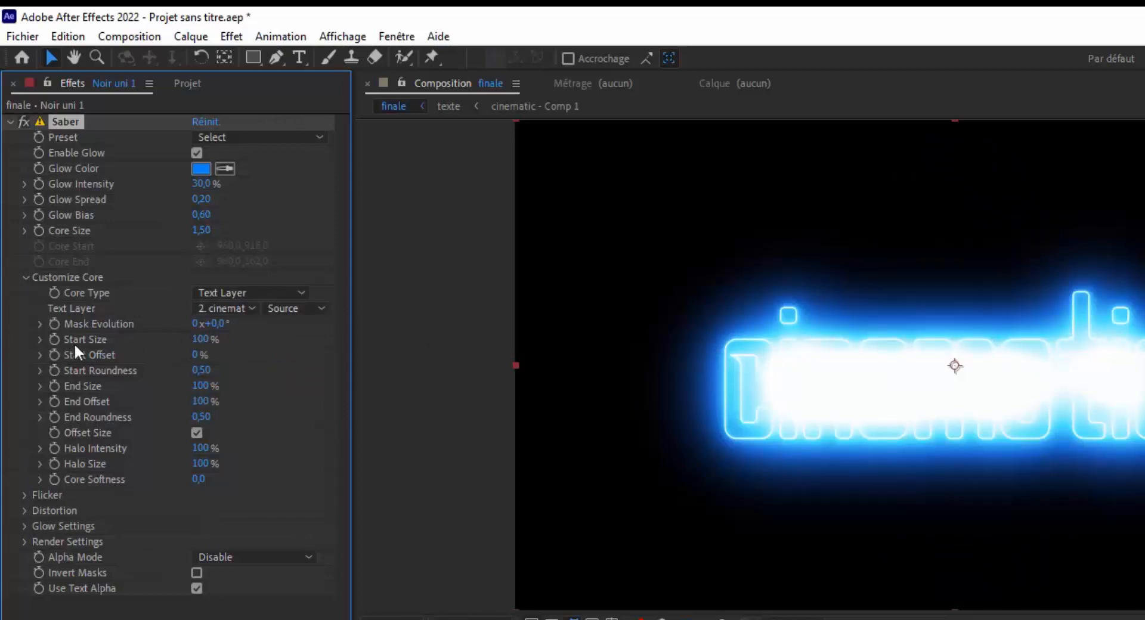
Step: Reduce Saber's Start Size, End Size and End Offset to 0%
drag(203, 352, 2, 339)
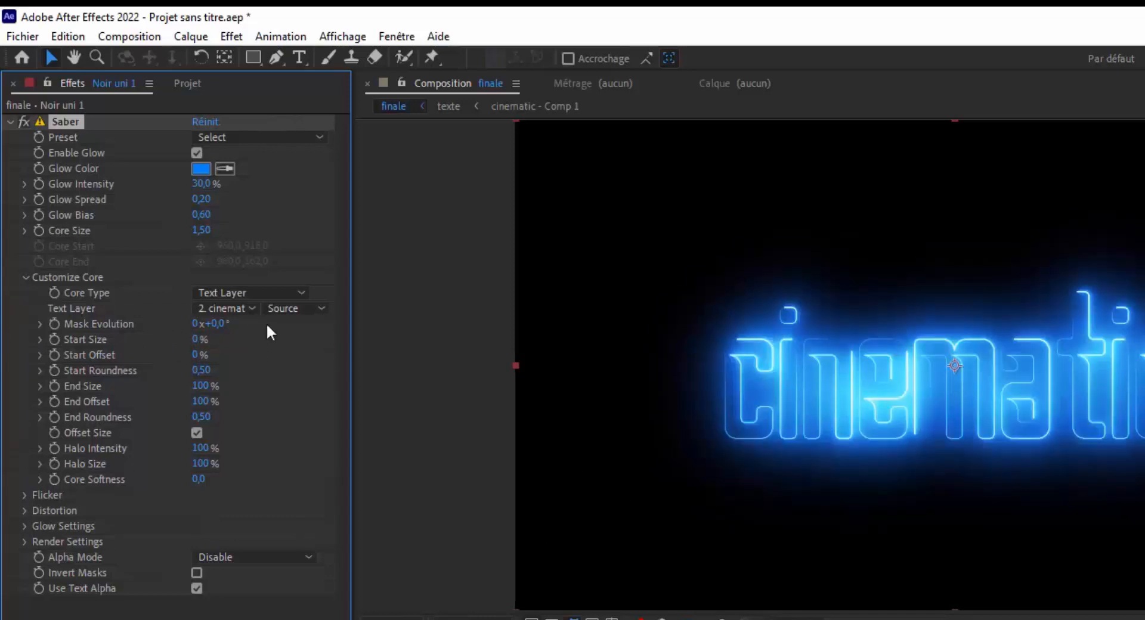
drag(202, 392, 42, 374)
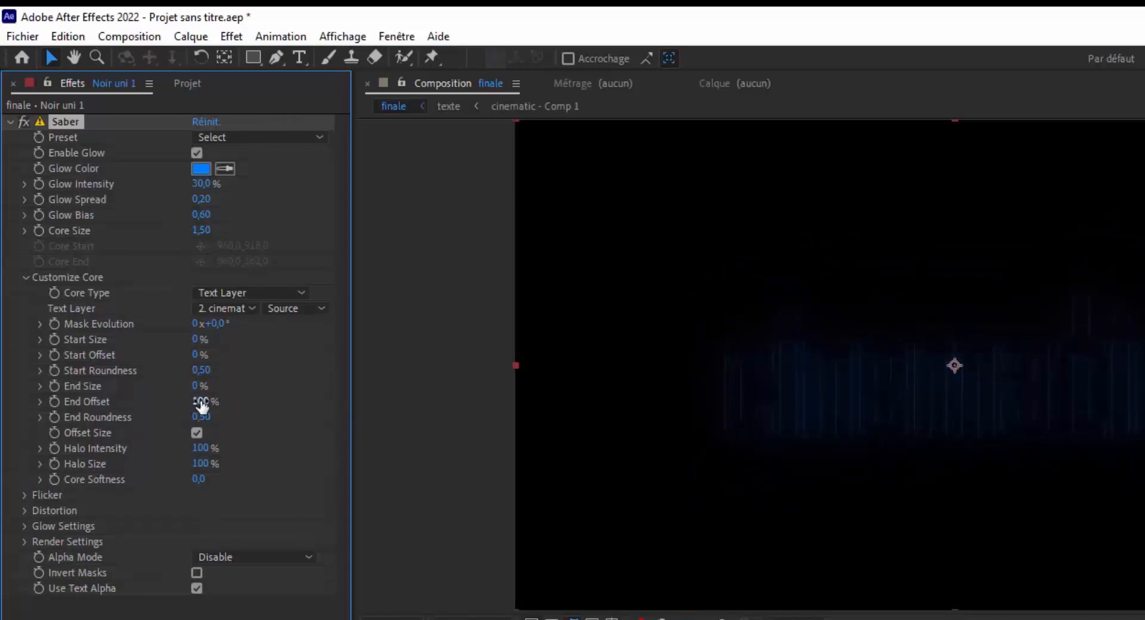
drag(108, 401, 102, 403)
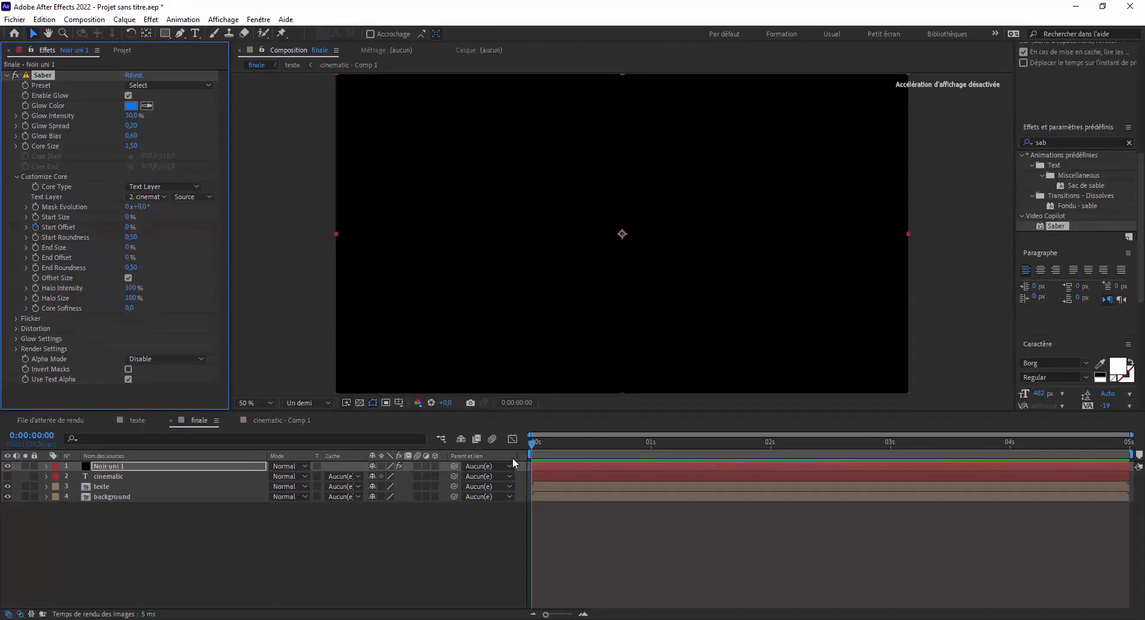
Step: Set Saber's Start Offset to 10% at time 0:00:01:02
drag(534, 442, 664, 452)
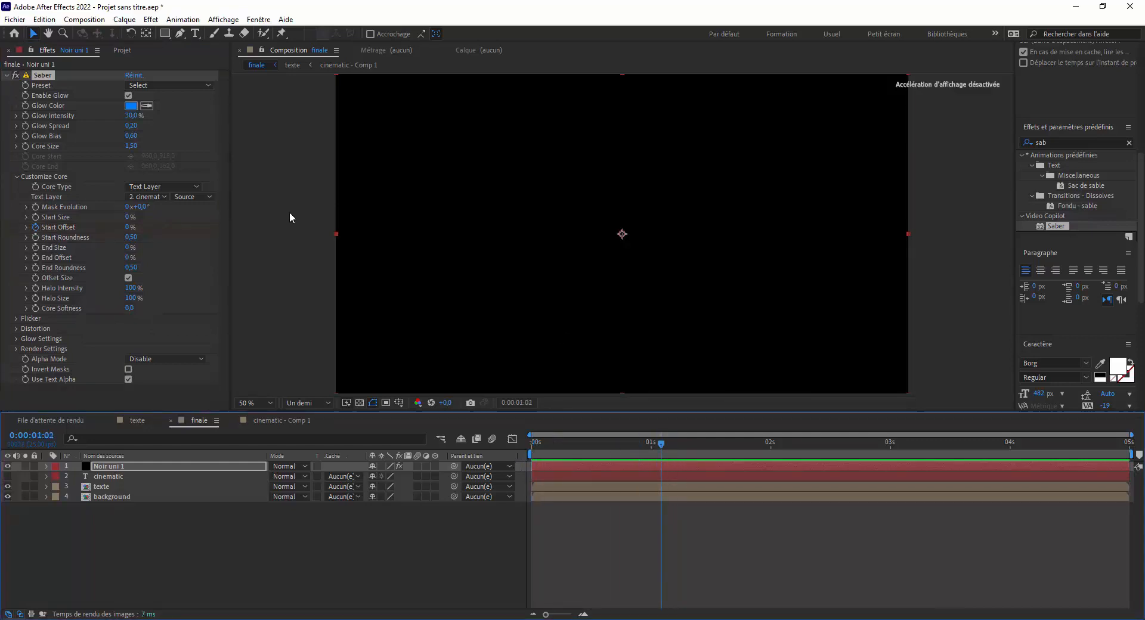
drag(128, 231, 136, 227)
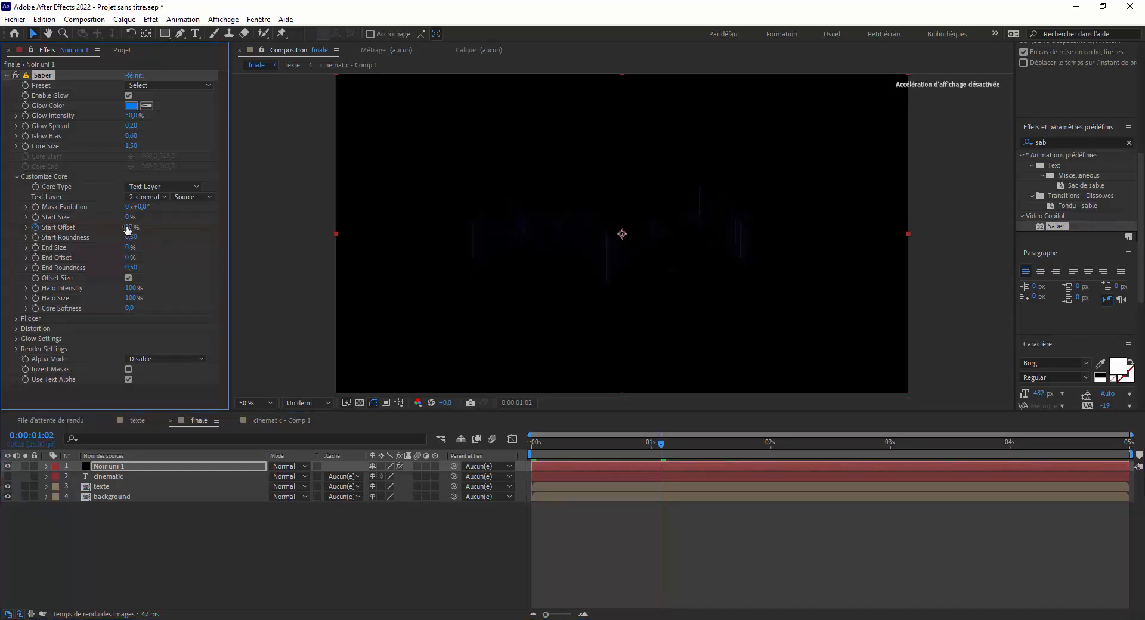
click(133, 227)
text(10)
key(Return)
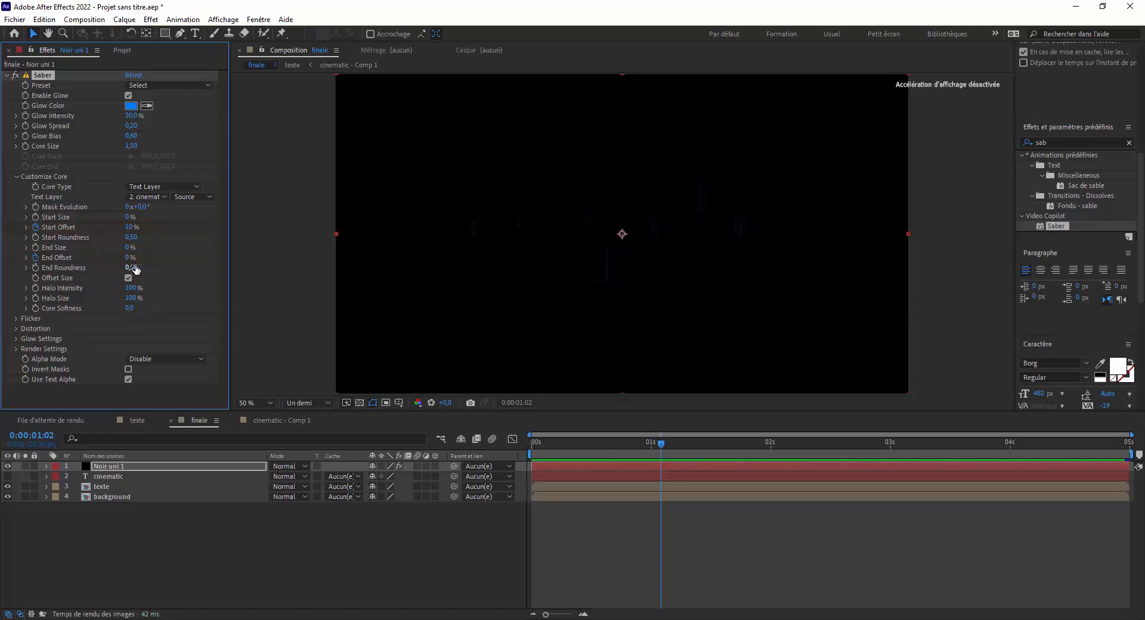
Step: Set Saber's End Offset to 10% at time 0:00:02:02
drag(661, 444, 784, 451)
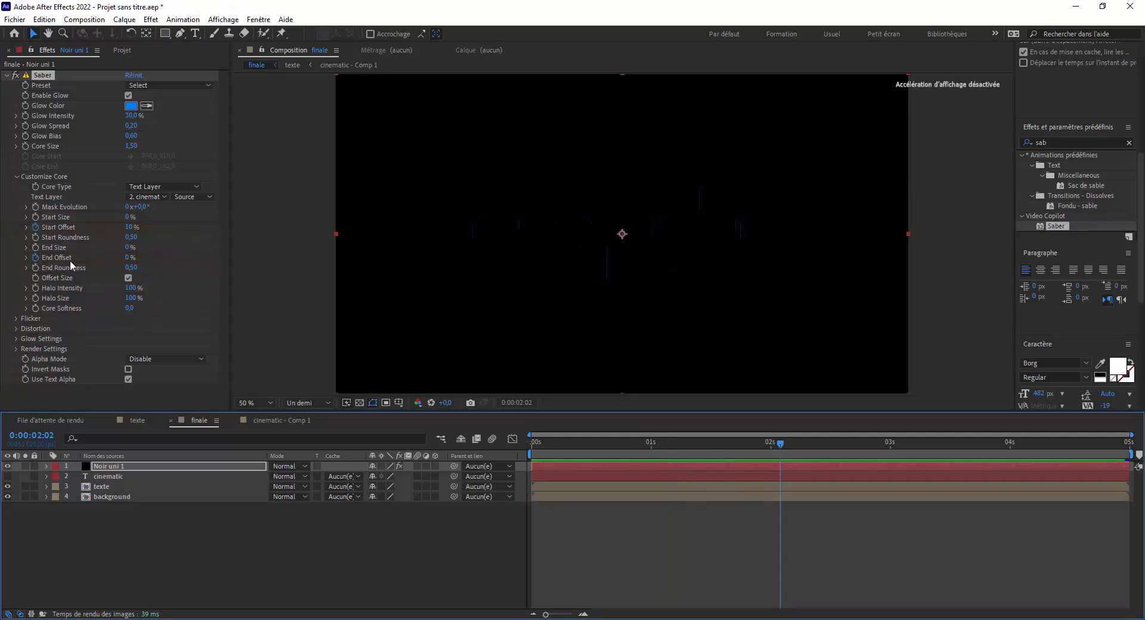
click(127, 258)
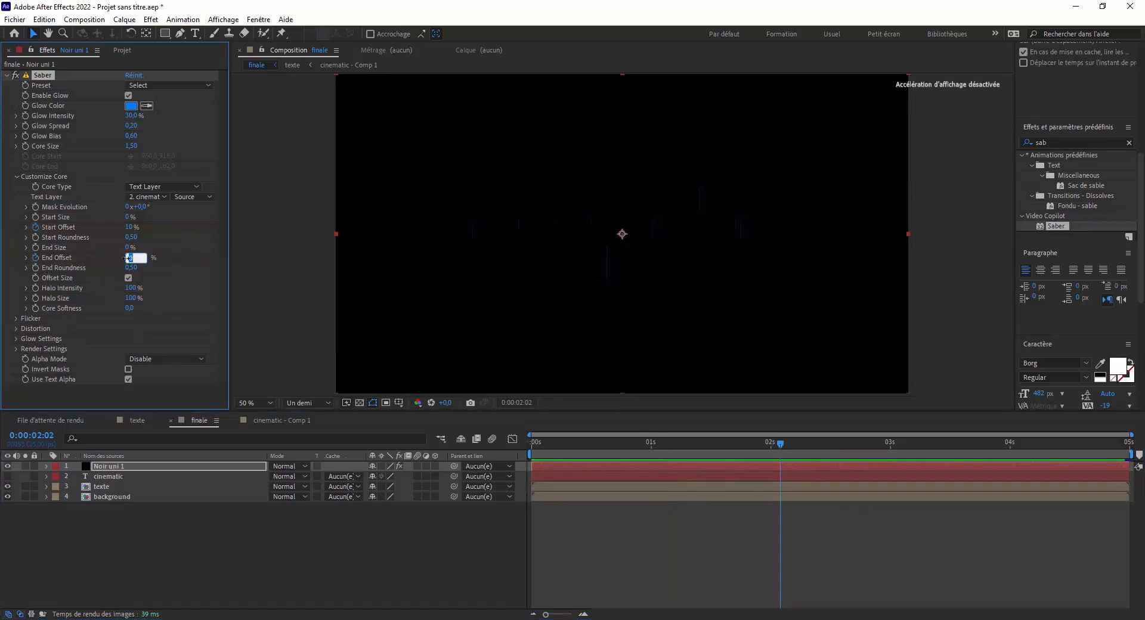
text(10)
click(173, 265)
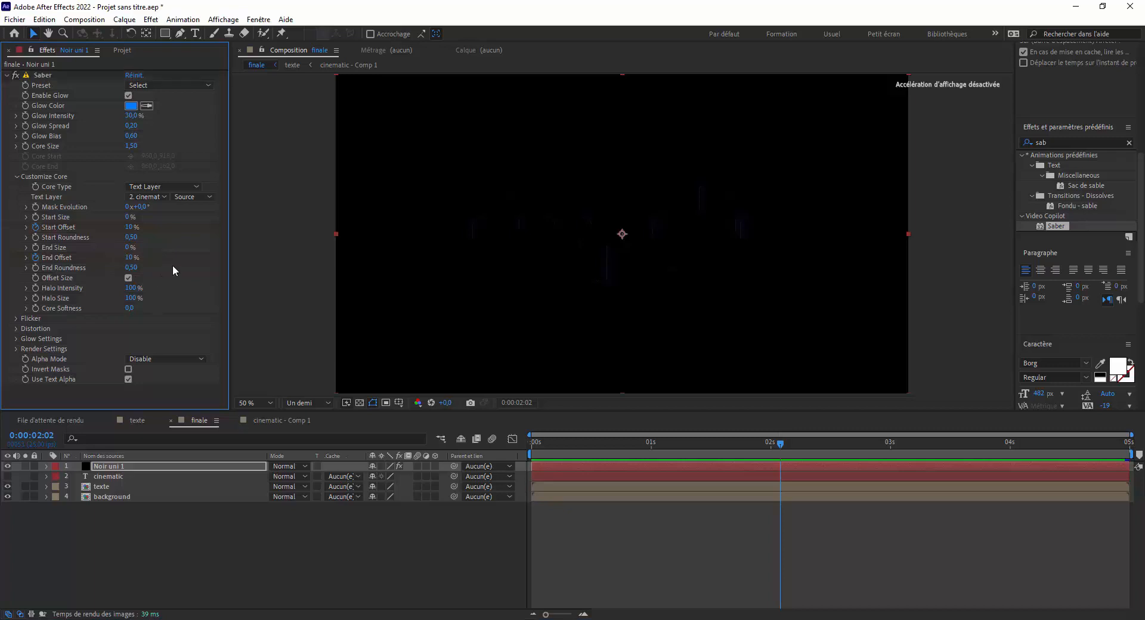
Step: Set Saber's End Size to 101% and review the outline animation up to about two seconds
drag(128, 248, 188, 247)
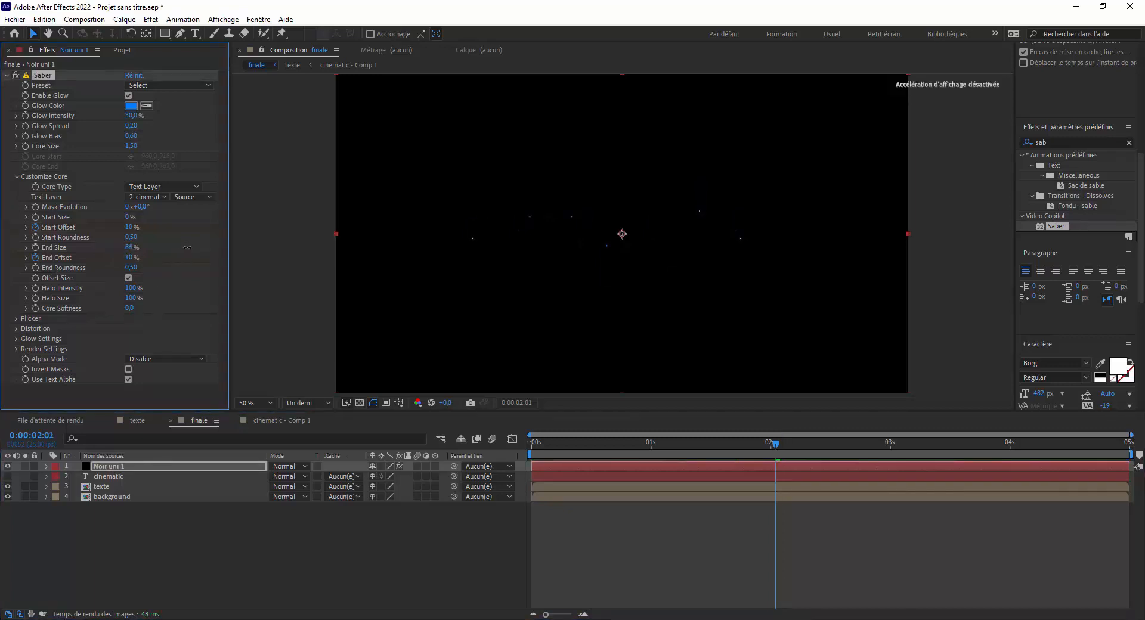
drag(563, 461, 780, 466)
key(Page_Up)
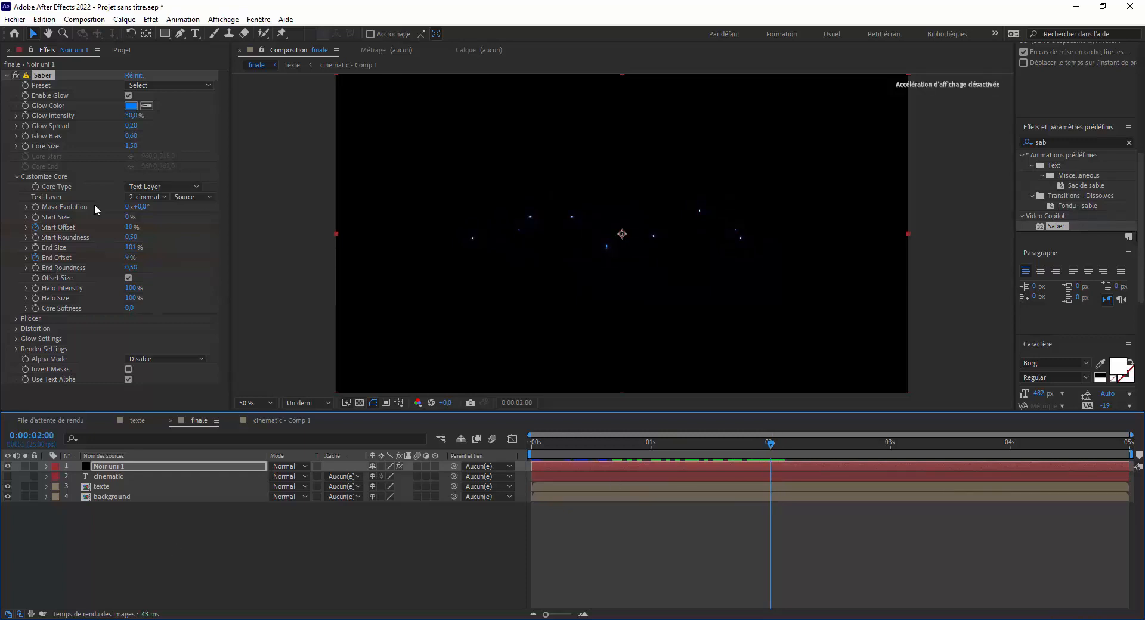
Step: Keyframe Saber's Mask Evolution from 0° at the start of the composition to 230° at 0:00:02:08
key(Home)
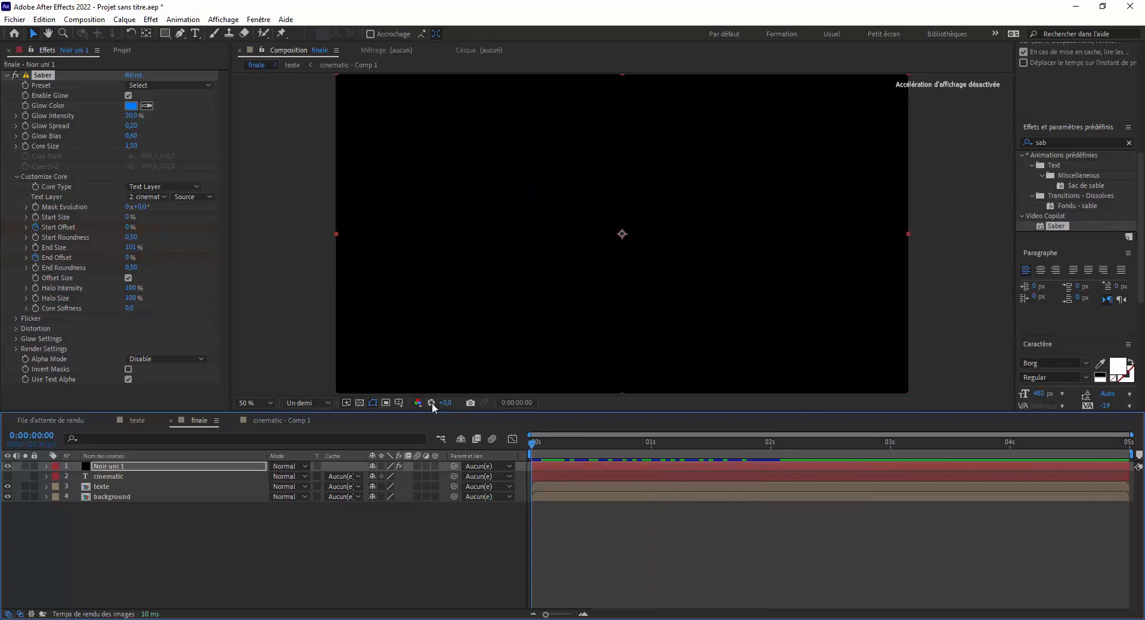
click(411, 570)
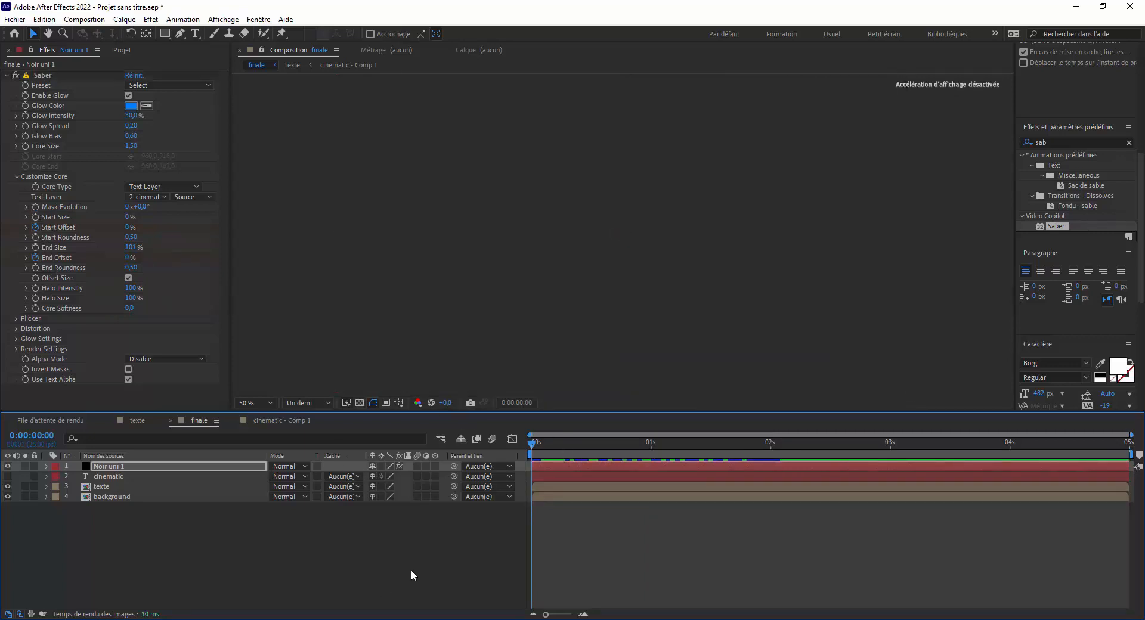
click(37, 208)
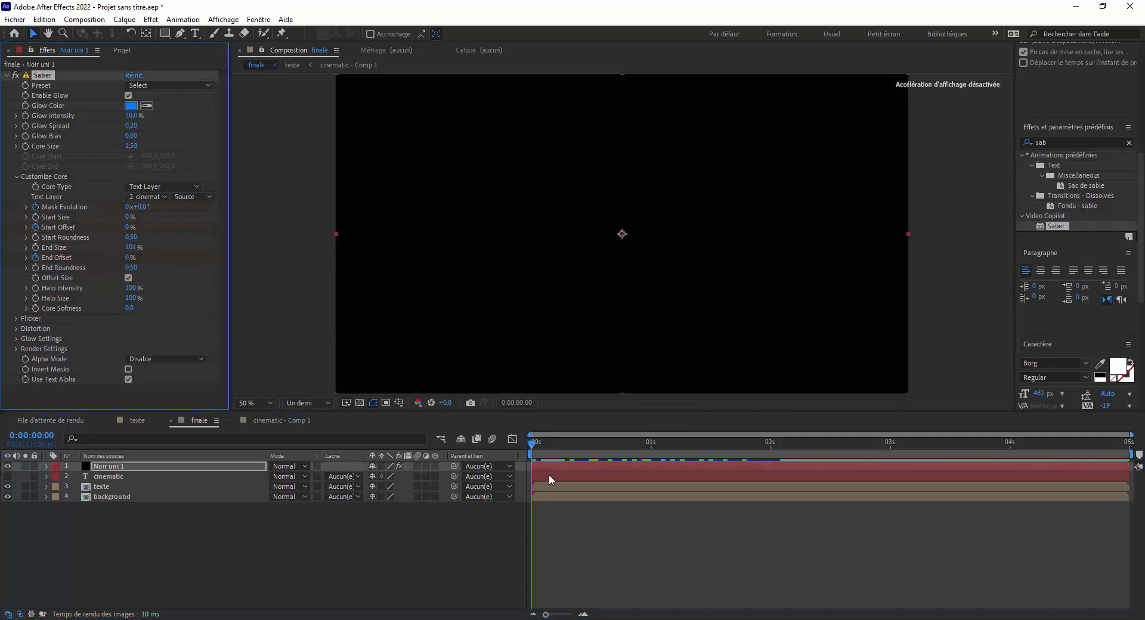
drag(539, 442, 803, 457)
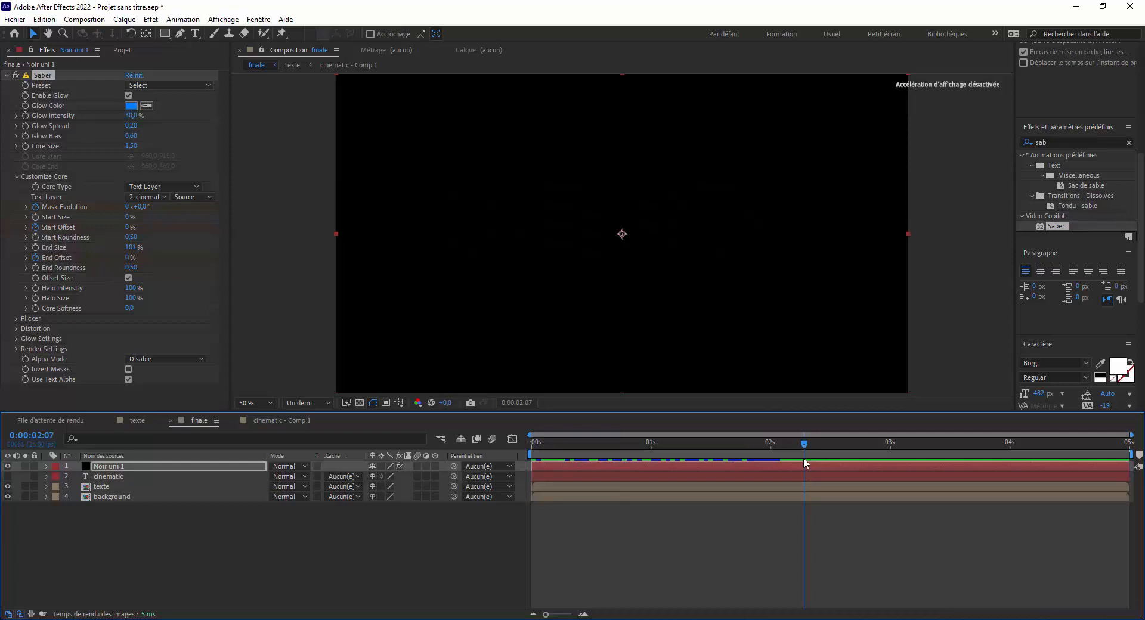
drag(804, 457, 807, 458)
click(143, 207)
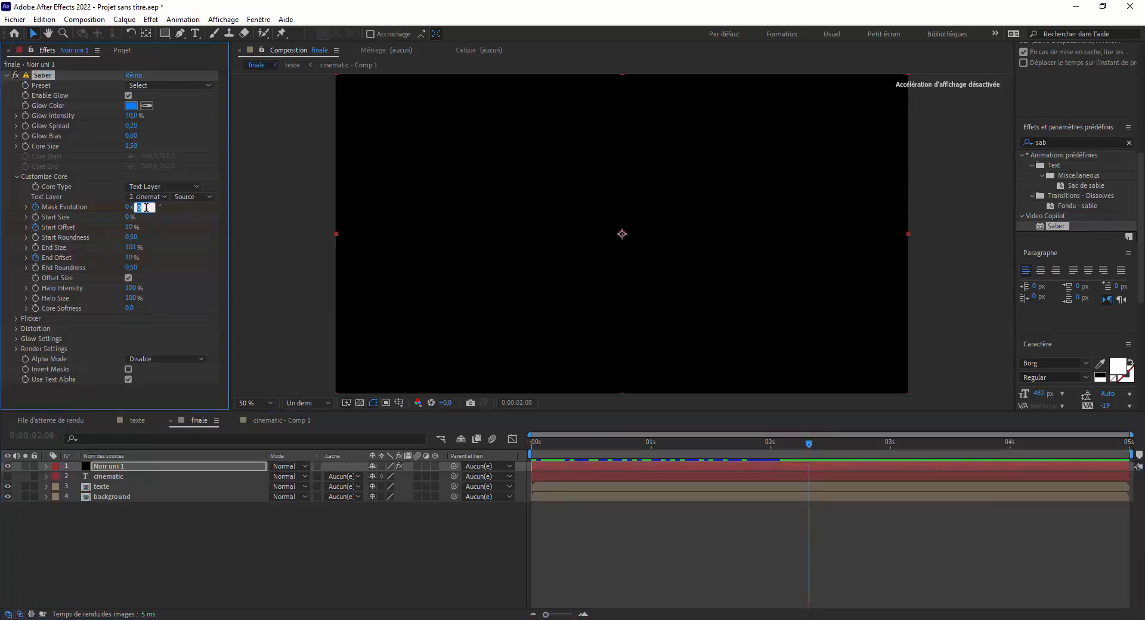
text(230)
key(Return)
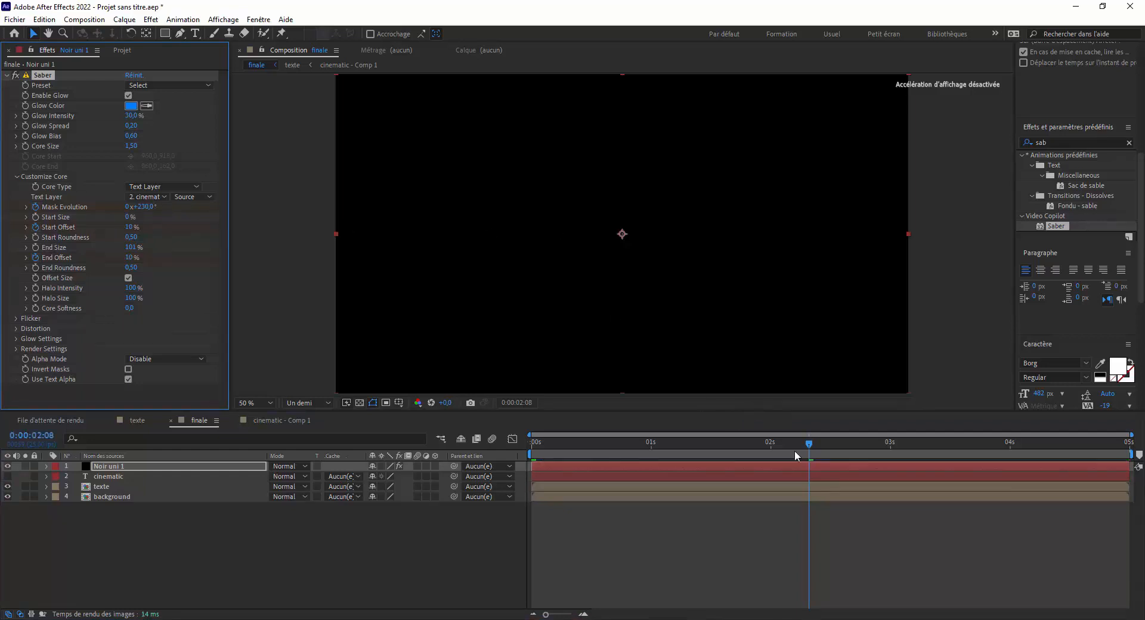
Step: Preview the animated Saber outline from the start of the composition
drag(811, 442, 492, 469)
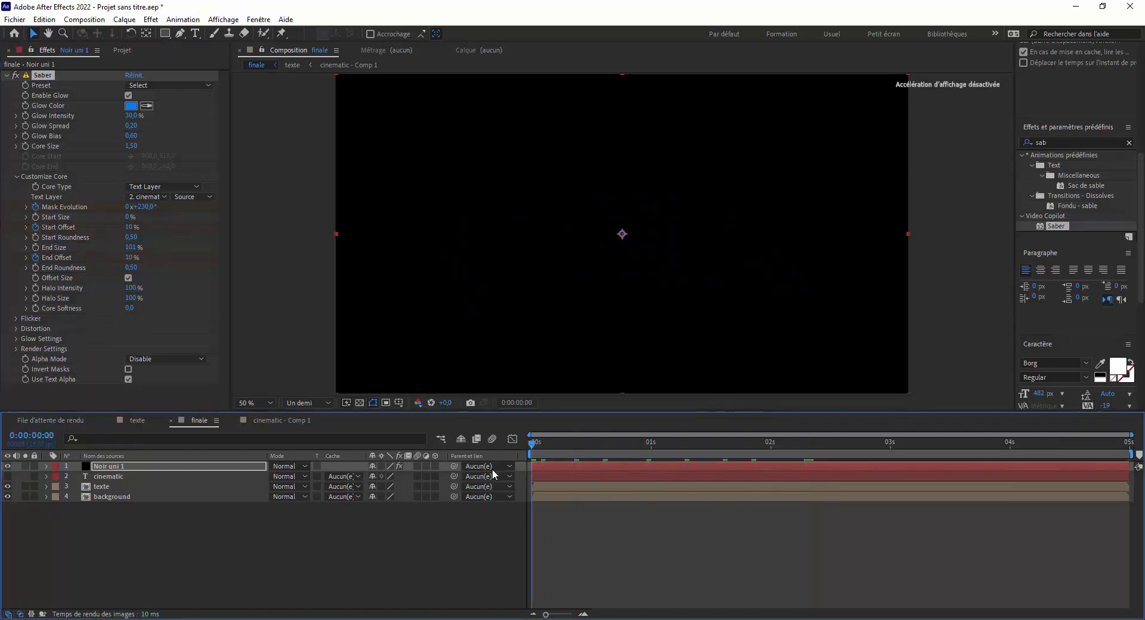
key(space)
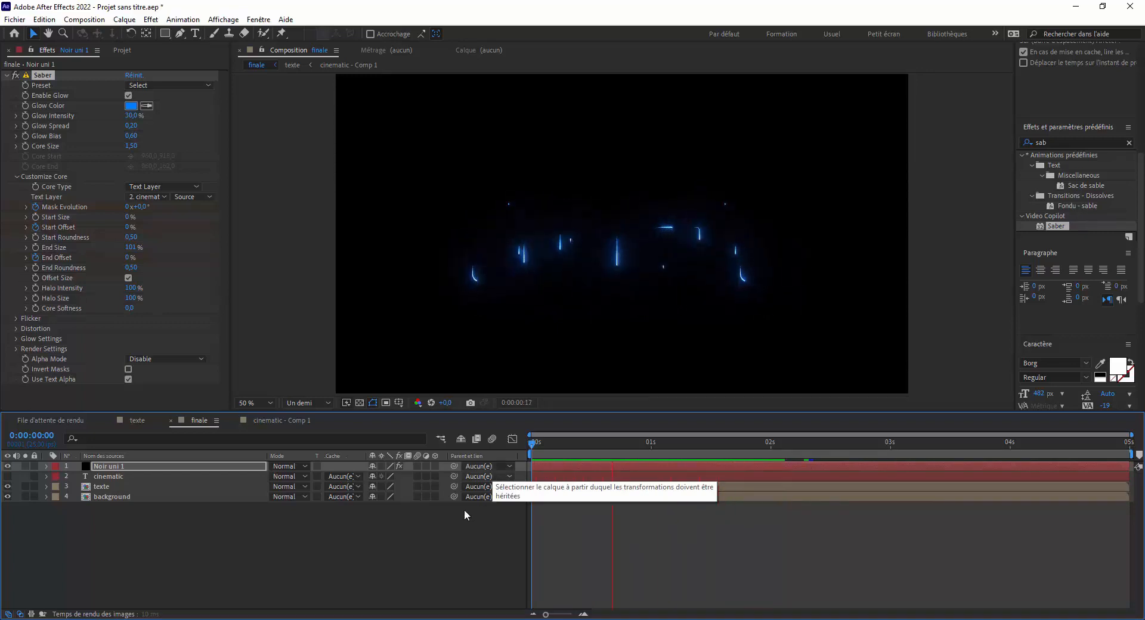
key(space)
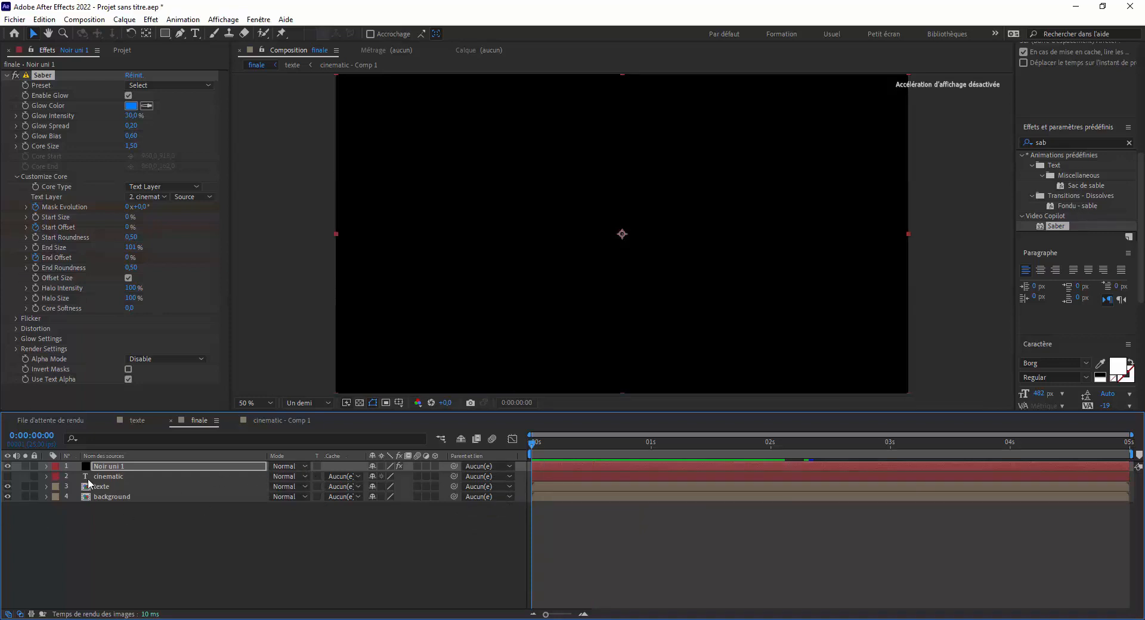
Step: Set the Saber solid's blending mode to Addition and check the glow over the textured text and background
click(306, 465)
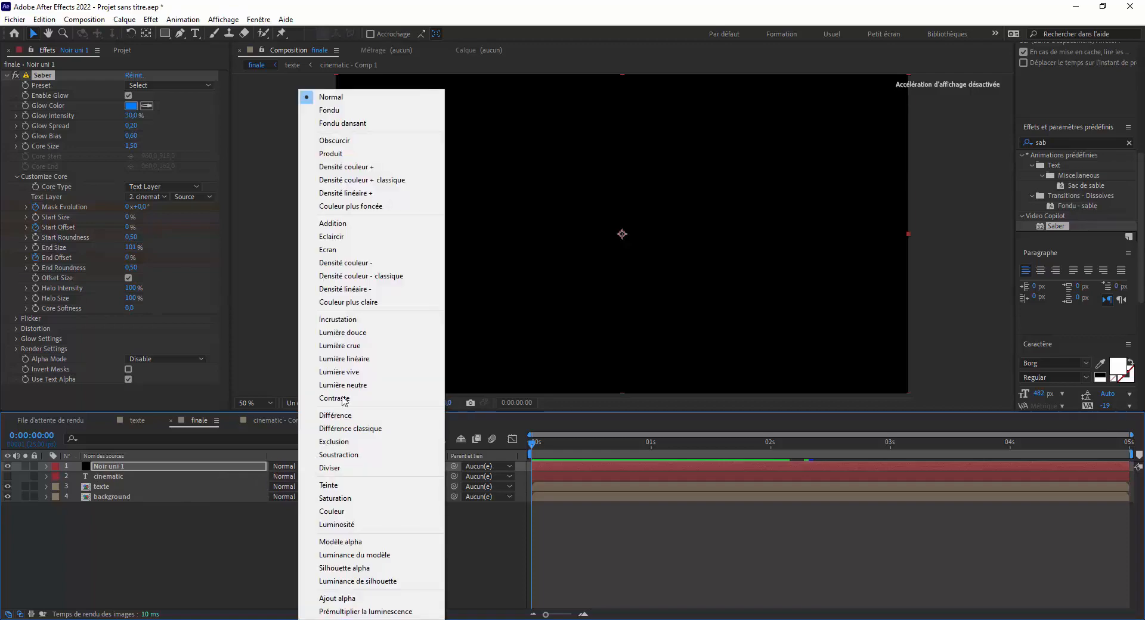
click(337, 223)
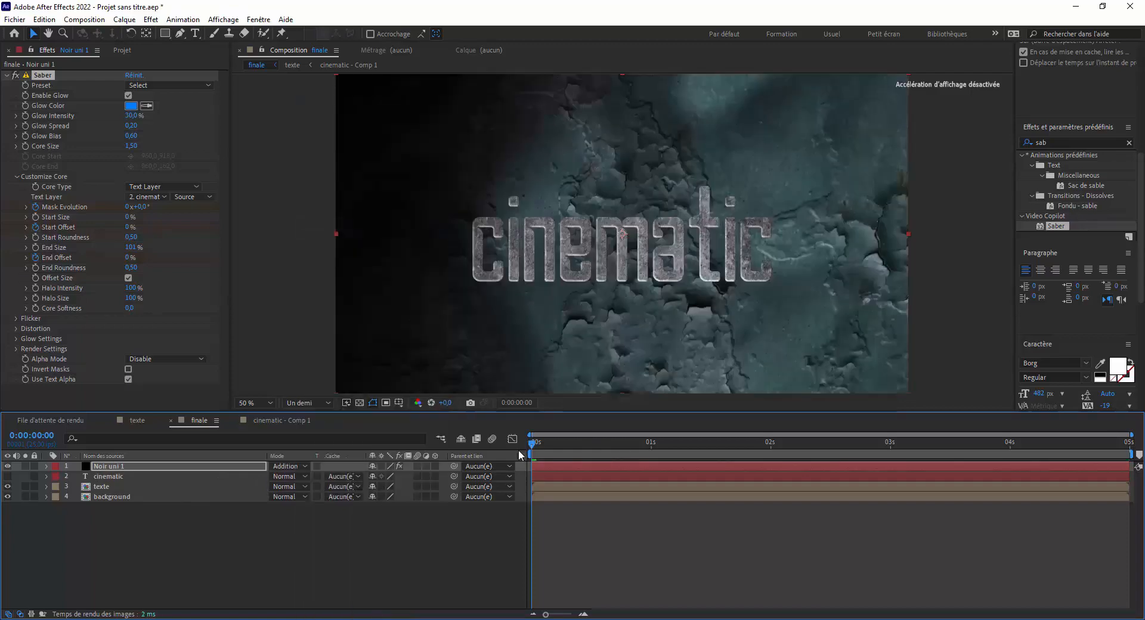
drag(532, 445, 524, 478)
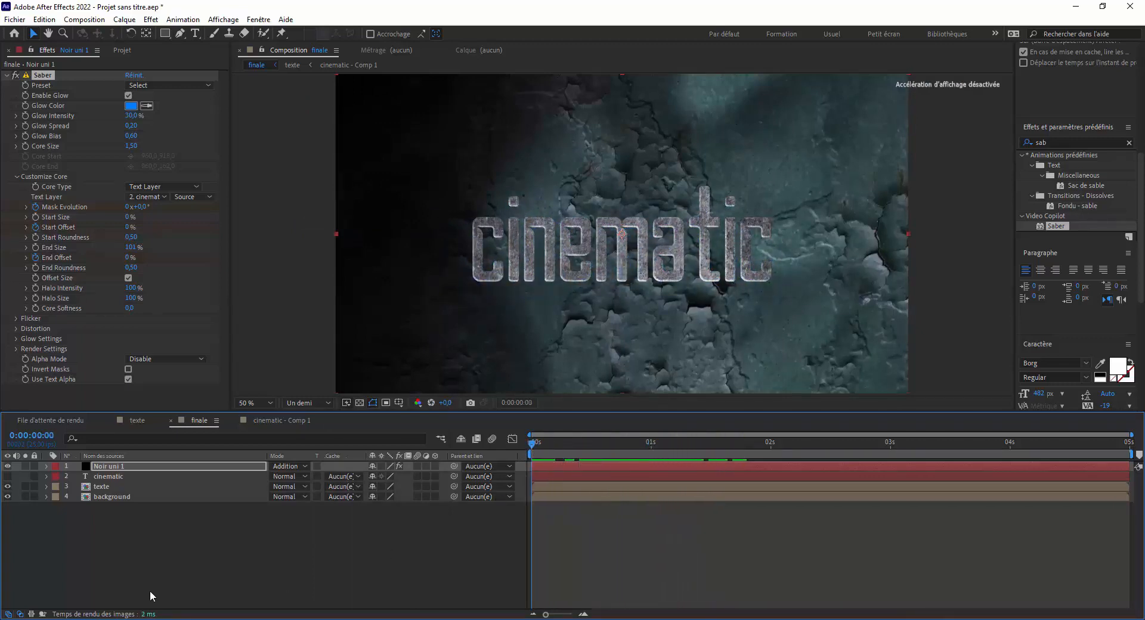
Step: Duplicate the Saber solid layer and reveal the keyframed properties of the copy
click(116, 467)
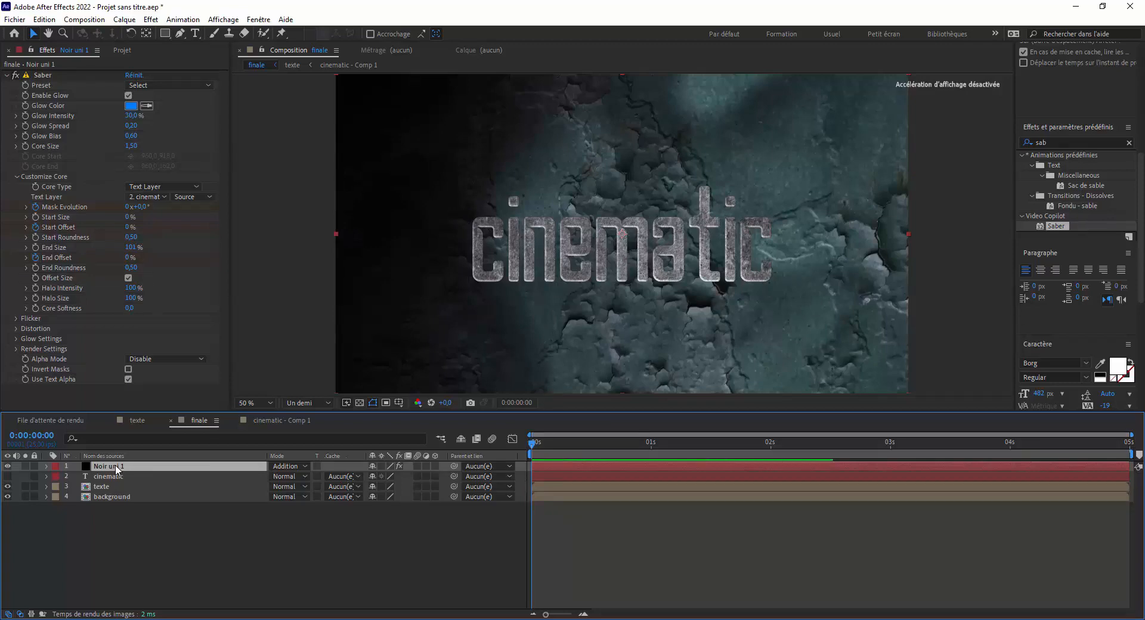
key(ctrl+d)
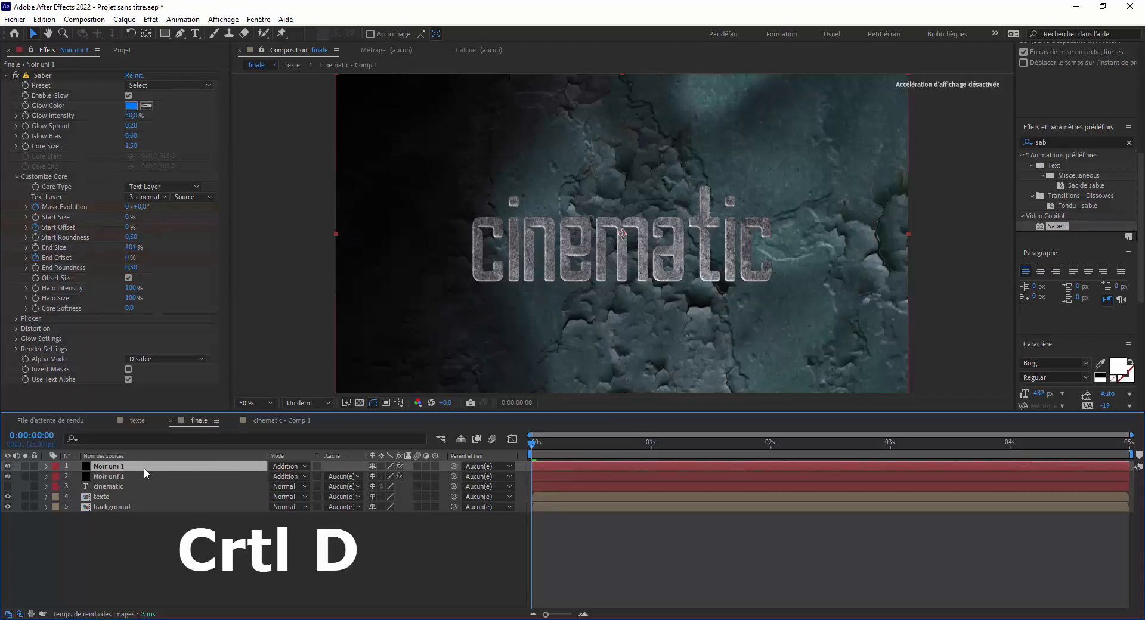
key(u)
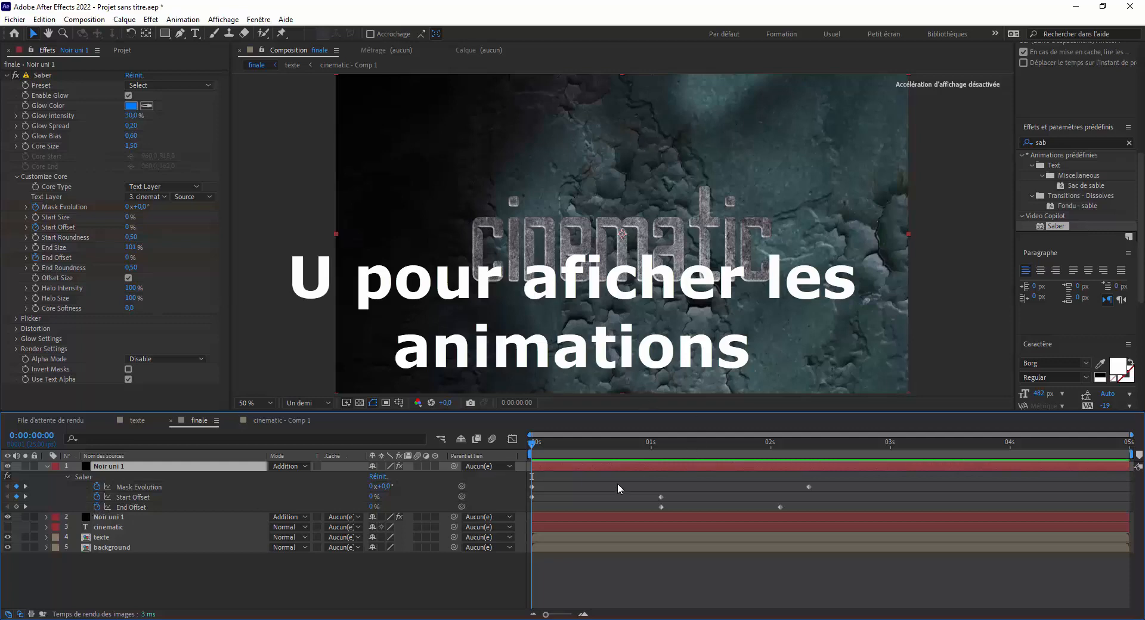
Step: Change the Glow Color of the duplicated Saber layer to dark red
click(130, 106)
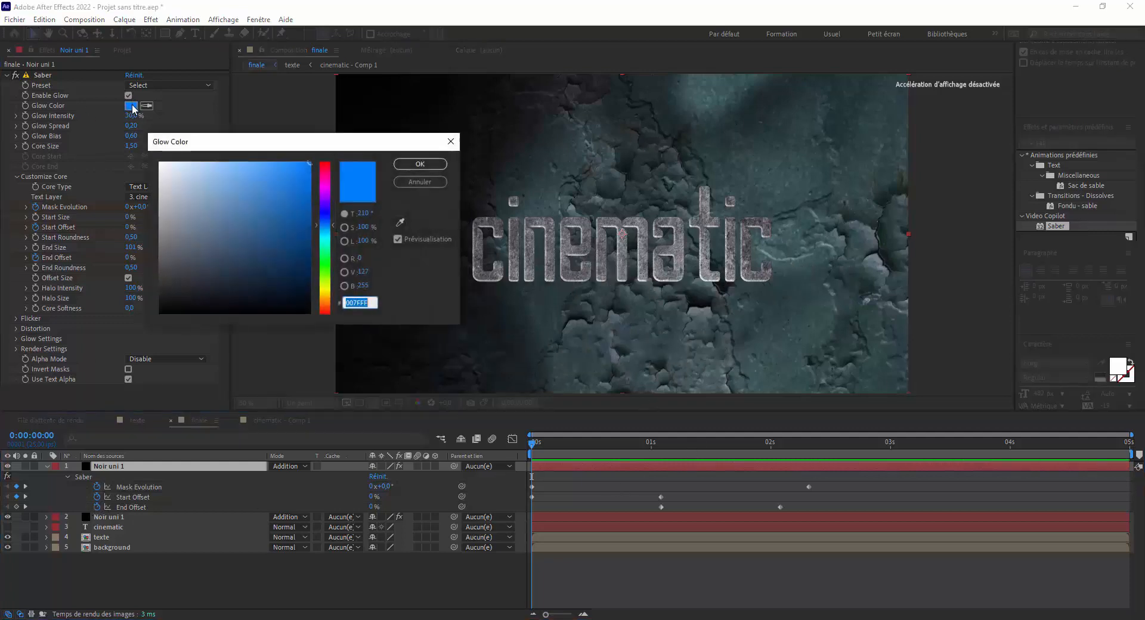
click(327, 311)
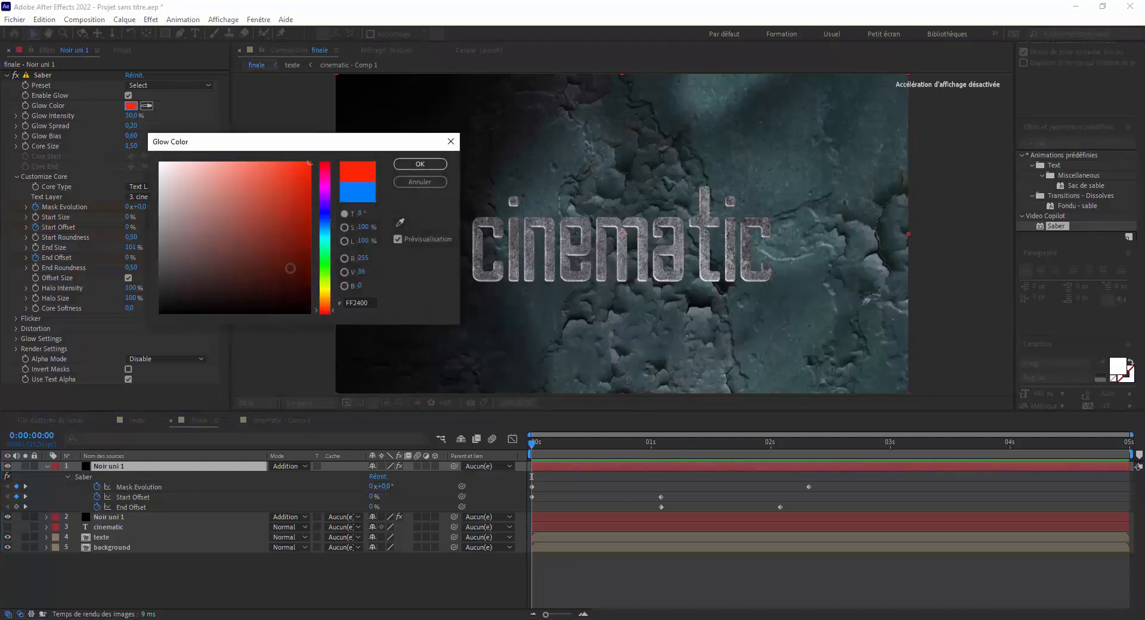
drag(291, 268, 298, 256)
key(Return)
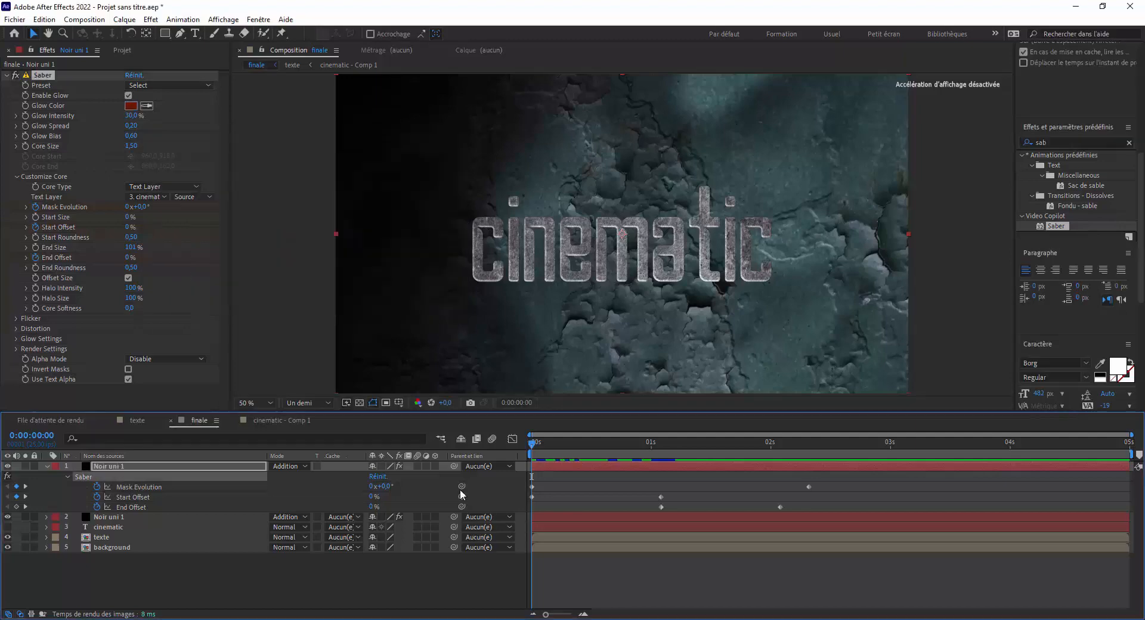
Step: Set the duplicate's Mask Evolution keyframes to 280° at the start and 1x+112° at 0:00:02:08
click(532, 487)
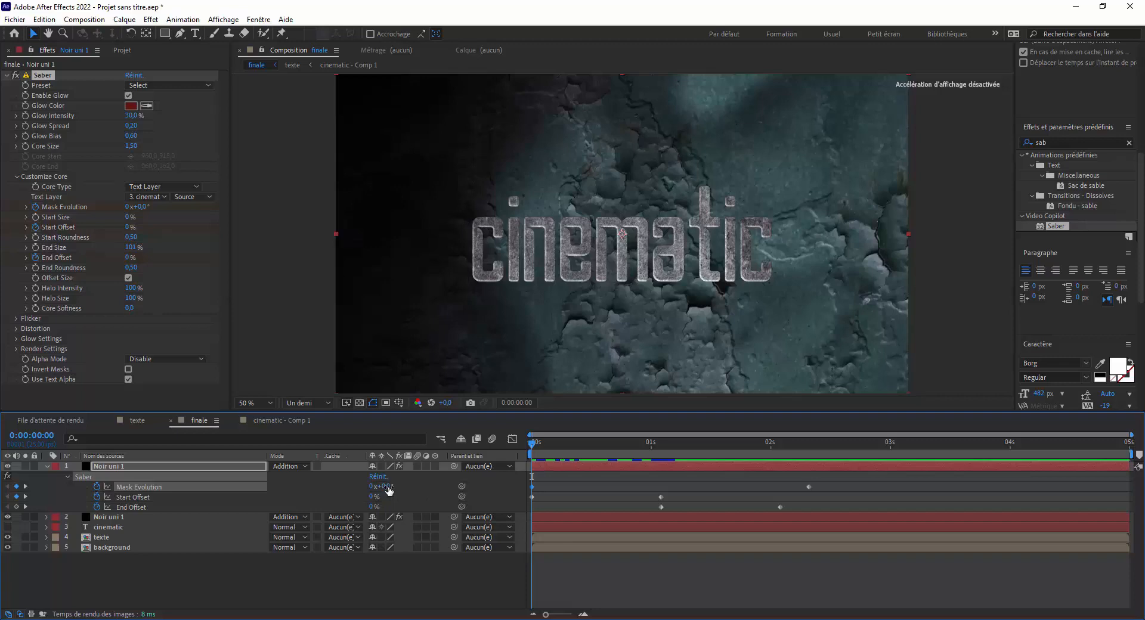
drag(389, 489, 552, 486)
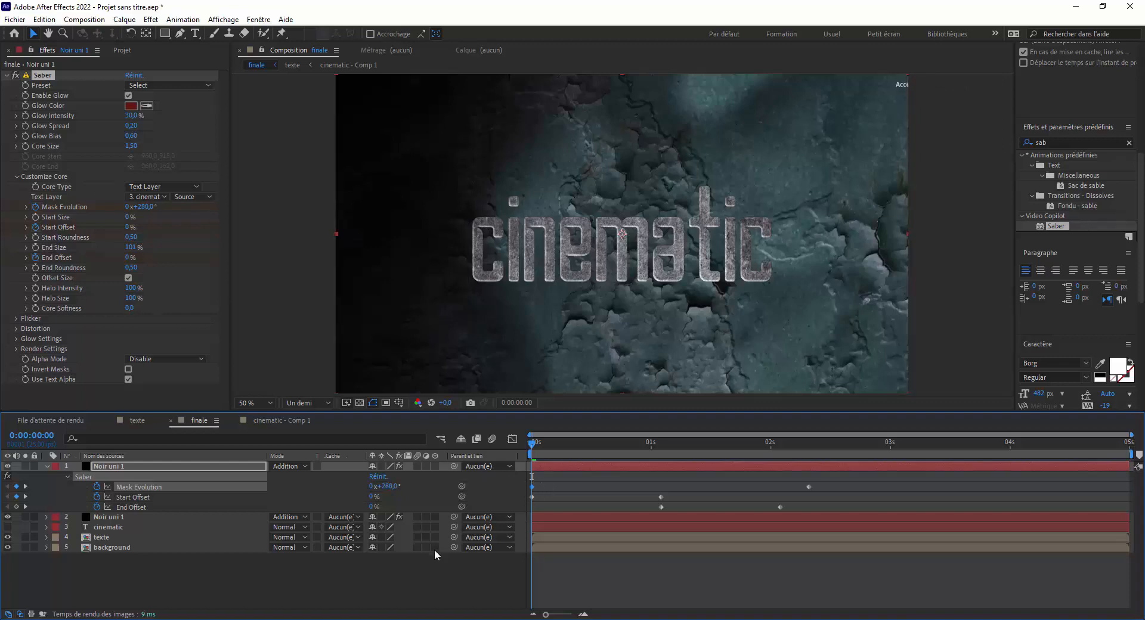
drag(533, 448, 810, 449)
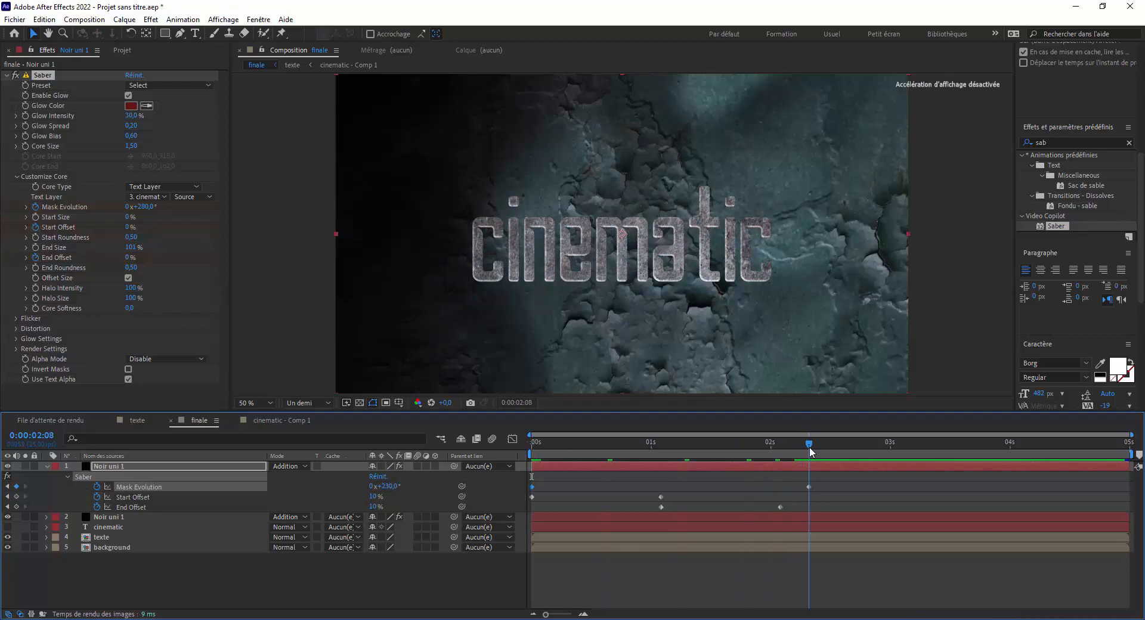
click(810, 487)
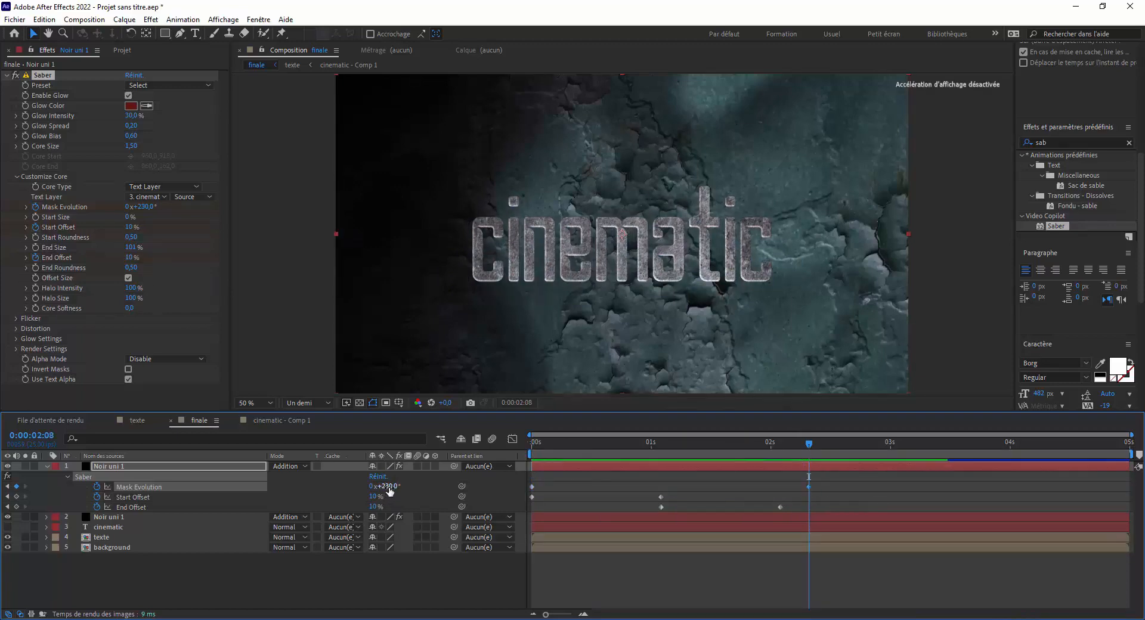
drag(391, 488, 534, 491)
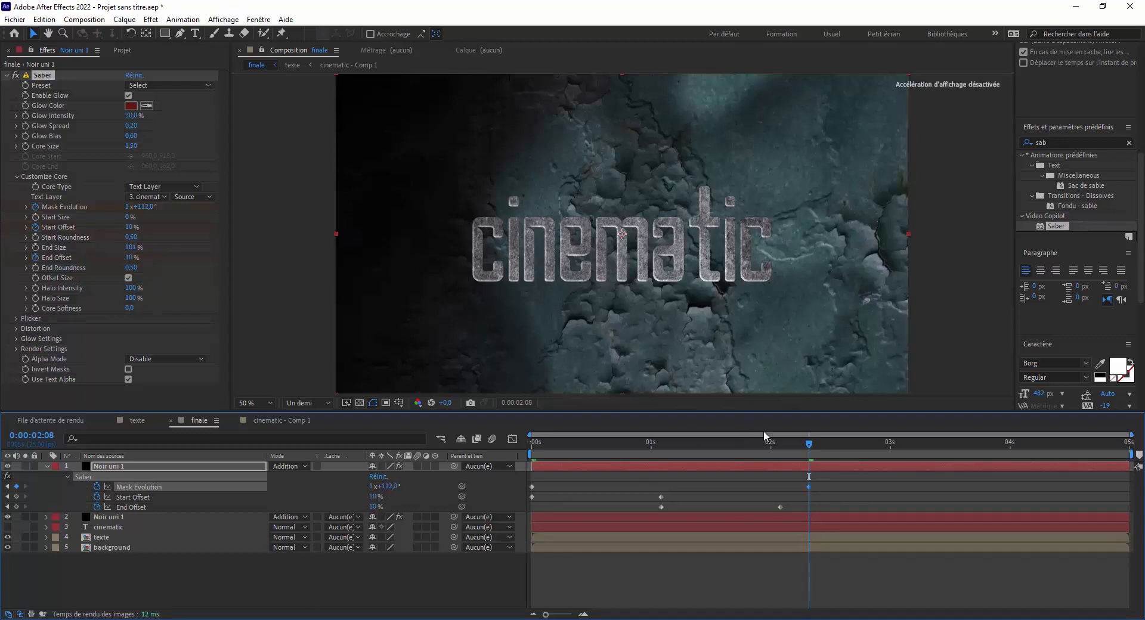
drag(810, 445, 654, 475)
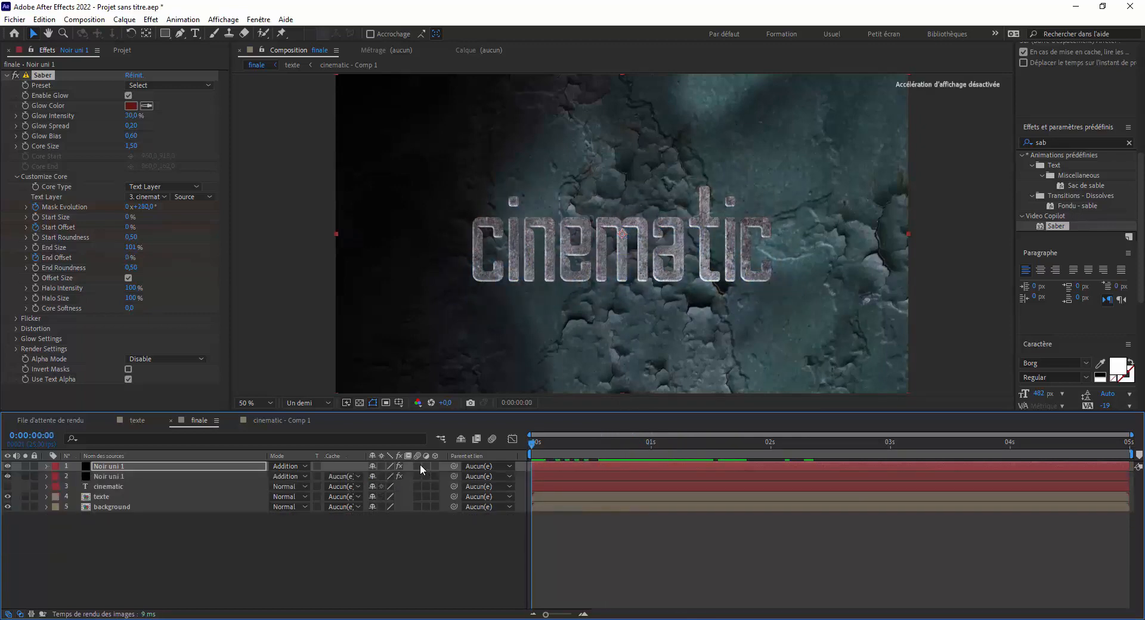
Step: Enable motion blur and 3D for the layers of the finale composition
drag(418, 466, 416, 509)
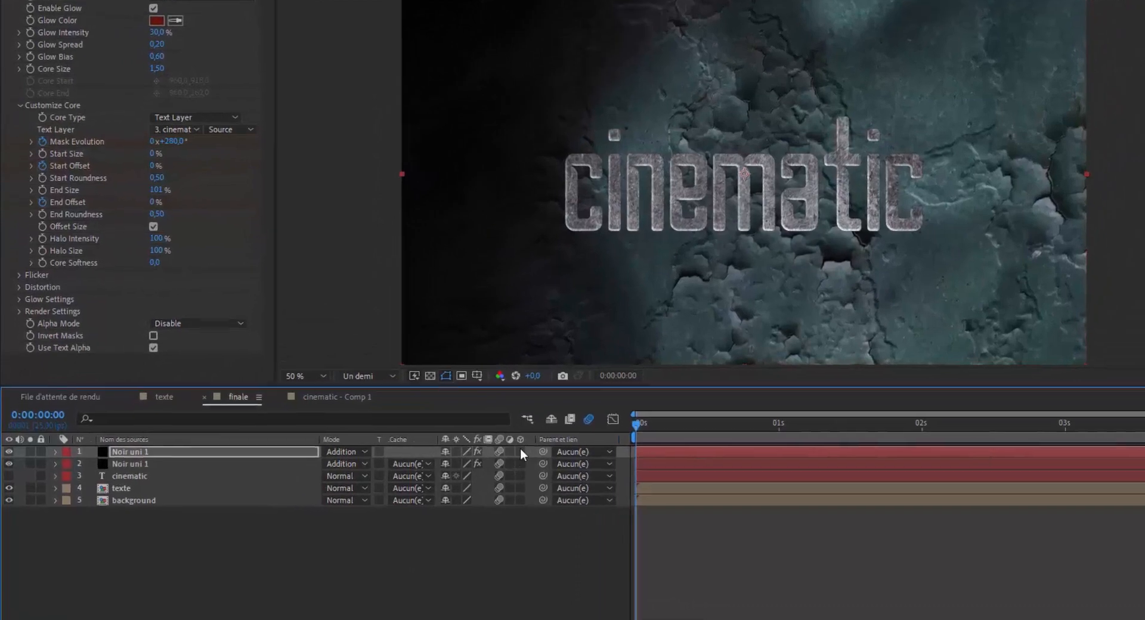
drag(475, 459, 475, 470)
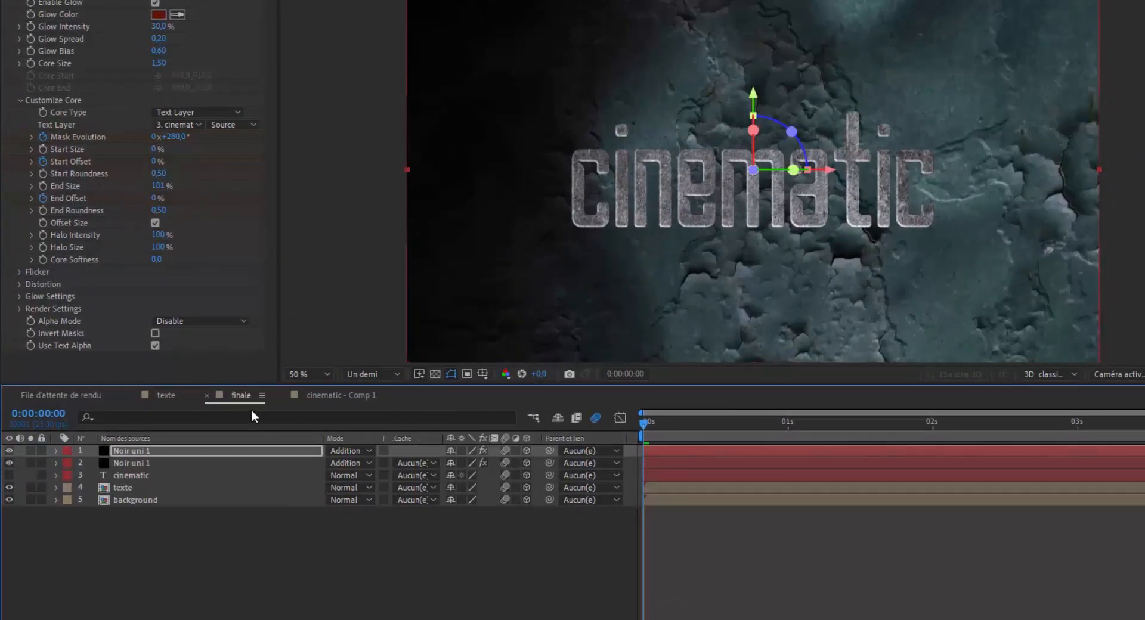
Step: Create a new two-node camera in the finale composition using the 35 mm preset
right_click(264, 575)
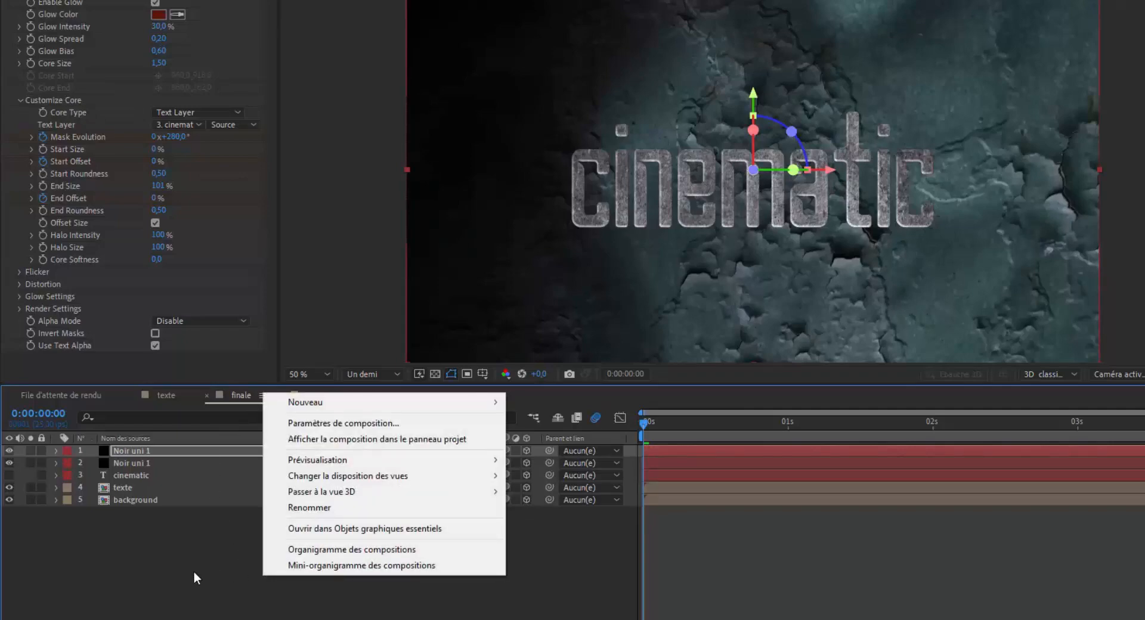
mouse_move(308, 402)
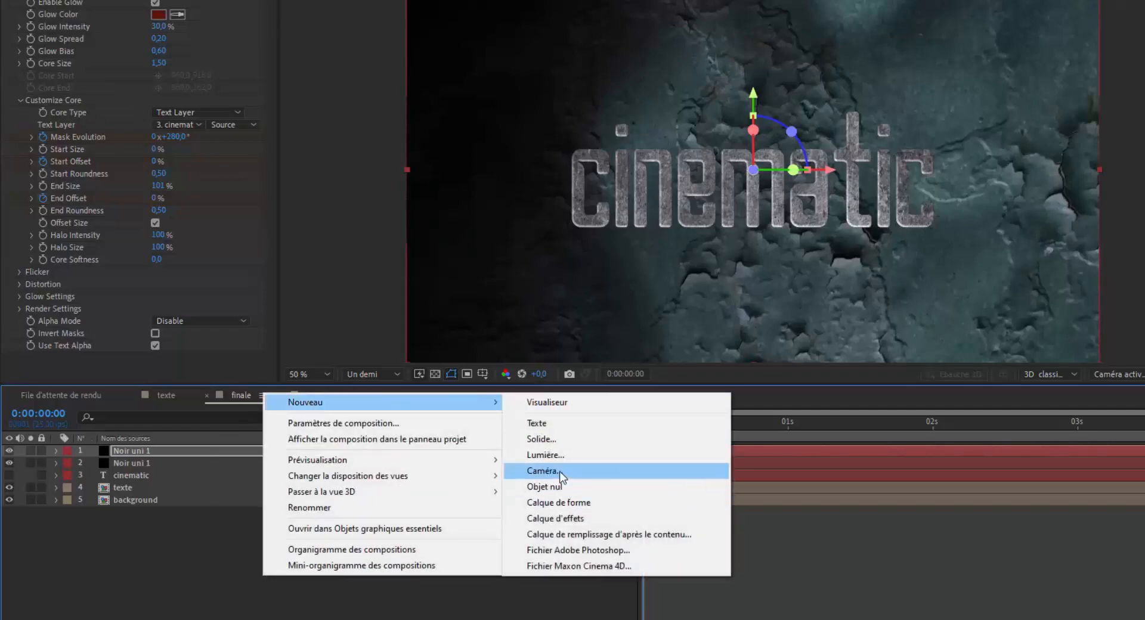
click(544, 470)
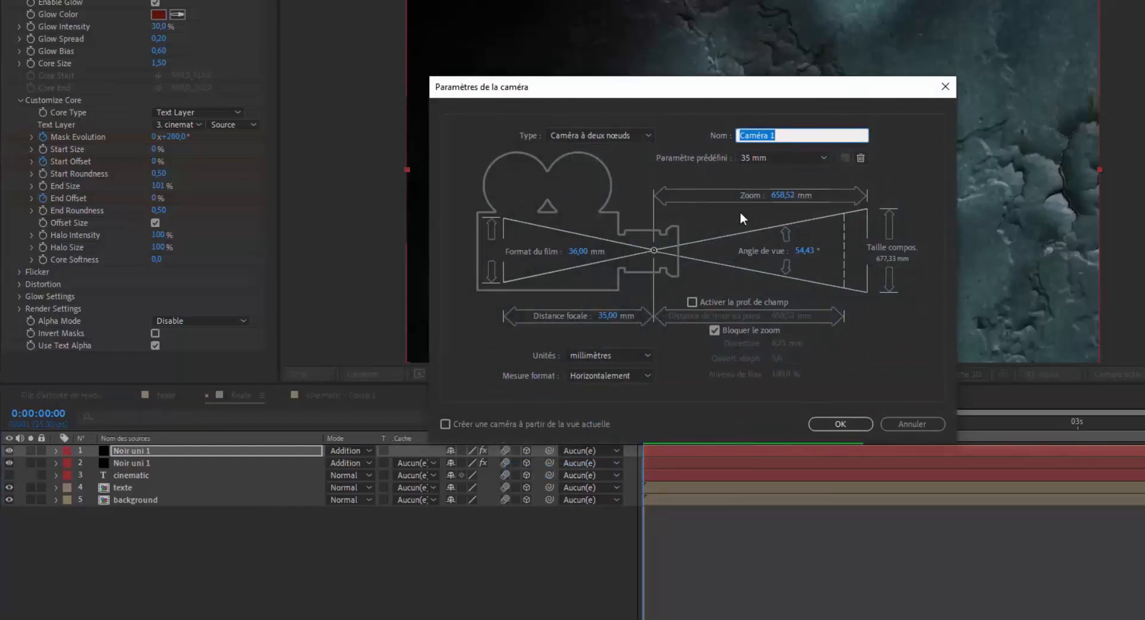
click(843, 427)
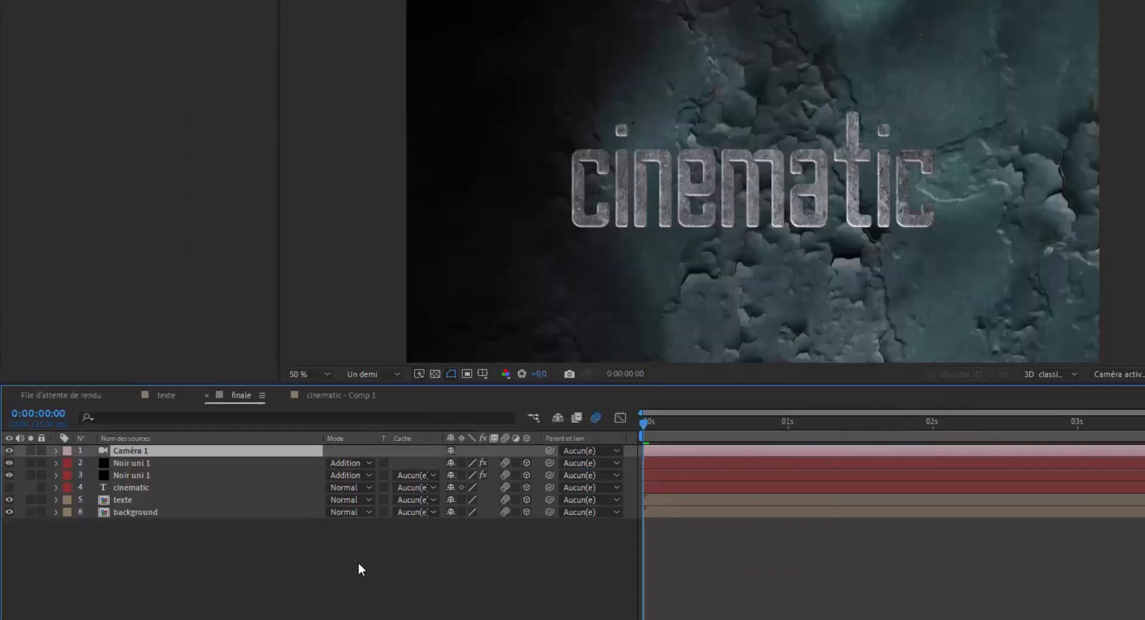
Step: Add a null object layer above the camera in the finale composition
right_click(356, 571)
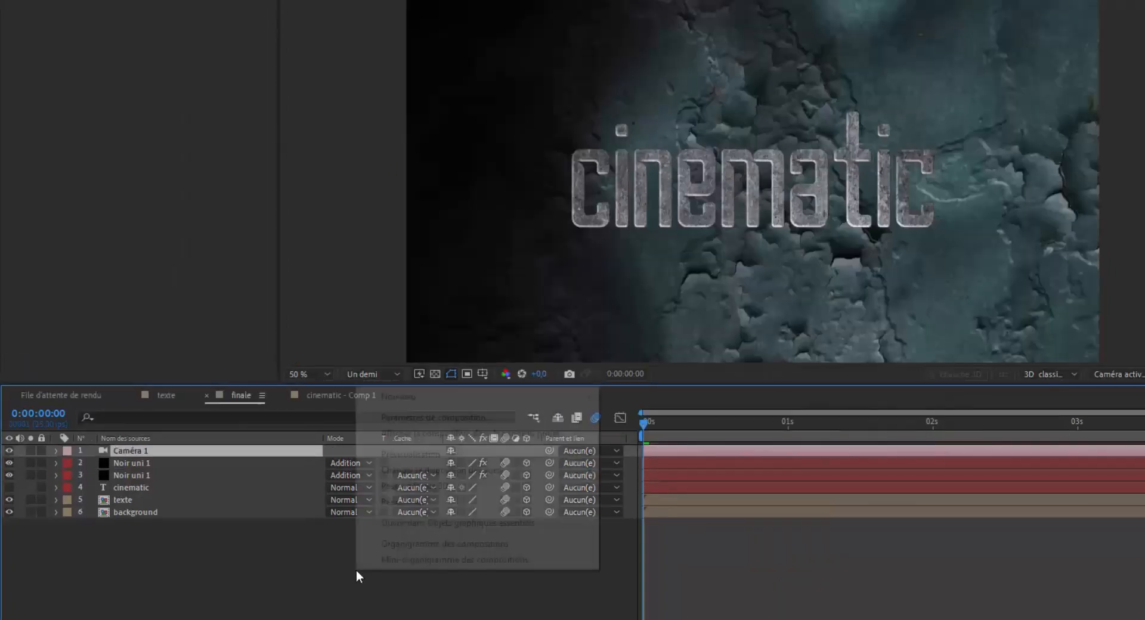
mouse_move(428, 397)
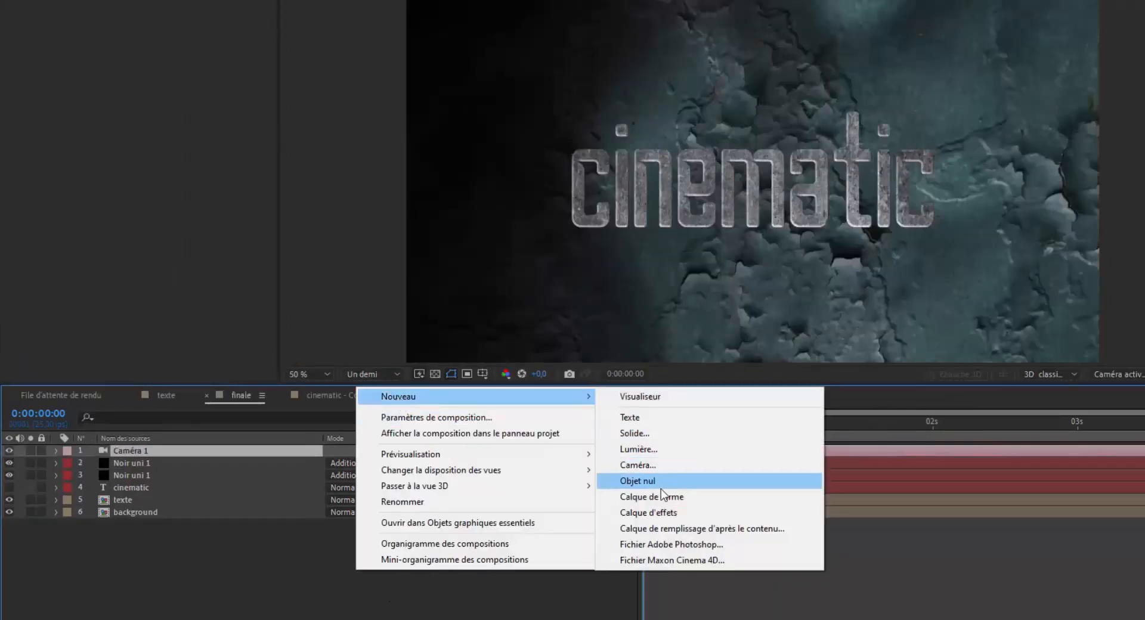
click(660, 482)
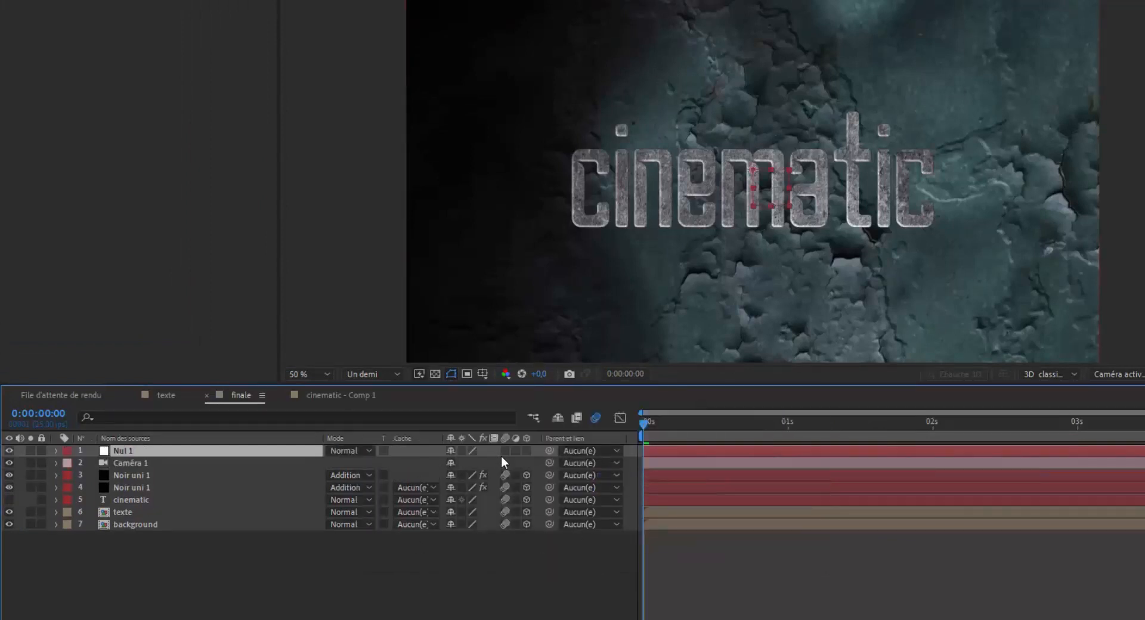
Step: Make the Nul 1 layer 3D and parent Caméra 1 to it
click(526, 451)
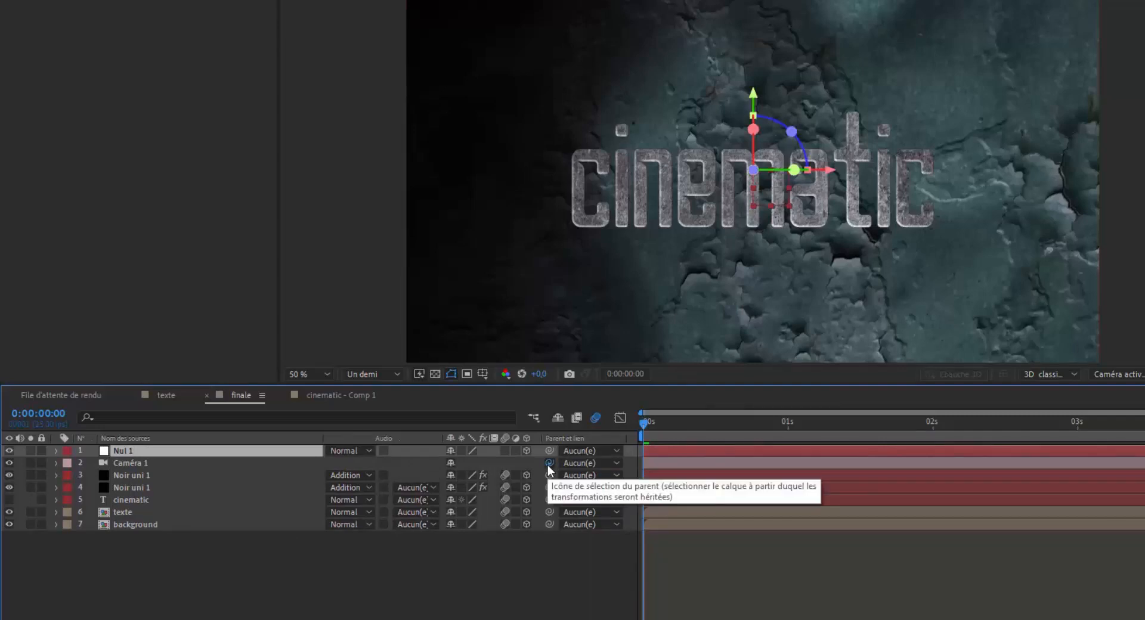
drag(548, 465, 250, 448)
Step: Push the background layer back in depth by setting its Z position to 3000
click(158, 525)
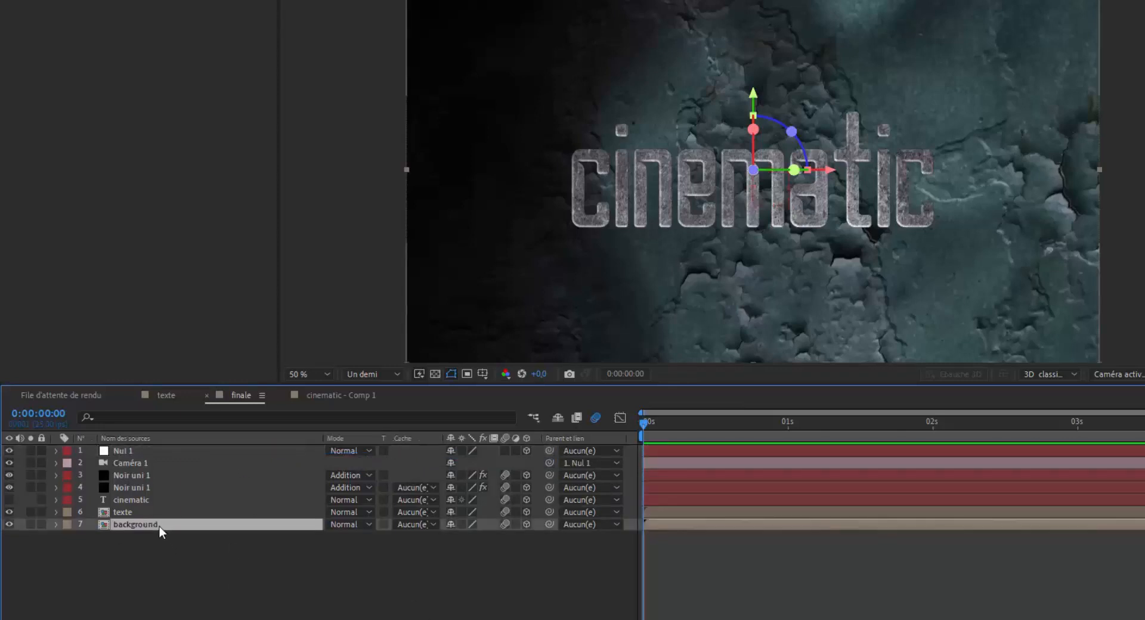
key(p)
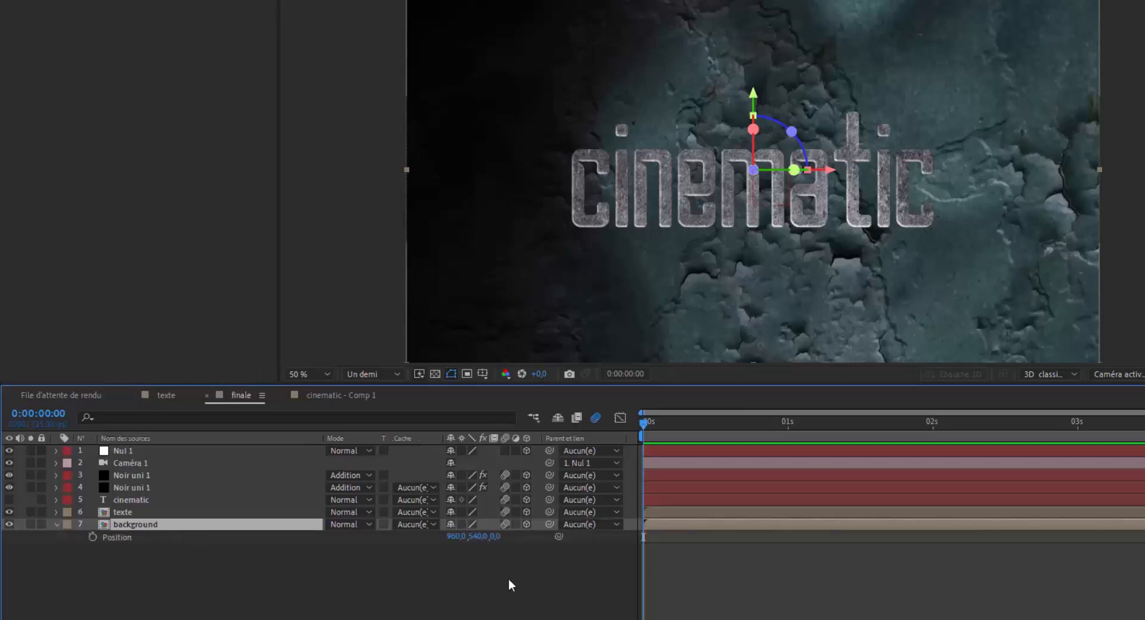
drag(495, 538, 679, 539)
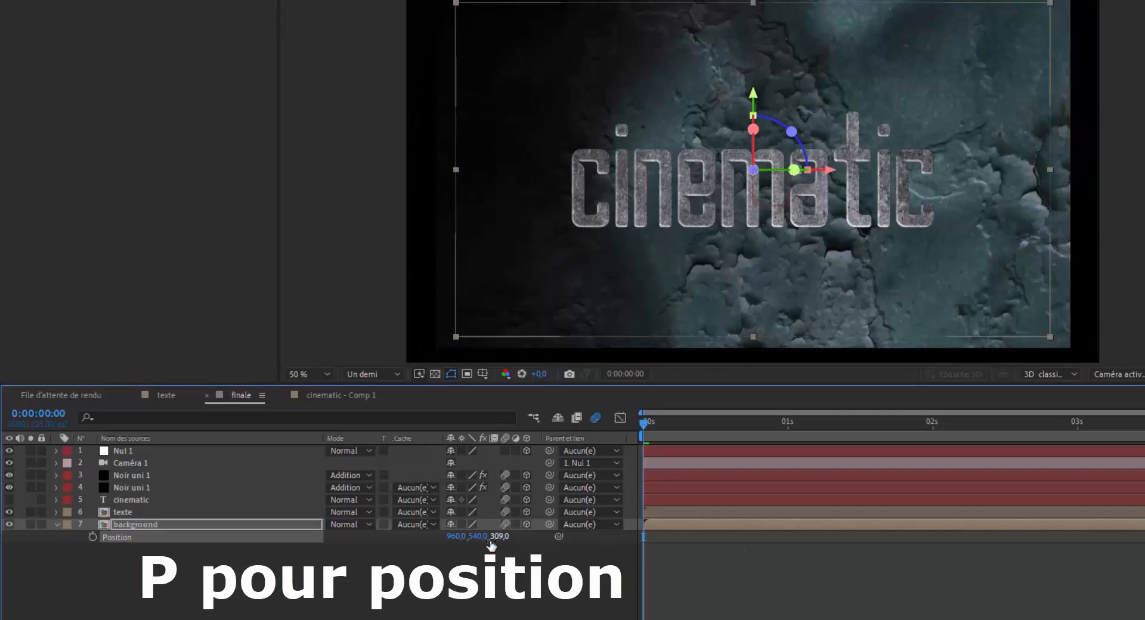
click(500, 537)
text(300)
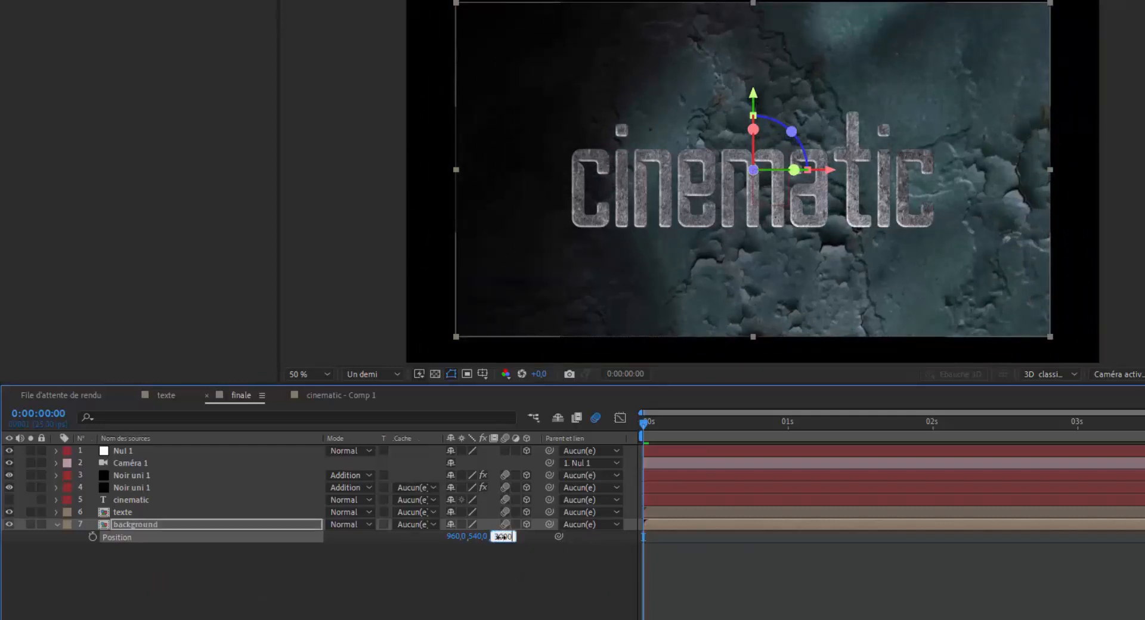
key(Return)
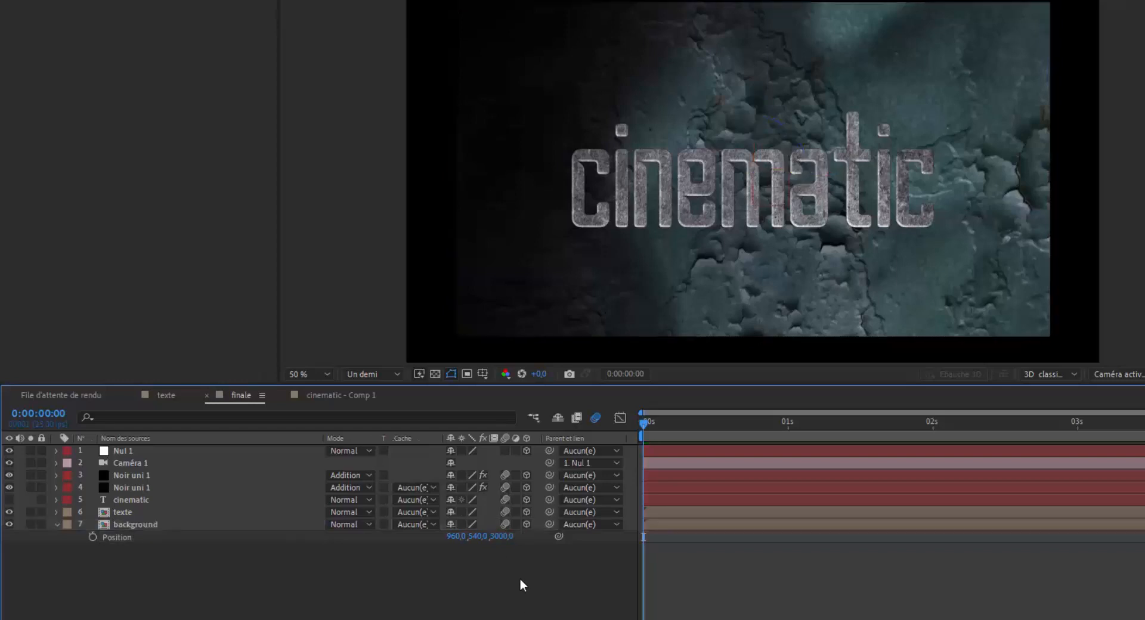
Step: Scale the background layer uniformly up to 278% so it fills the frame
click(164, 528)
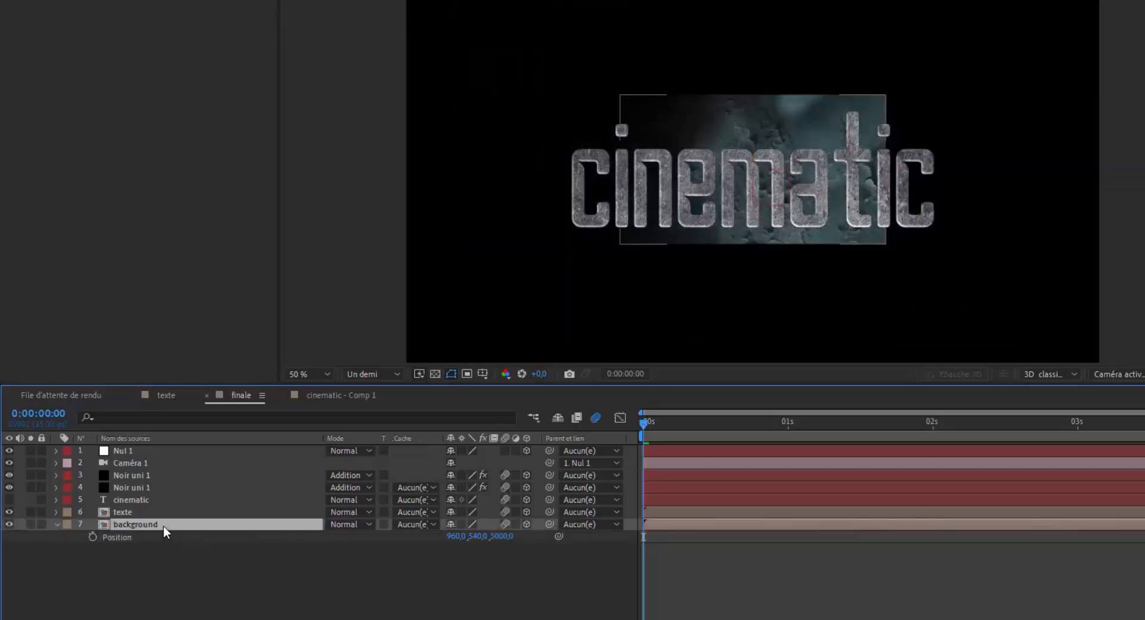
key(s)
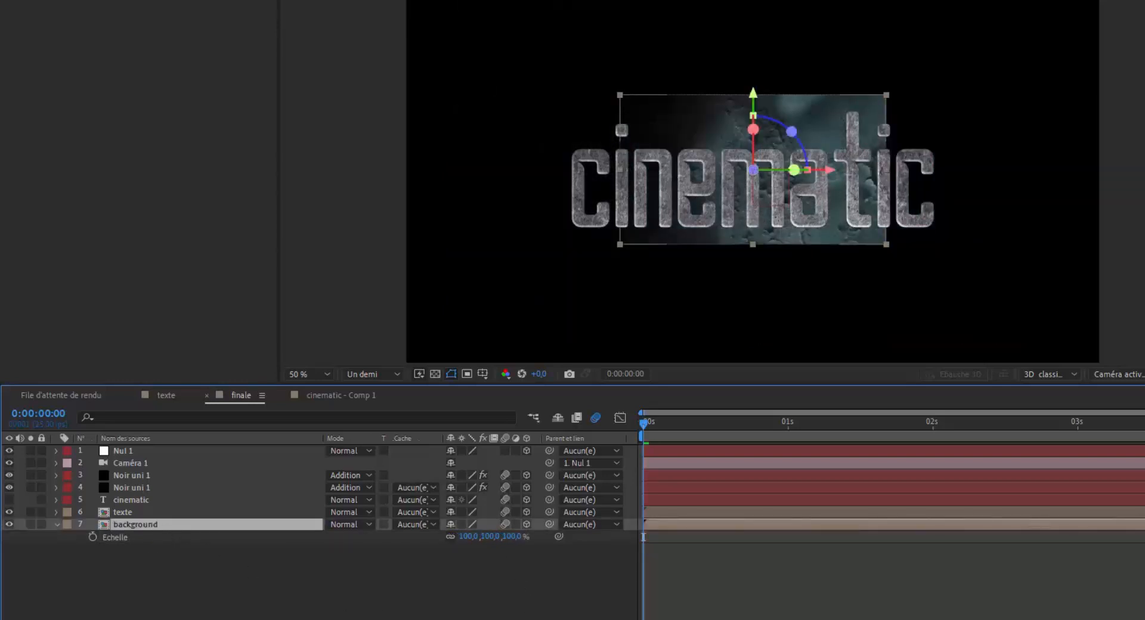
drag(510, 542, 662, 525)
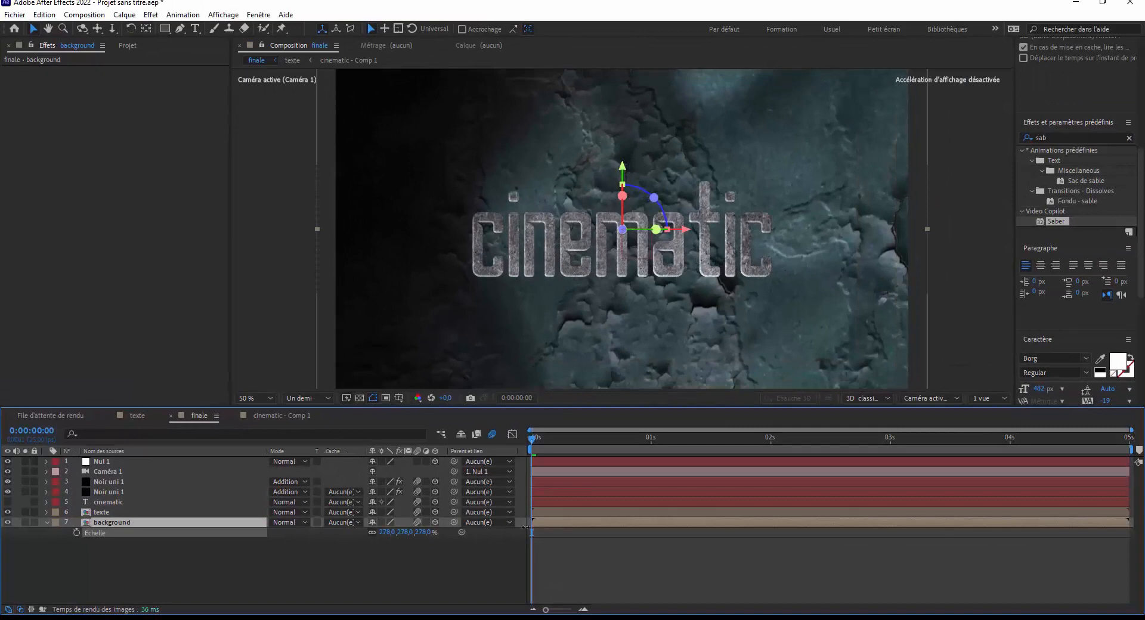
click(382, 591)
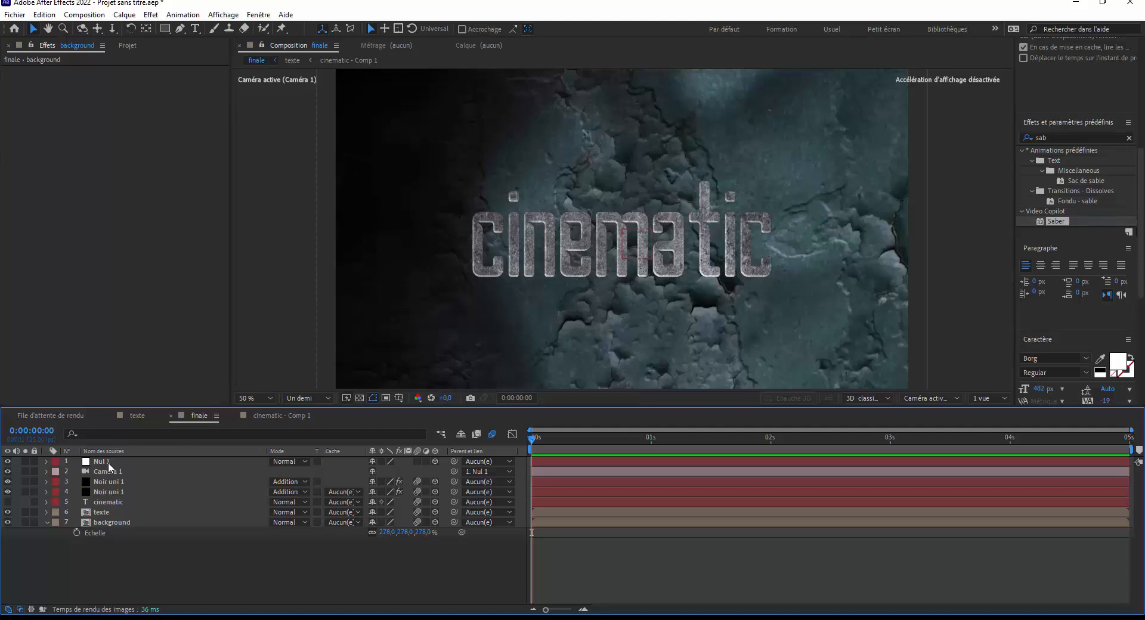
Step: Set the Z position of Nul 1 to 2000 and keyframe its Position at 0:00:00:00
click(104, 464)
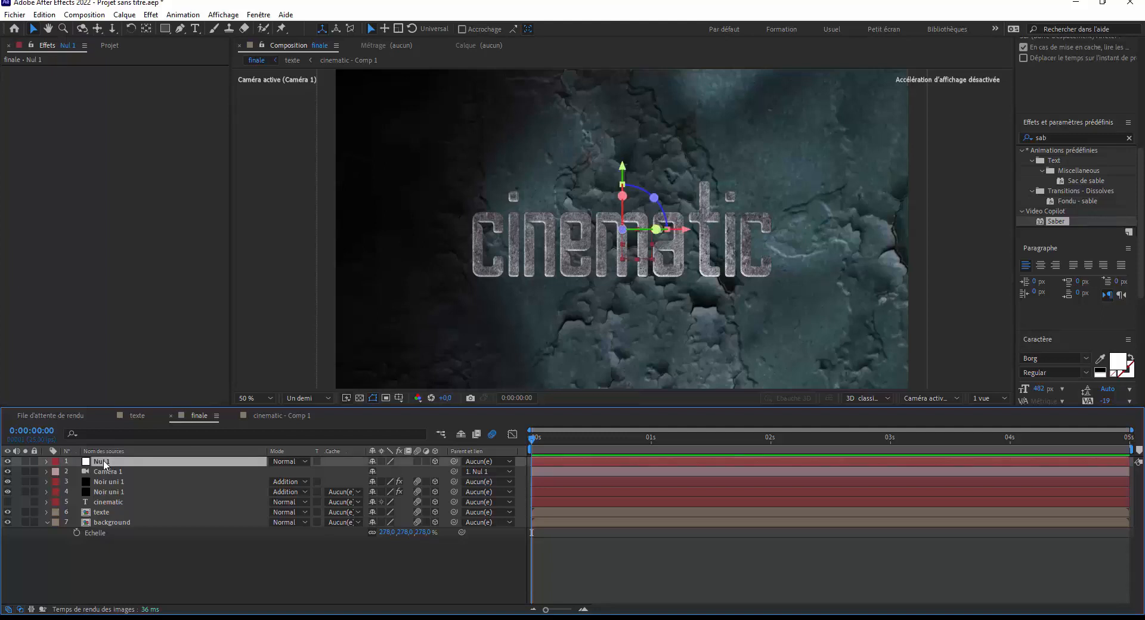
key(p)
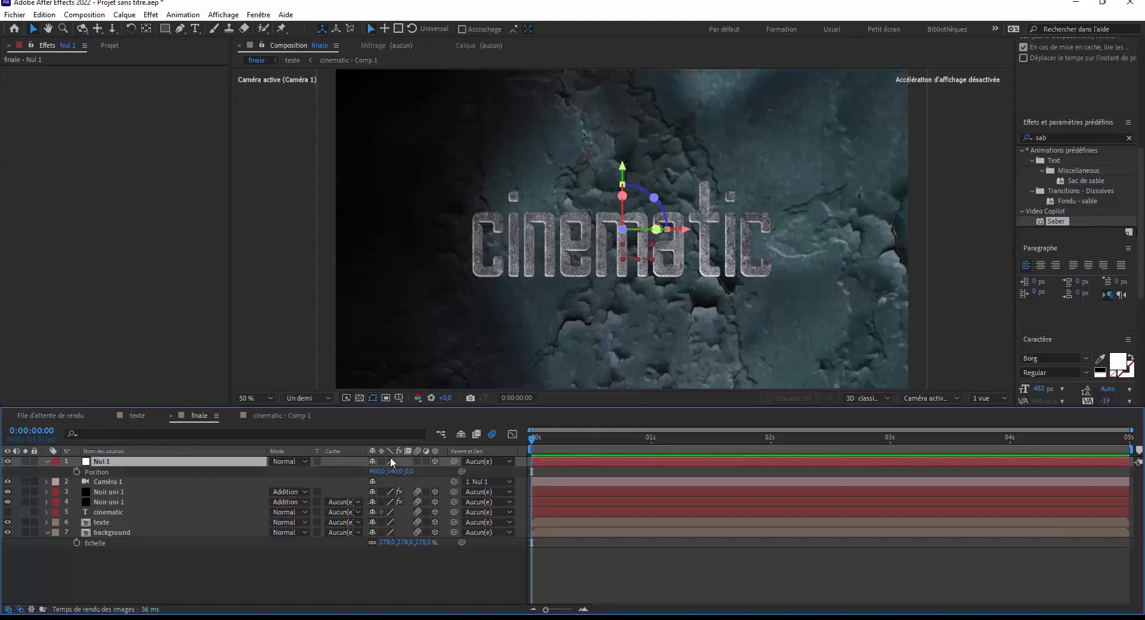
click(409, 472)
text(2000)
click(76, 472)
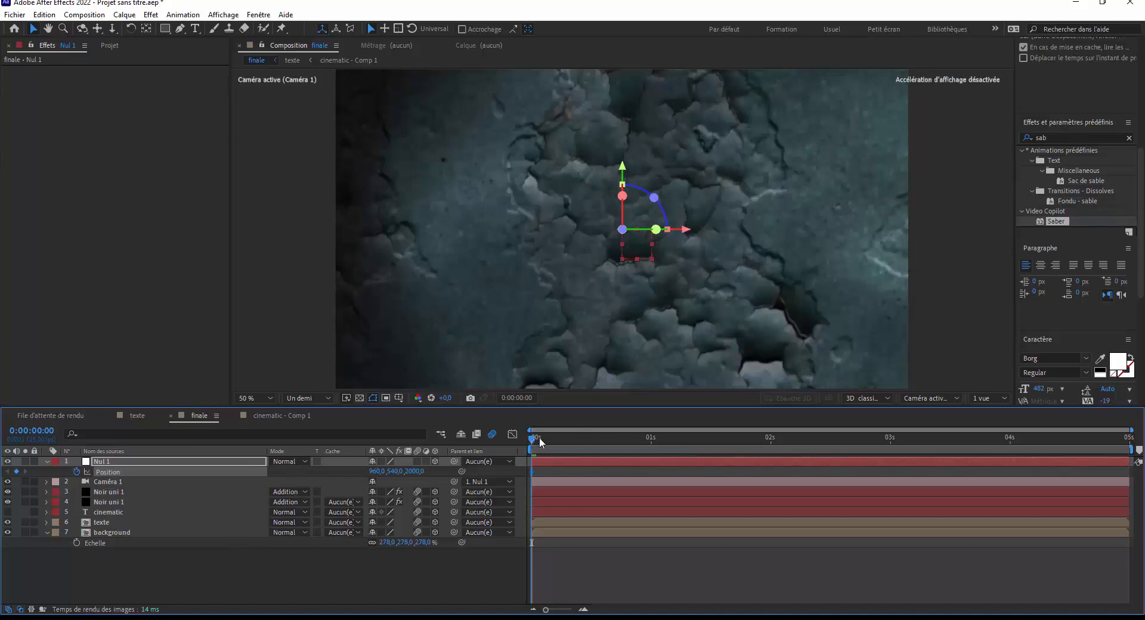
Step: Add a second Position keyframe on Nul 1 at 0:00:01:03 with a Z value of 0
key(space)
mouse_move(661, 447)
mouse_down()
mouse_move(603, 451)
mouse_move(665, 442)
mouse_up()
click(415, 472)
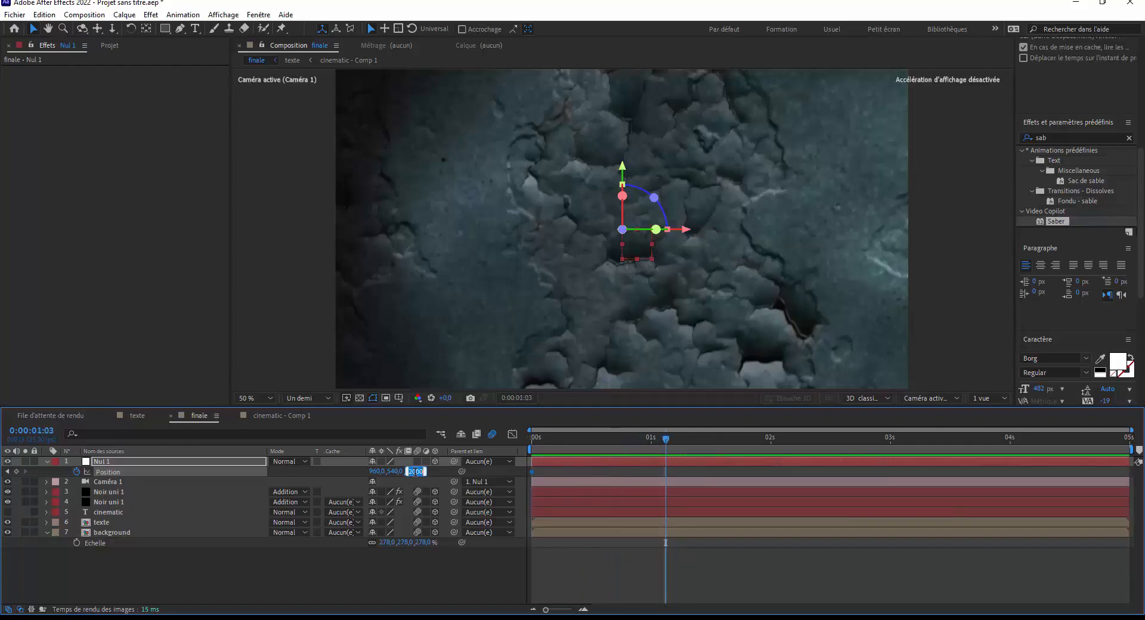
text(0)
click(420, 575)
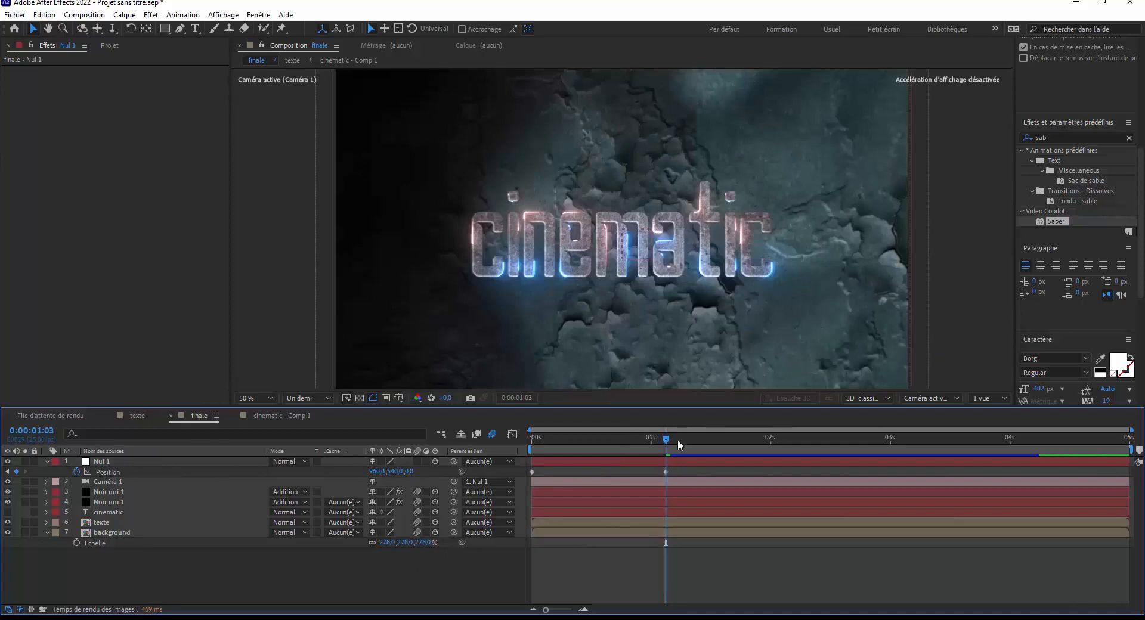
Step: Apply Easy Ease In (Lissage à l'approche) to Nul 1's Position keyframe at 0:00:01:03
key(Home)
click(666, 472)
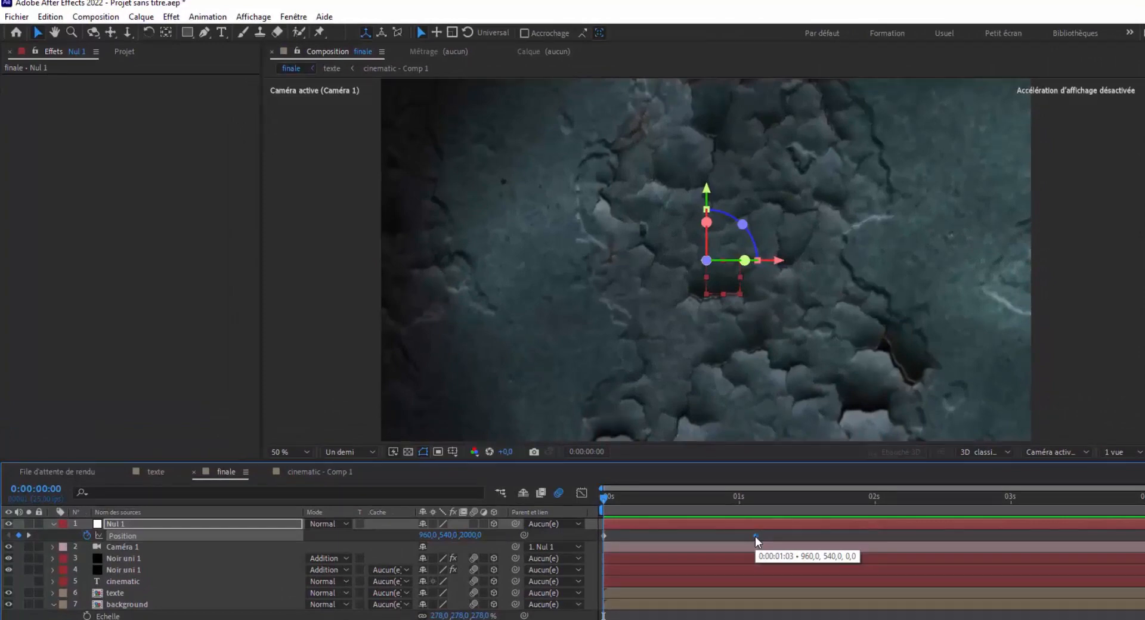
right_click(756, 536)
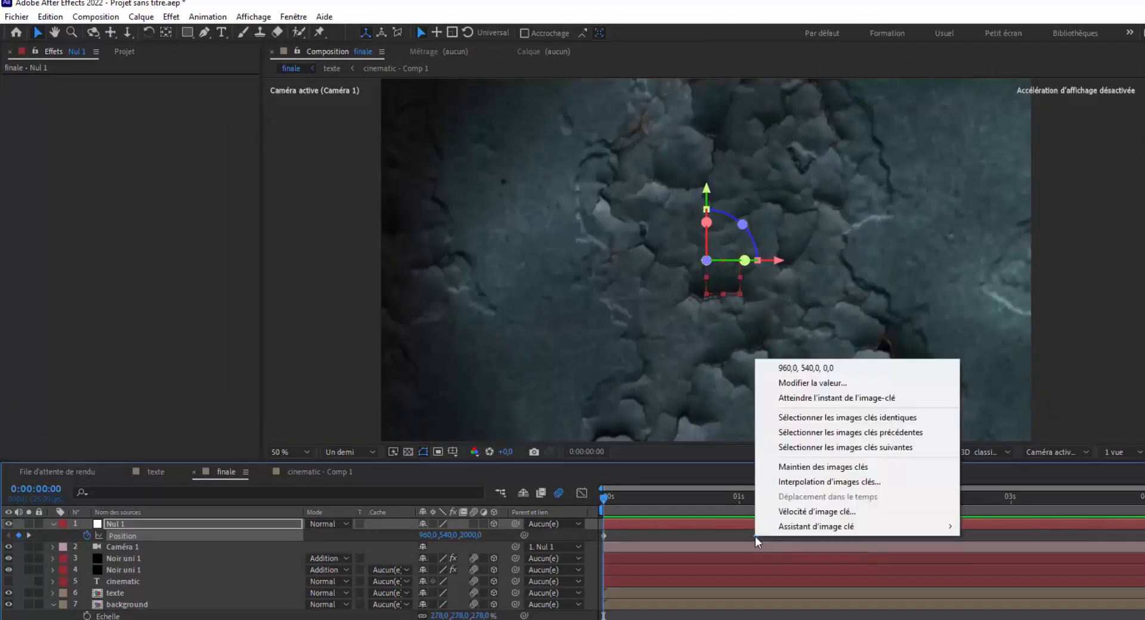
mouse_move(834, 528)
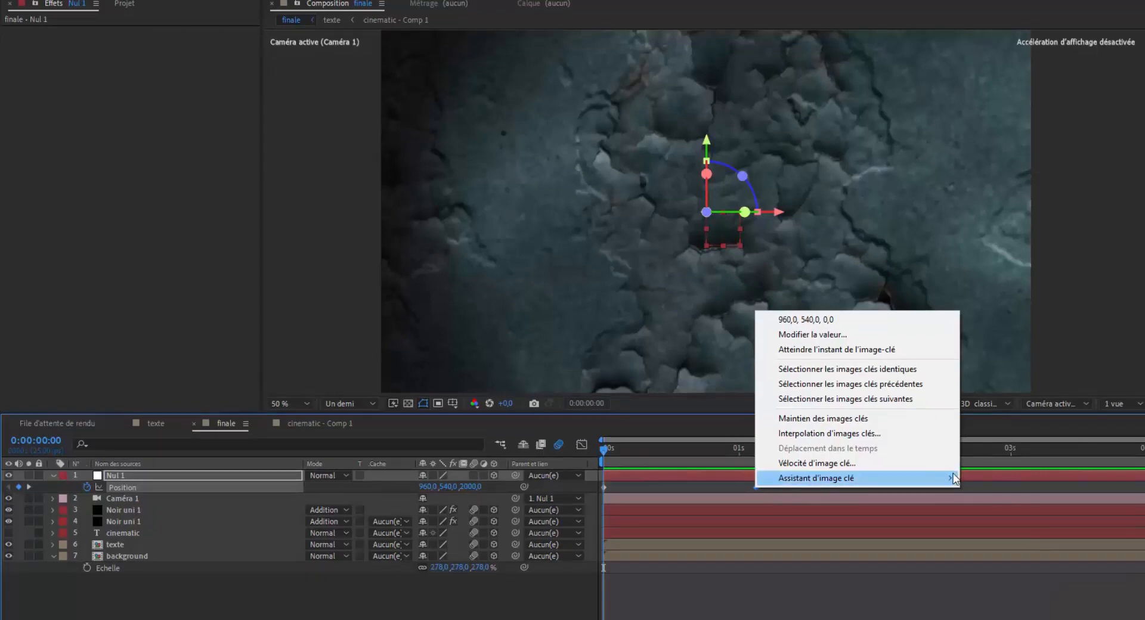
mouse_move(952, 479)
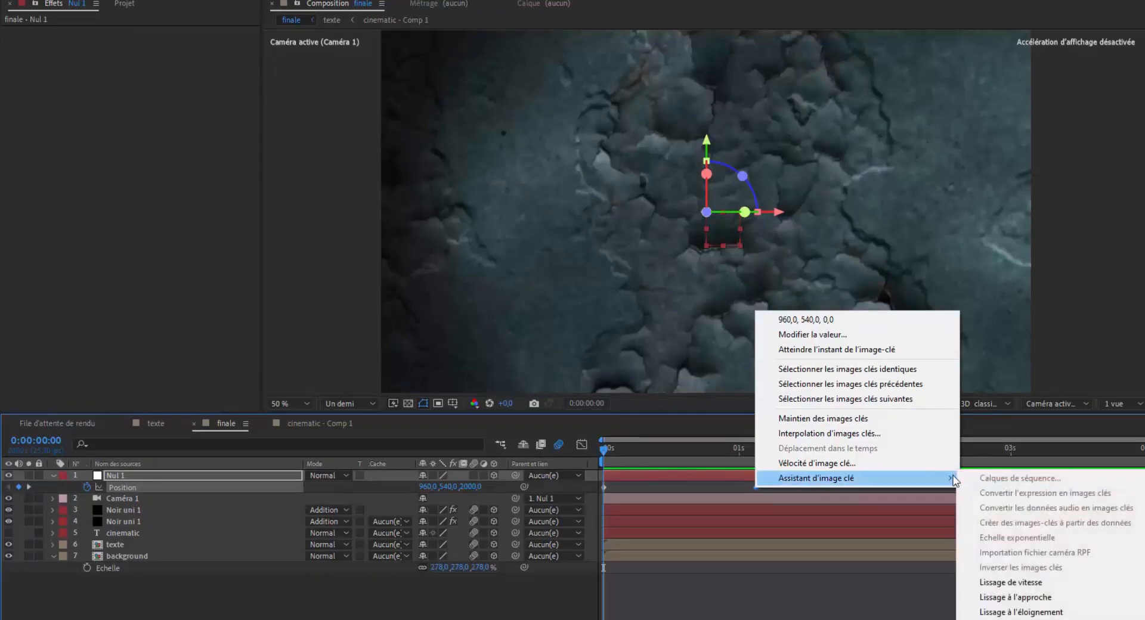
click(992, 598)
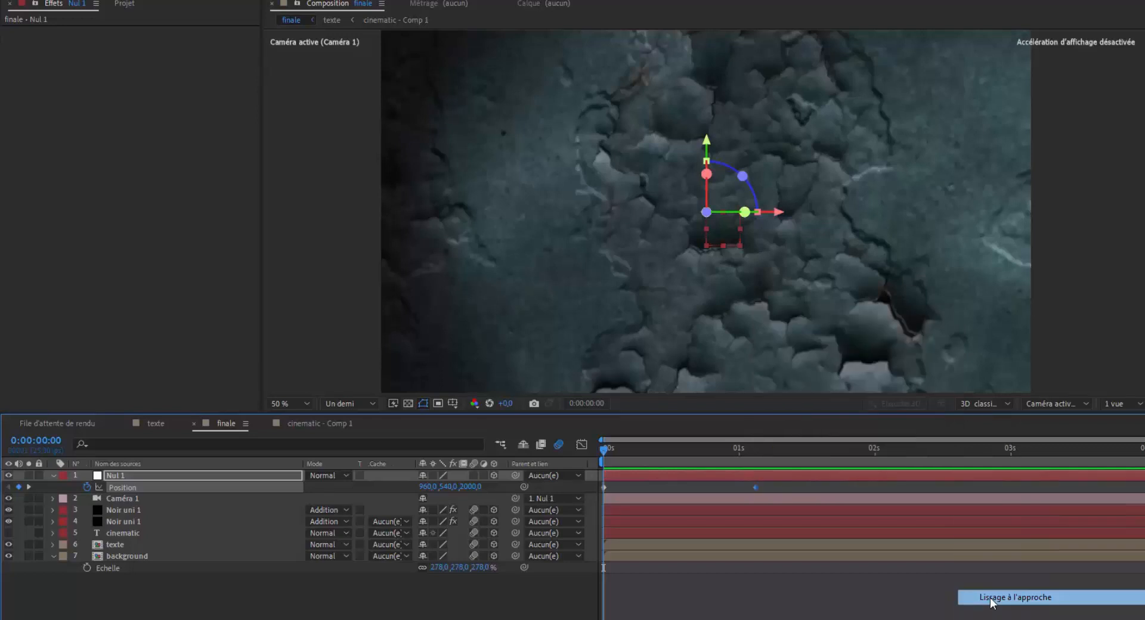
Step: Apply Easy Ease Out (Lissage à l'éloignement) to Nul 1's first Position keyframe
right_click(605, 488)
mouse_move(656, 478)
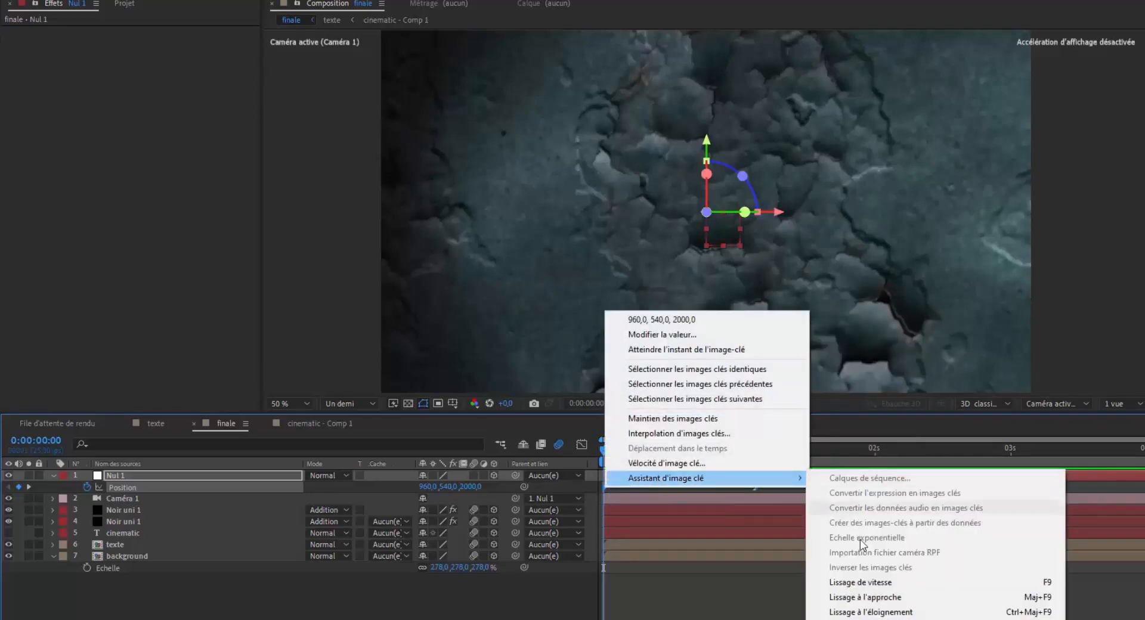
click(871, 612)
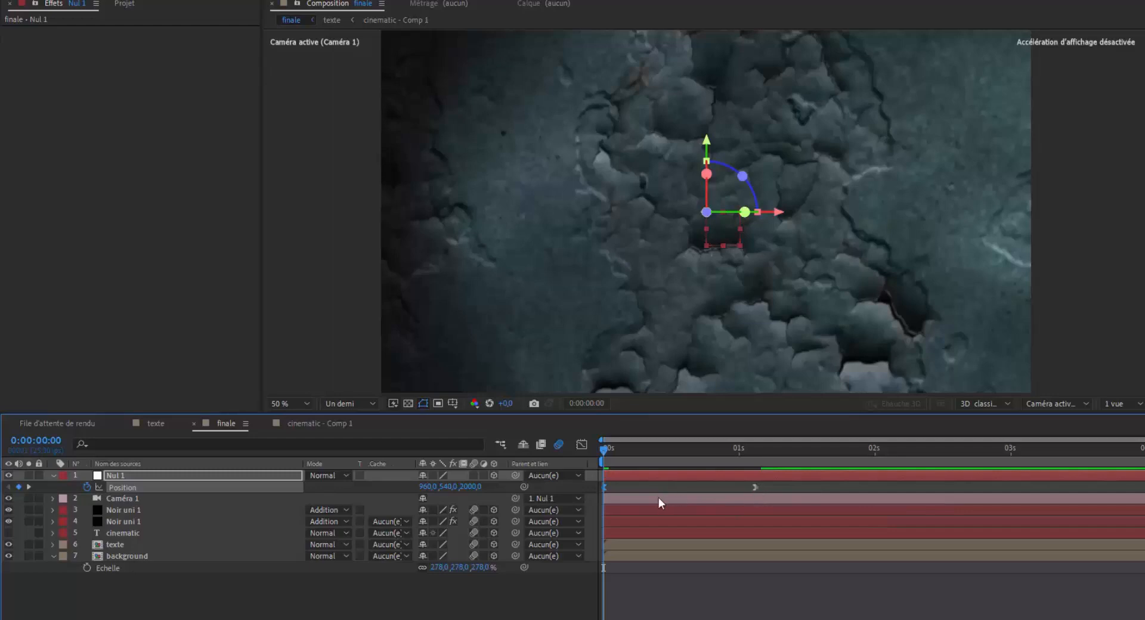
Step: Reshape the speed curve of Nul 1's Position by extending the last keyframe's incoming handle toward the start, and preview the motion
drag(773, 485, 597, 493)
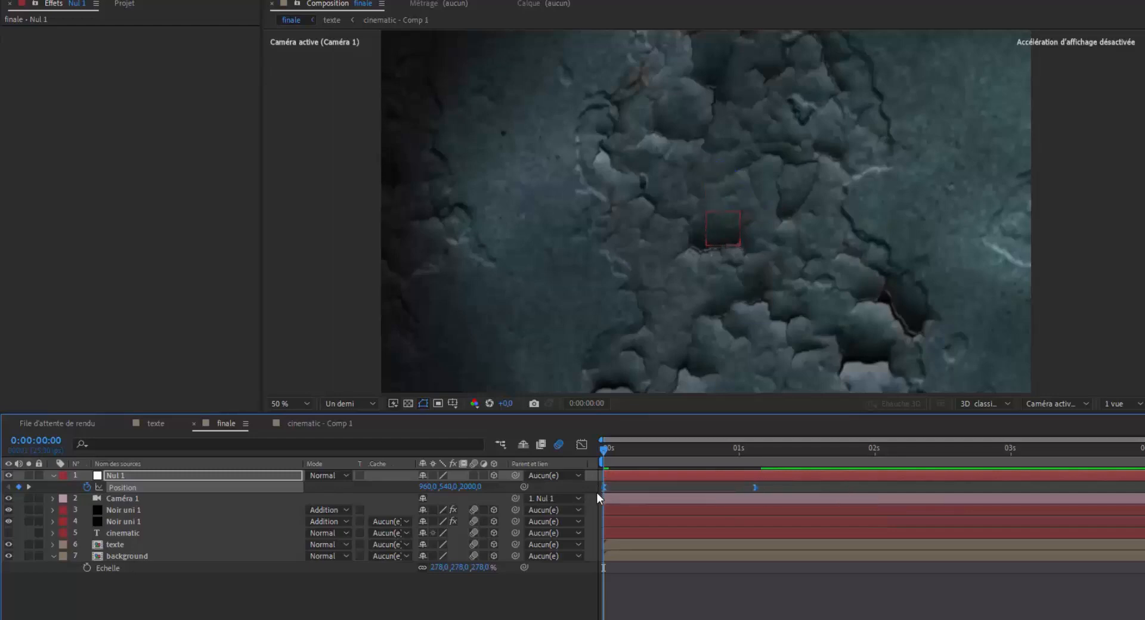
click(582, 444)
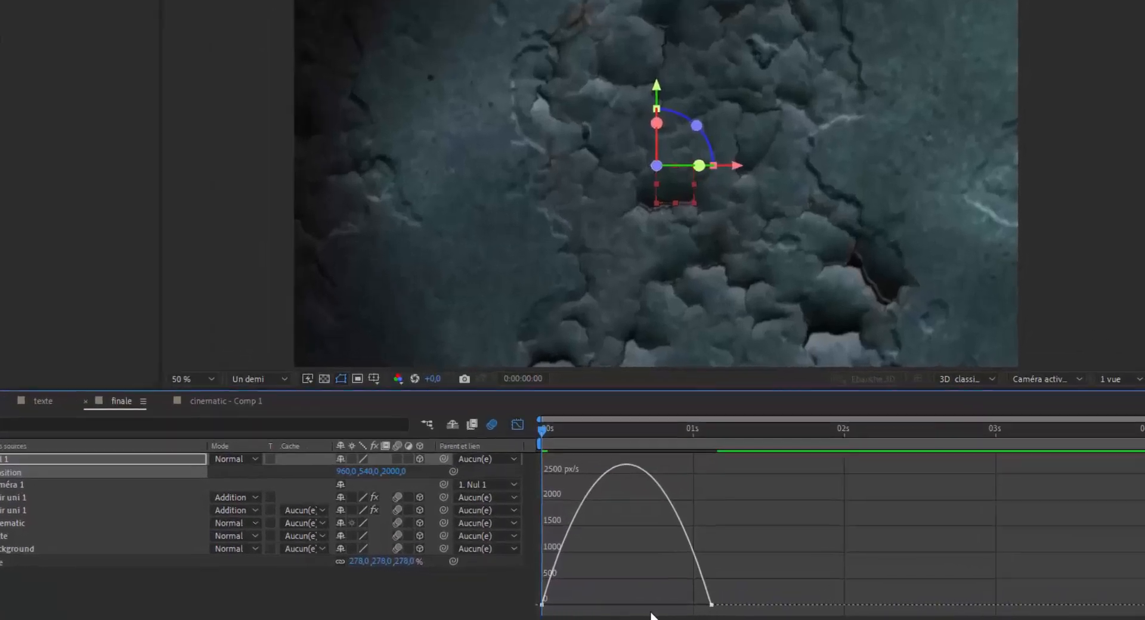
click(710, 605)
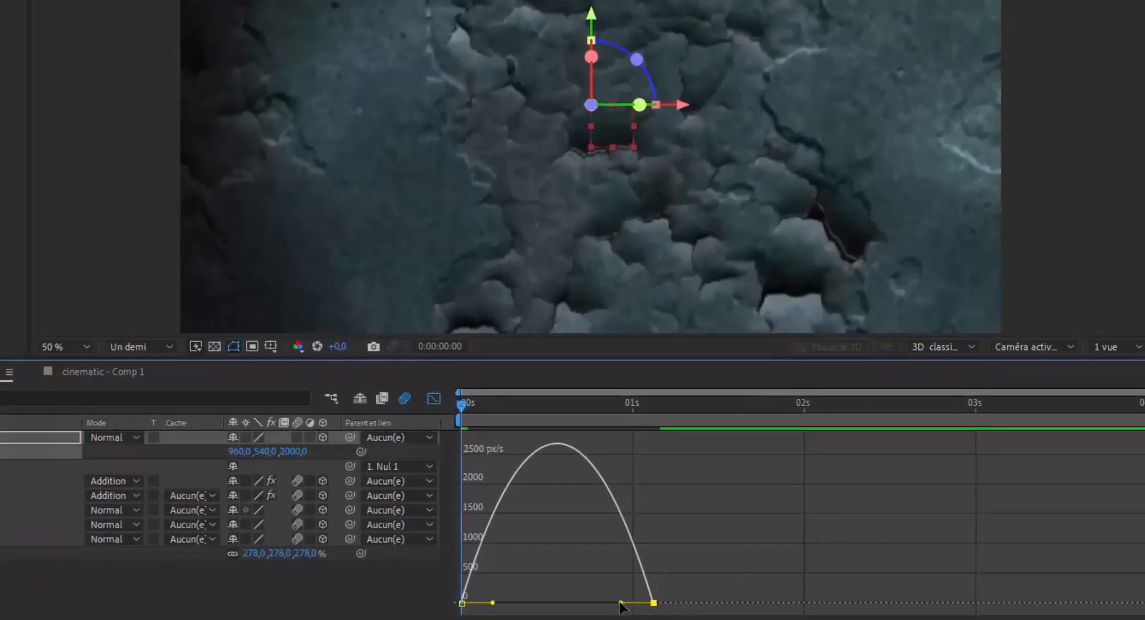
drag(620, 605, 537, 606)
key(shift+F3)
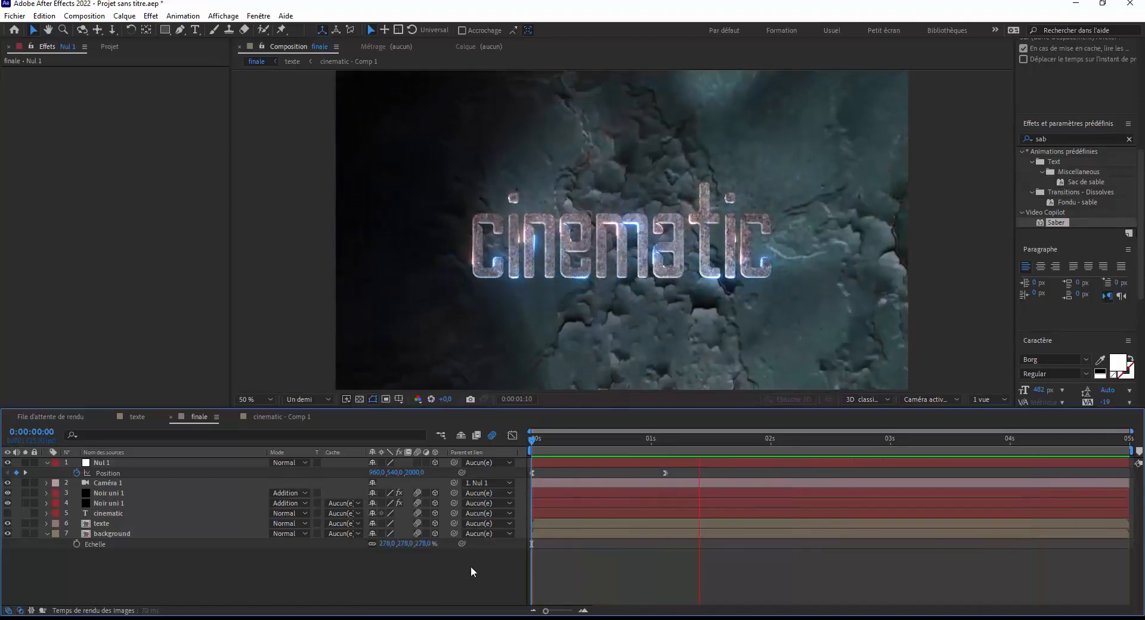
key(space)
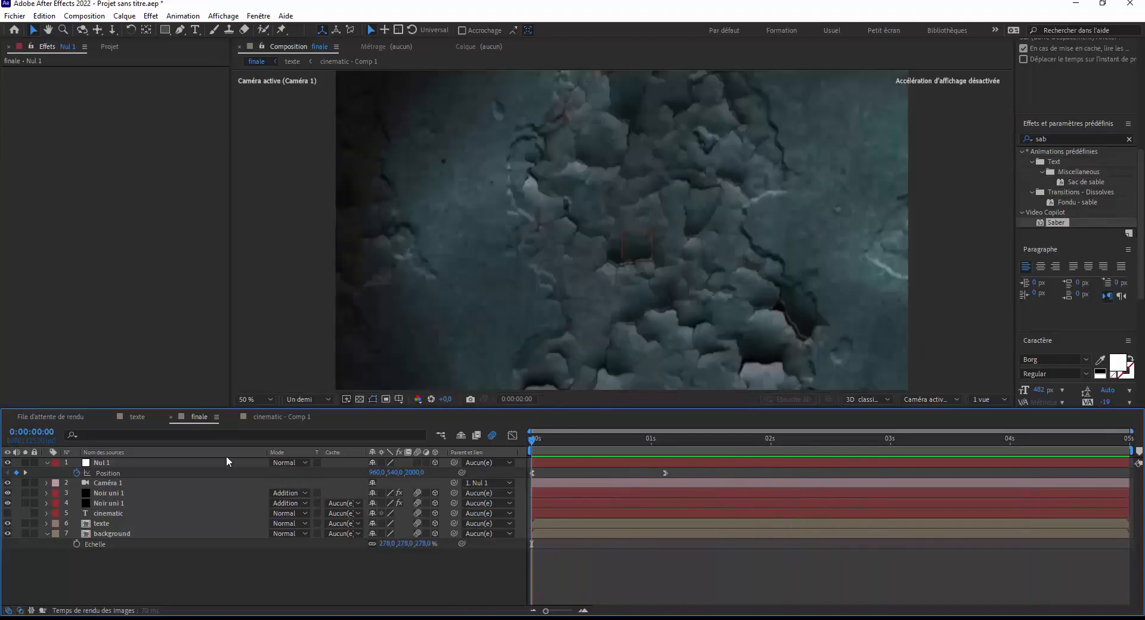
Step: Add a second null object to the finale composition, make it 3D, and parent Nul 1 to it
click(166, 459)
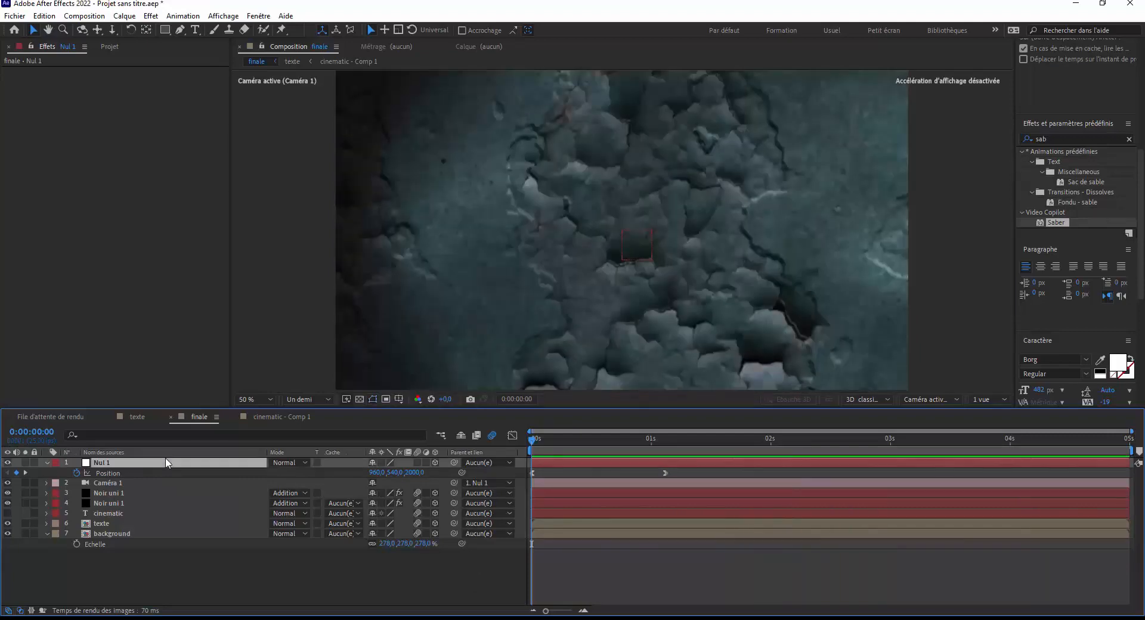
click(214, 568)
right_click(214, 568)
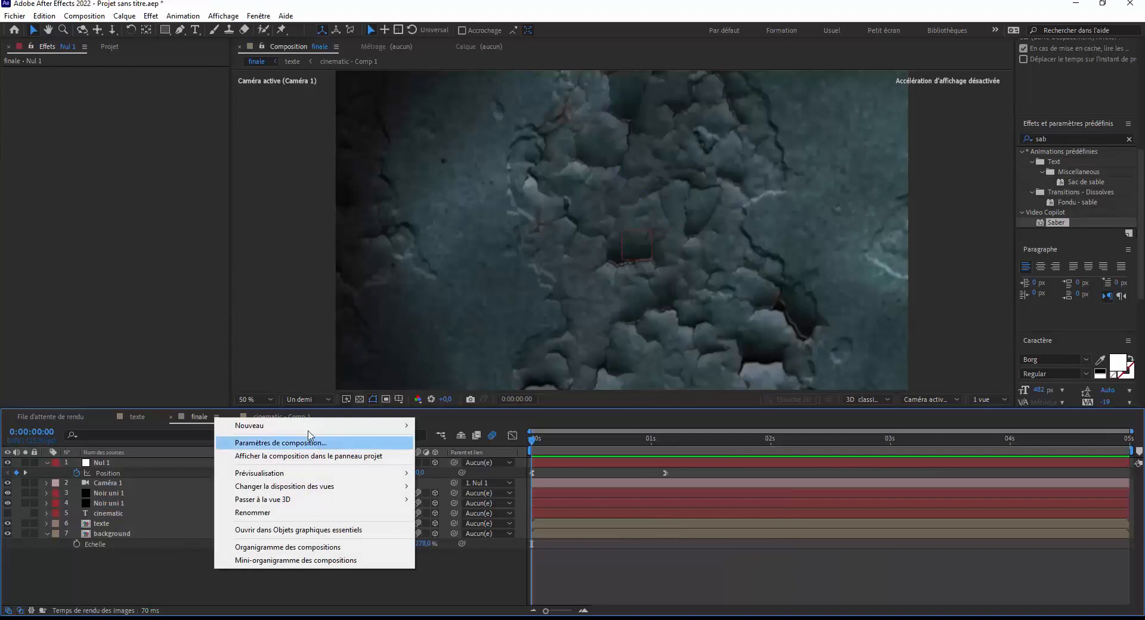
mouse_move(299, 426)
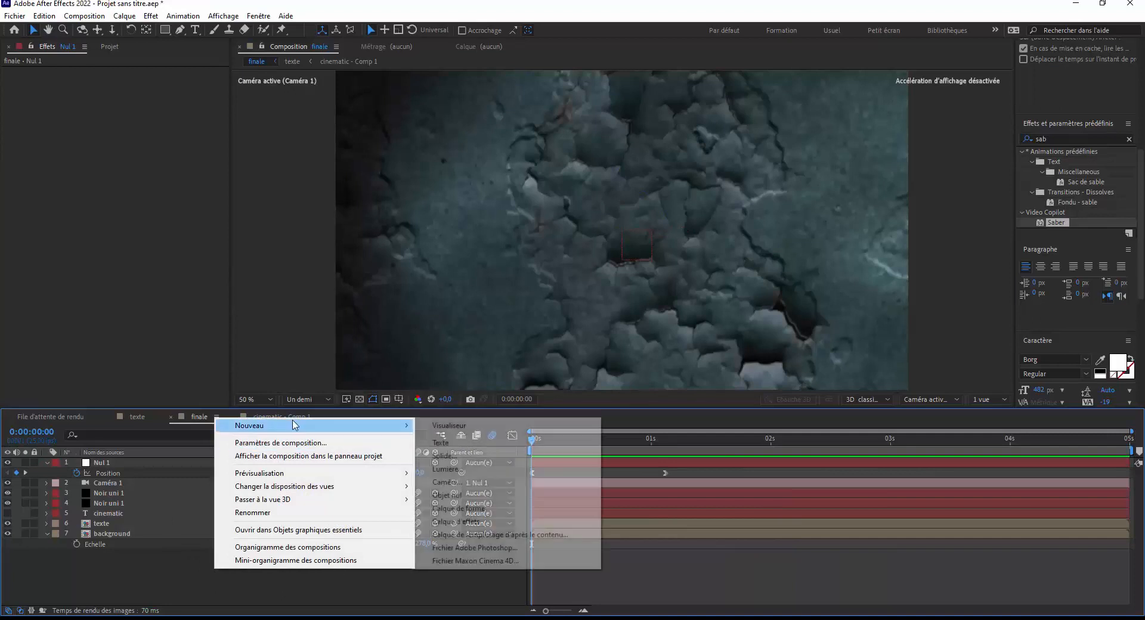
click(468, 497)
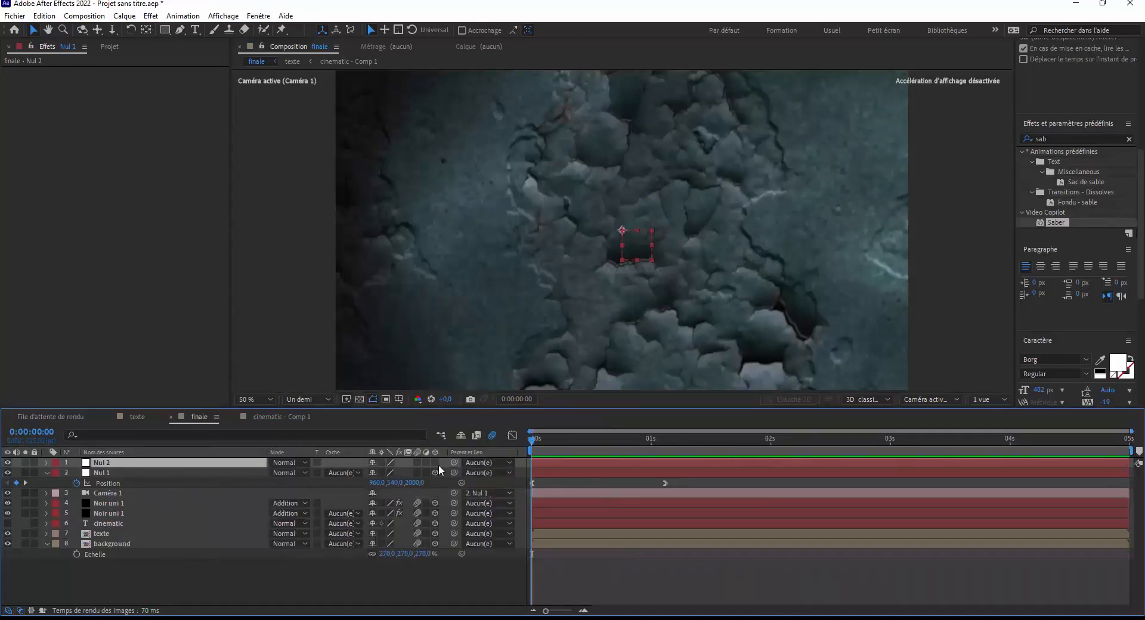
click(435, 463)
drag(454, 473, 252, 458)
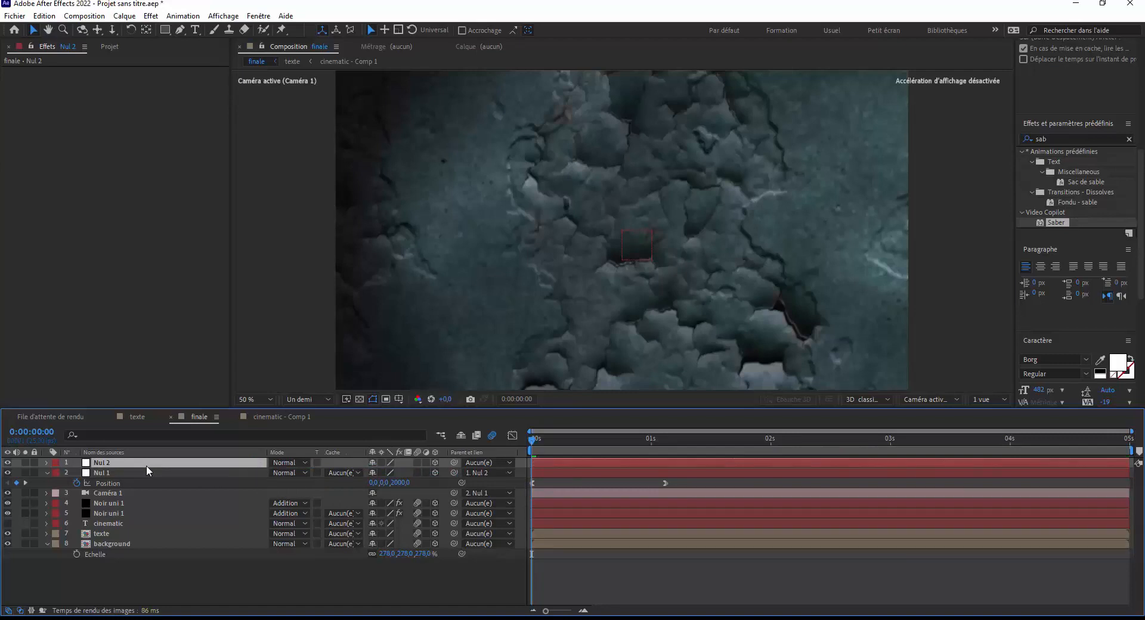
Step: Keyframe Nul 2's Position from Z 0 at the start to Z -300 at 0:00:04:24, and preview the camera move
key(p)
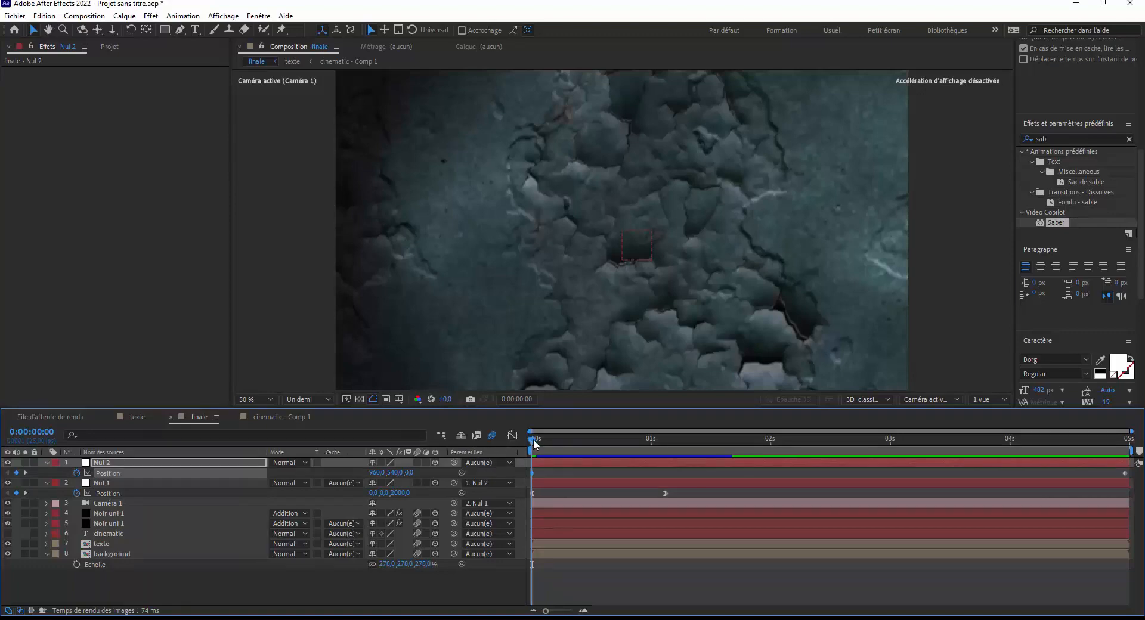
drag(533, 439, 695, 440)
drag(1014, 468, 1129, 470)
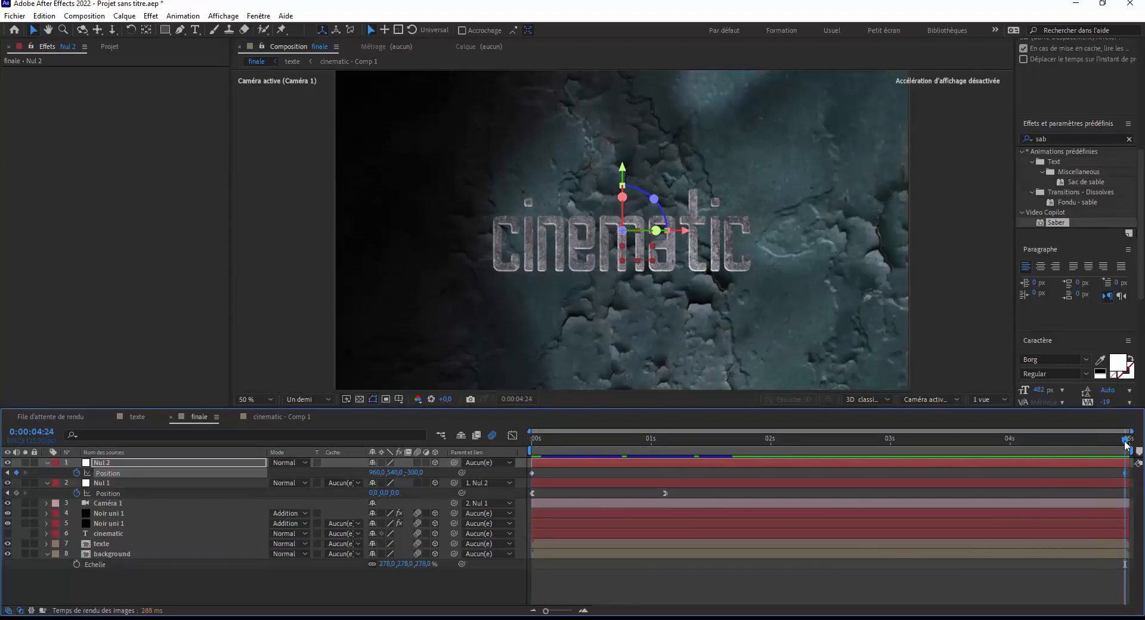
drag(1127, 444, 532, 445)
key(space)
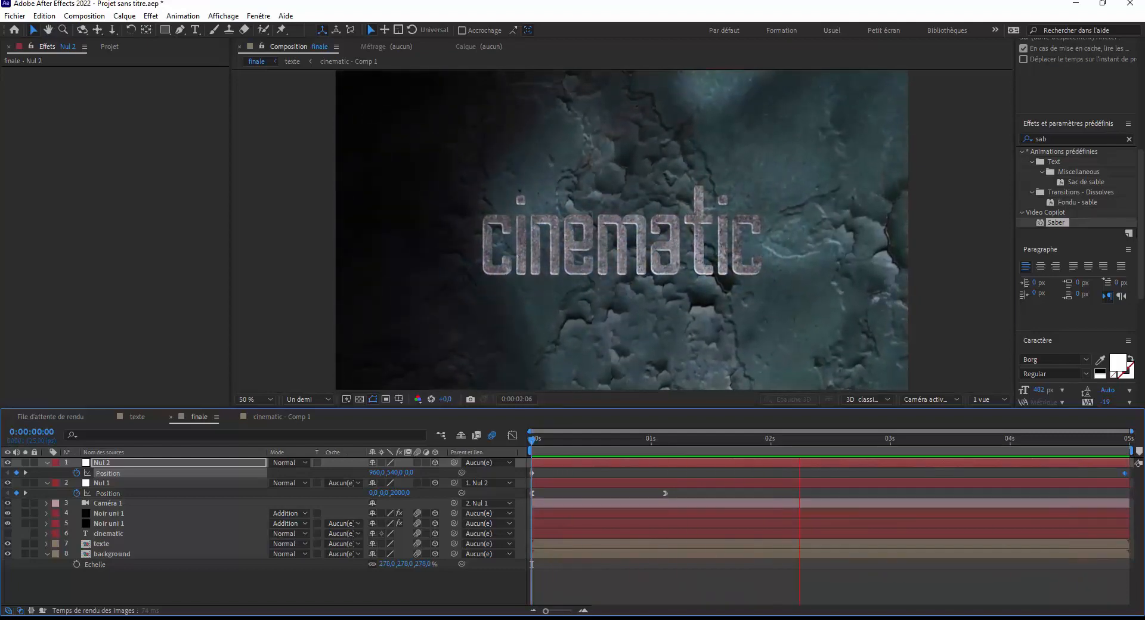
key(space)
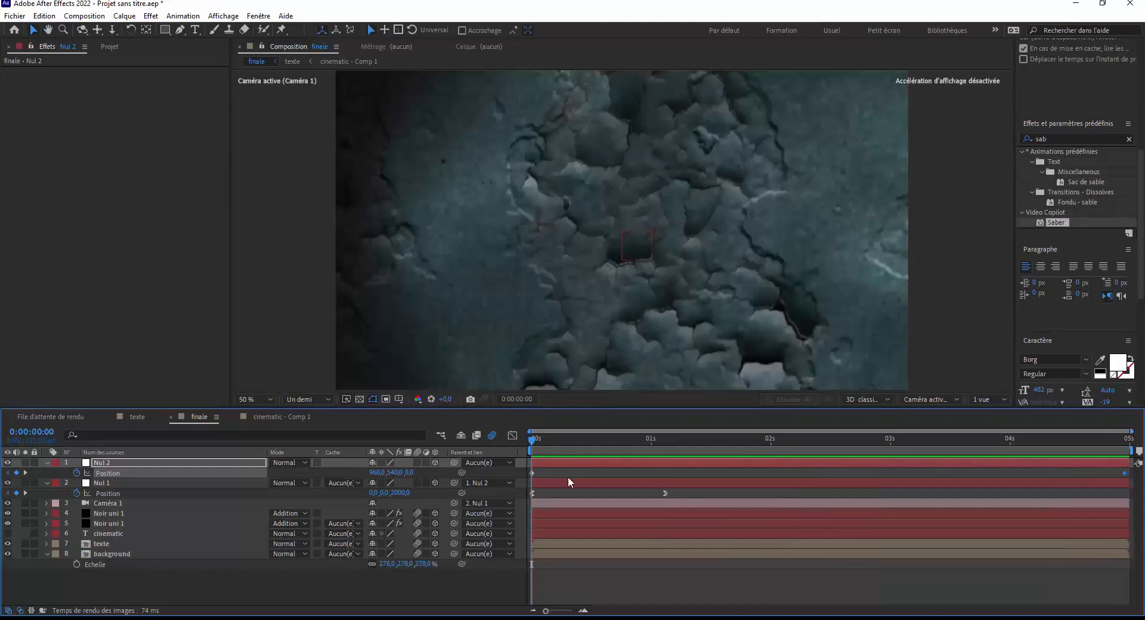
drag(532, 439, 1141, 485)
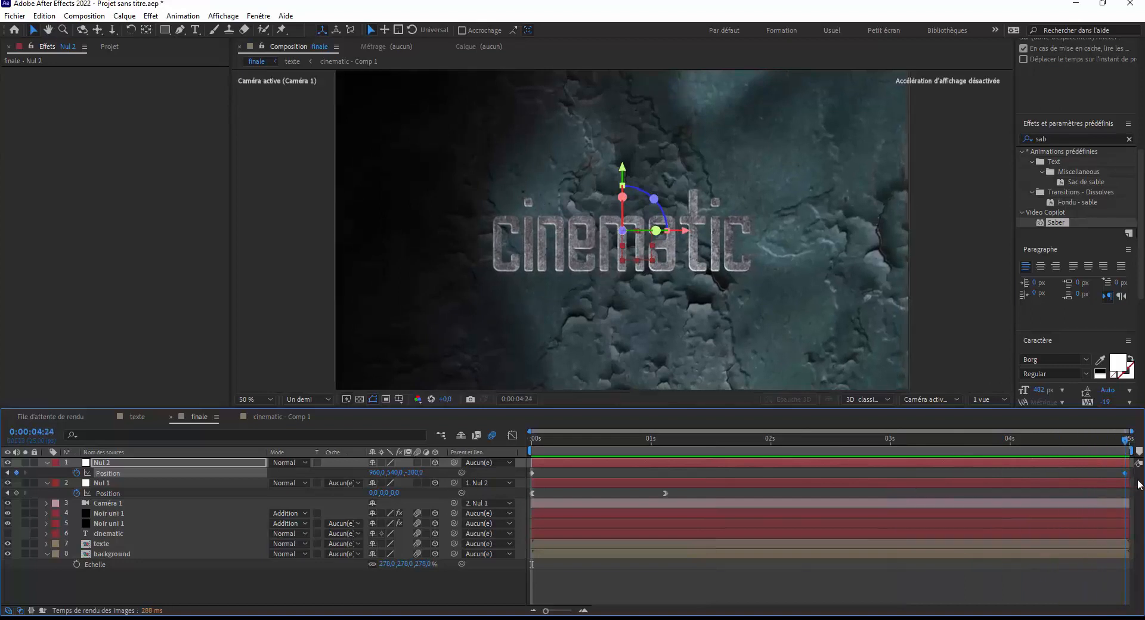
click(305, 593)
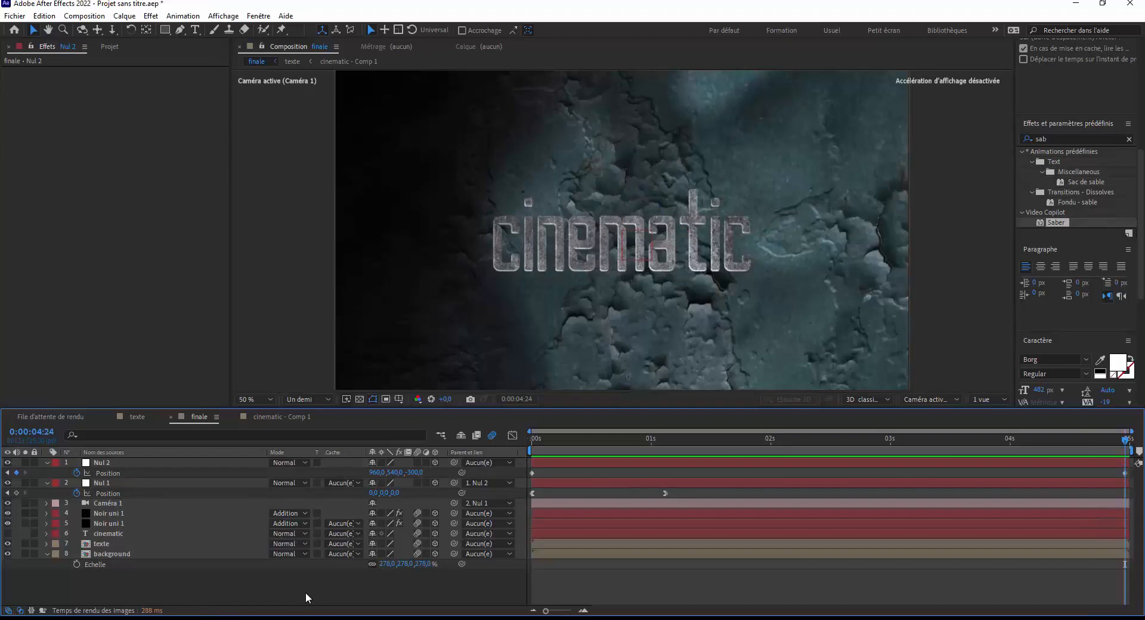
click(485, 619)
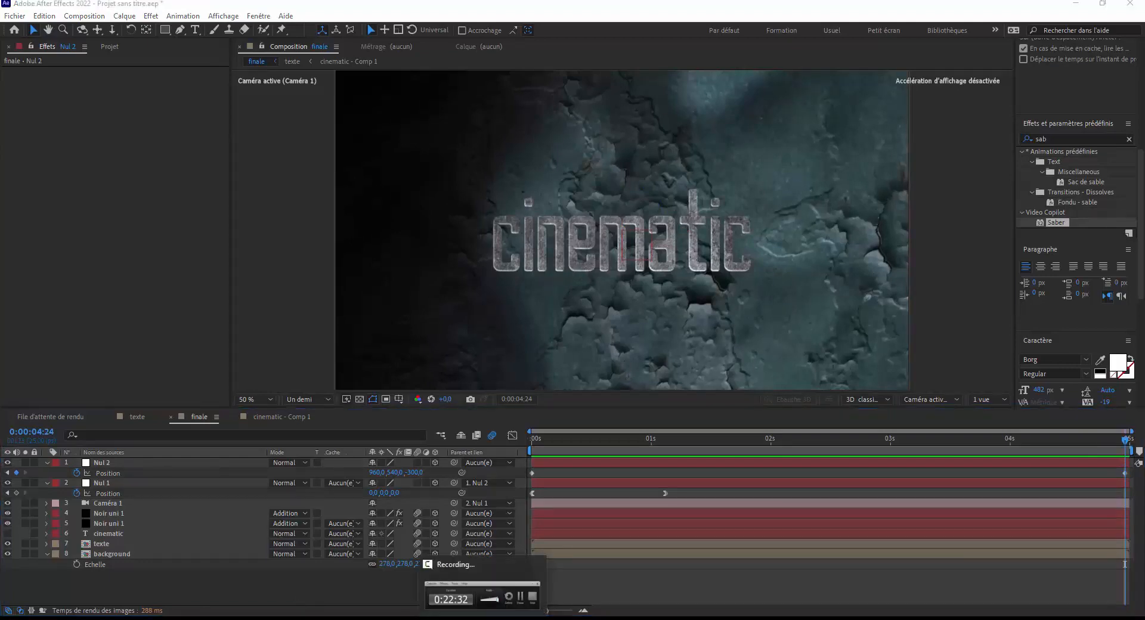